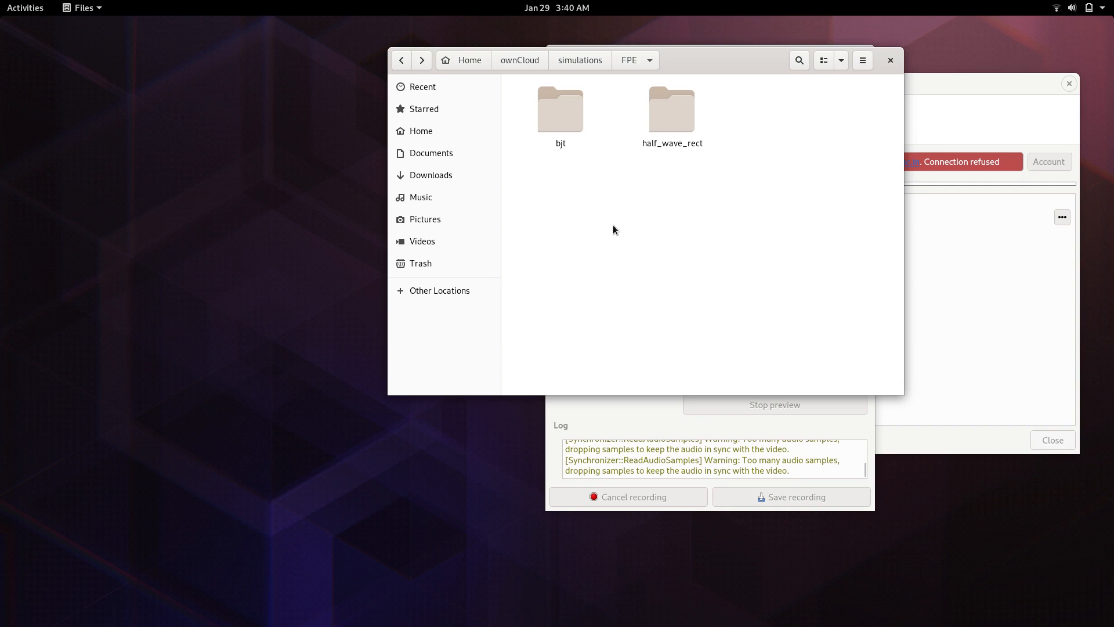
Create a new folder named mosfet inside the FPE folder
right_click(598, 218)
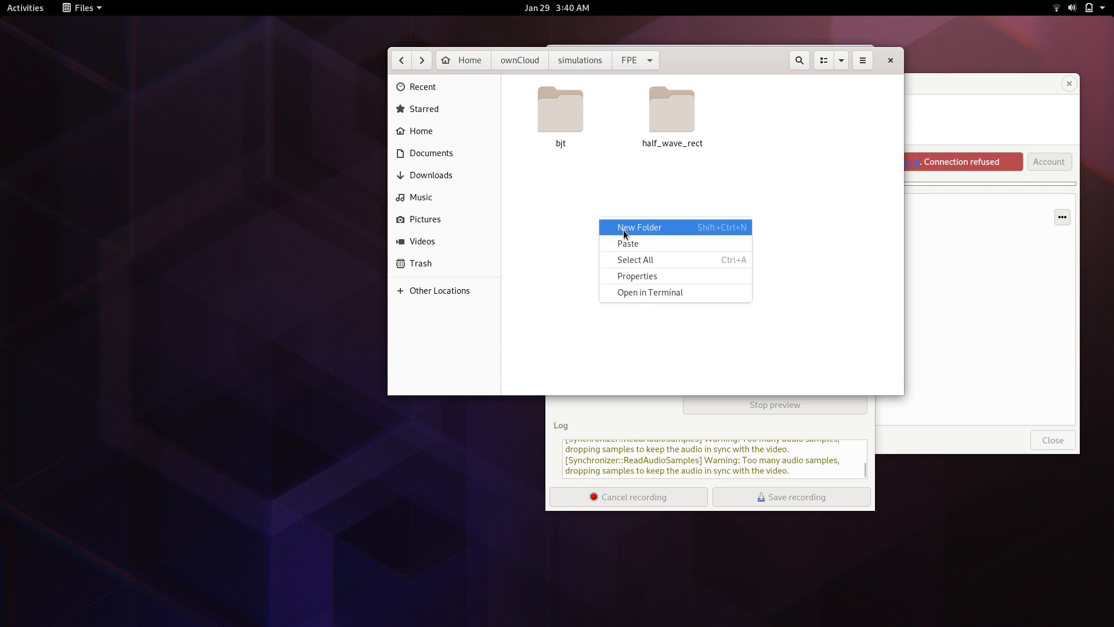
left_click(624, 227)
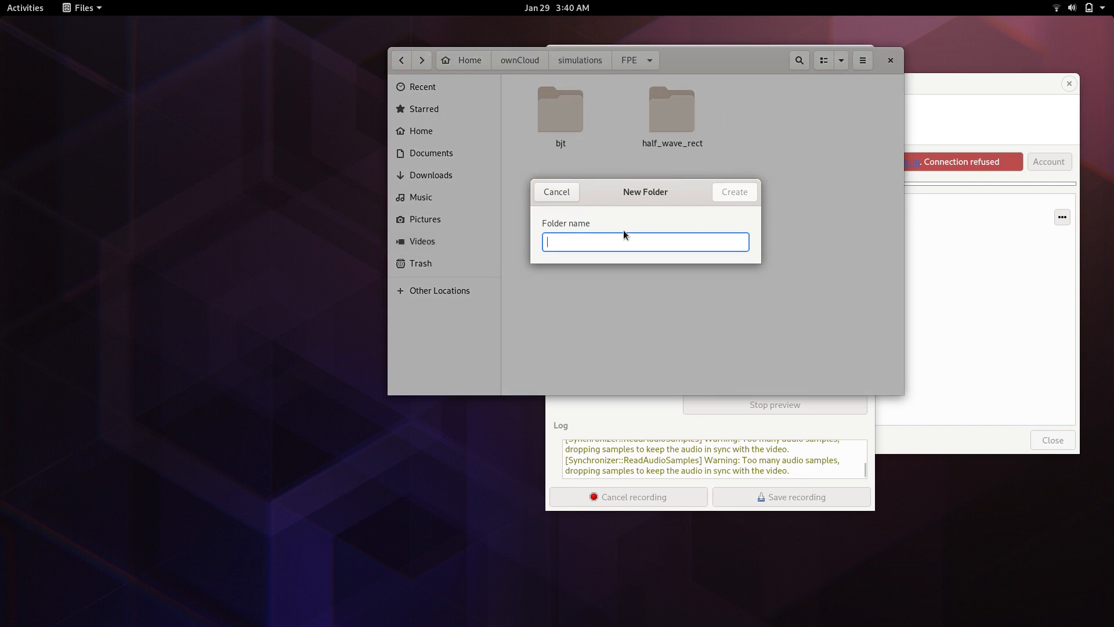
type("mosfet")
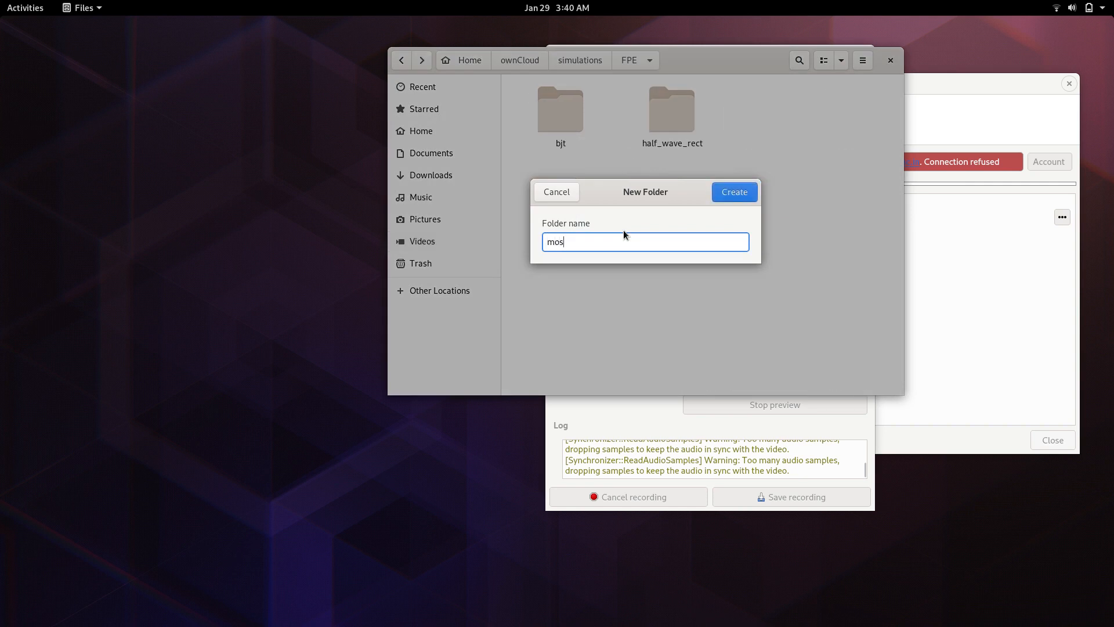
key("Return")
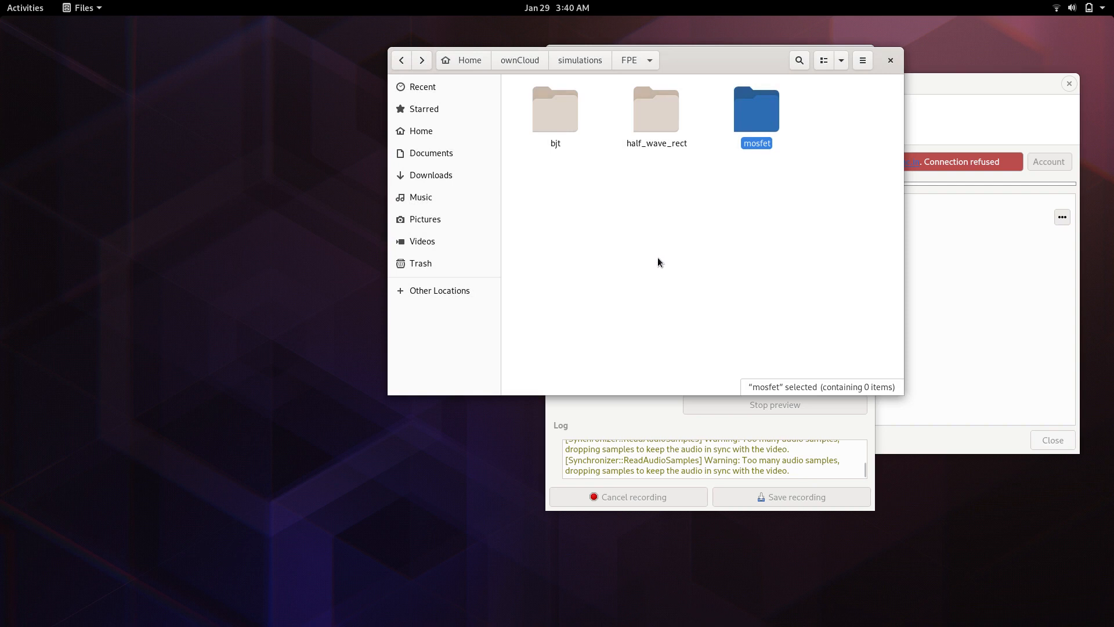
left_click(657, 257)
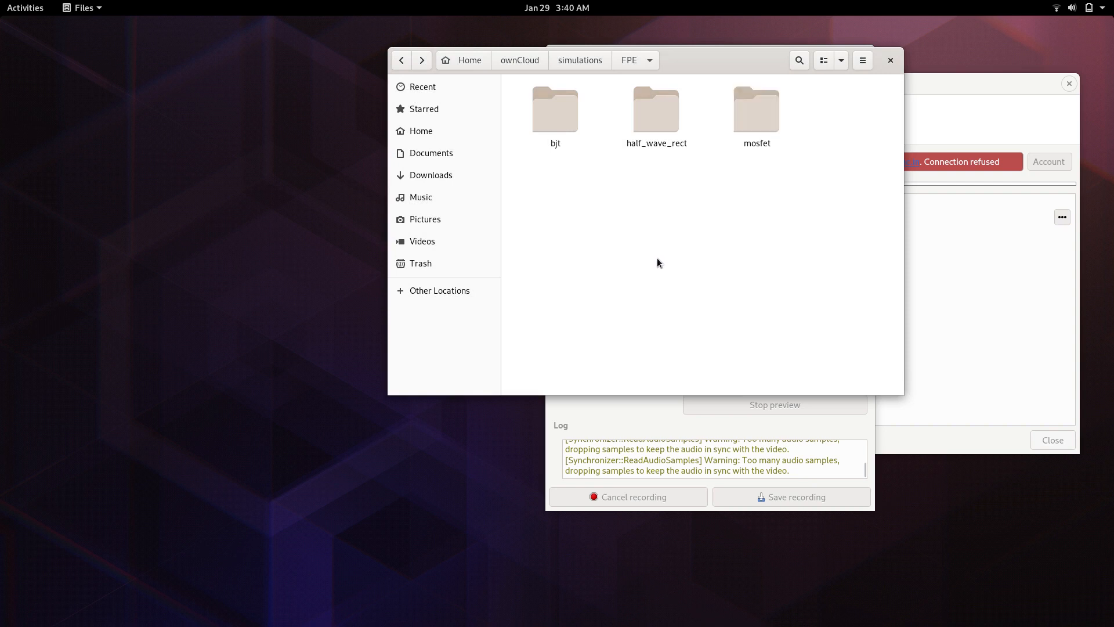
Copy bjt.sch from the bjt folder into the mosfet folder
double_click(755, 111)
left_click(636, 60)
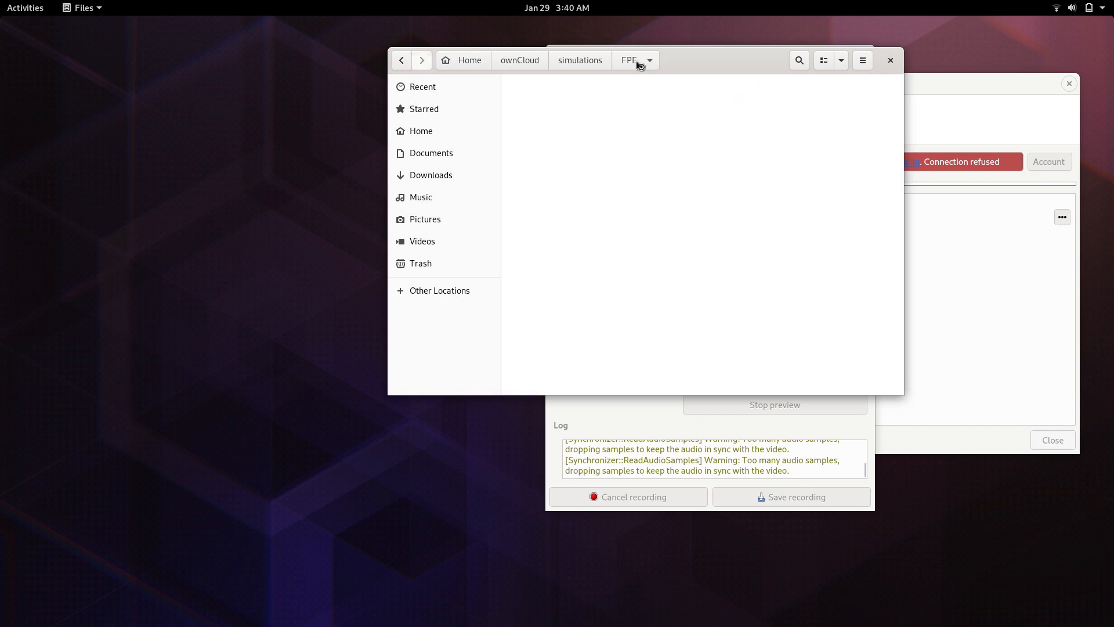
double_click(556, 116)
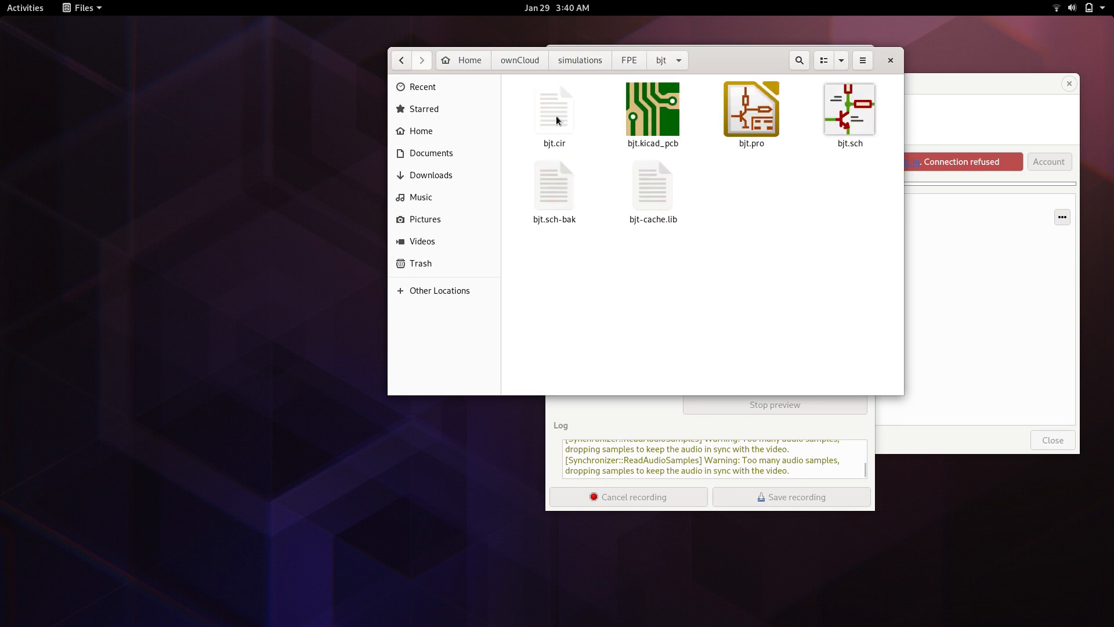
left_click(845, 110)
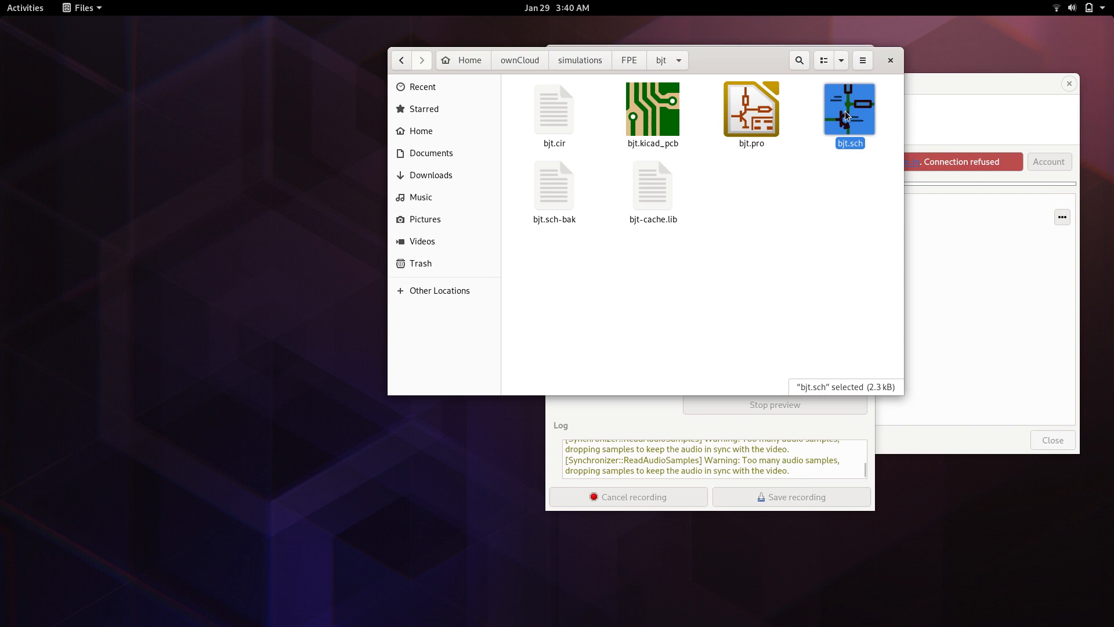
right_click(844, 111)
left_click(872, 171)
left_click(820, 200)
left_click(630, 60)
double_click(763, 108)
right_click(589, 190)
left_click(609, 214)
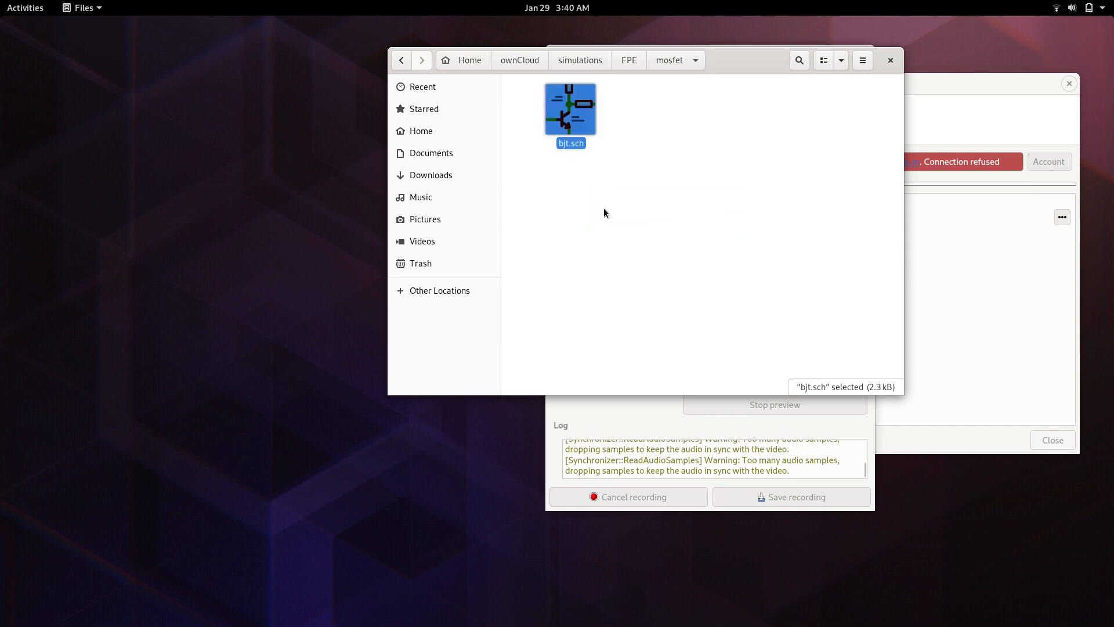
Rename the copied bjt.sch in the mosfet folder to mosfet.sch
right_click(568, 145)
left_click(616, 268)
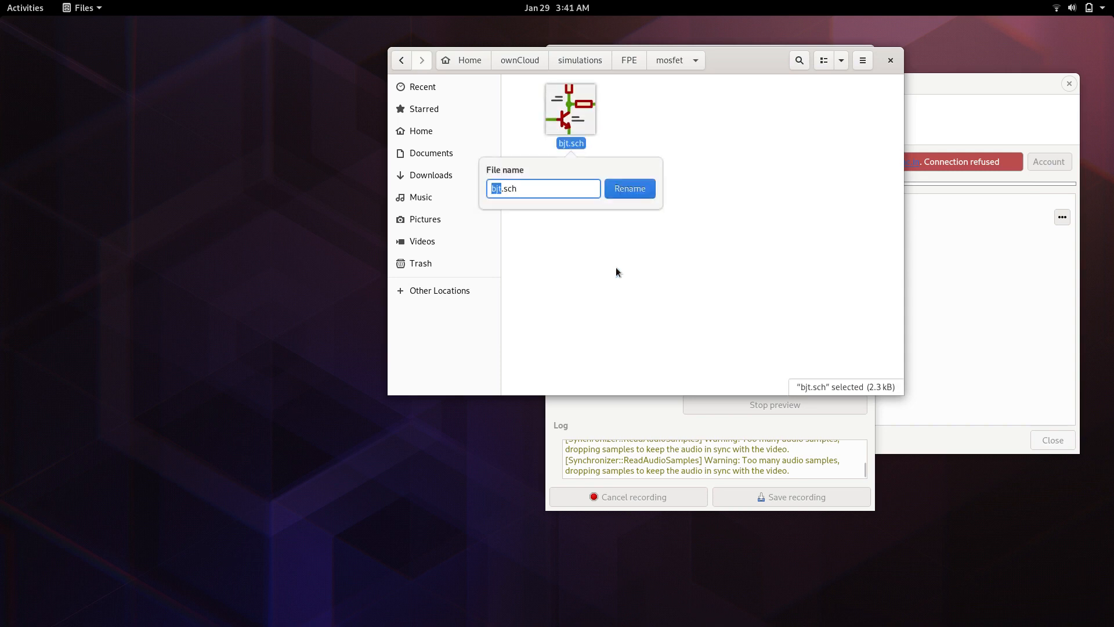
type("mosfet")
key("Return")
left_click(599, 274)
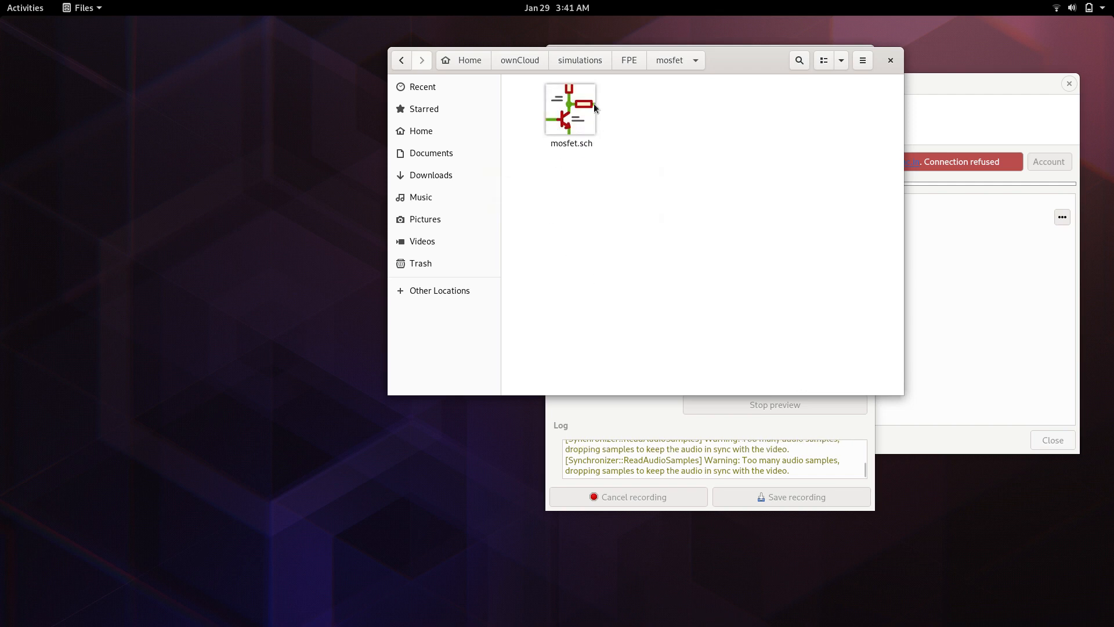
Open mosfet.sch in Eeschema and maximize the schematic editor window
double_click(567, 103)
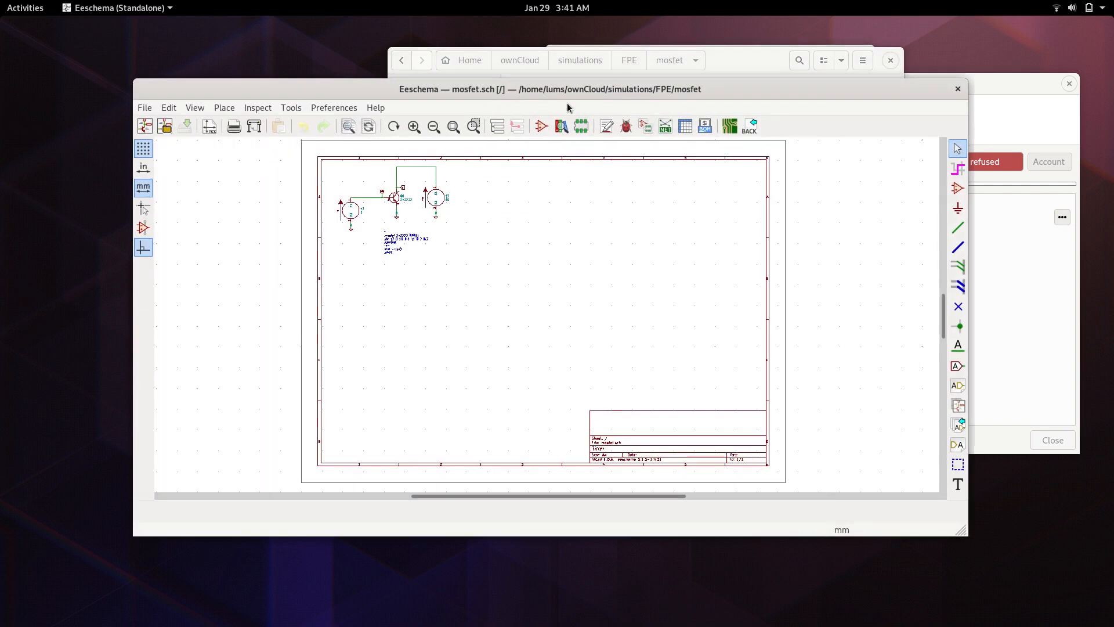
left_click_drag(577, 94, 580, 204)
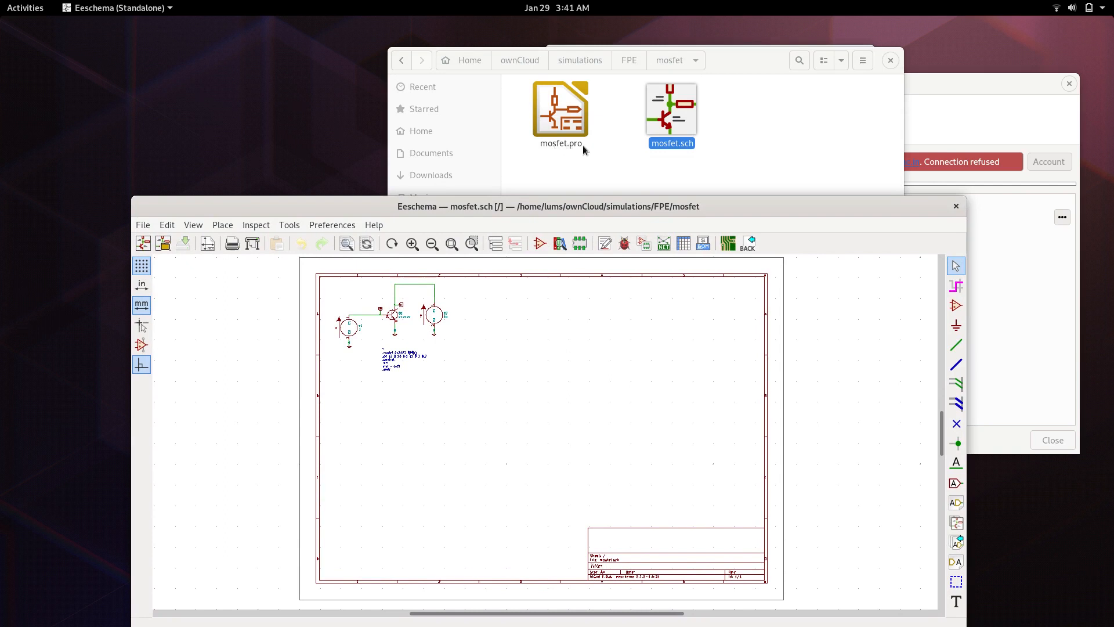
left_click_drag(575, 204, 622, 92)
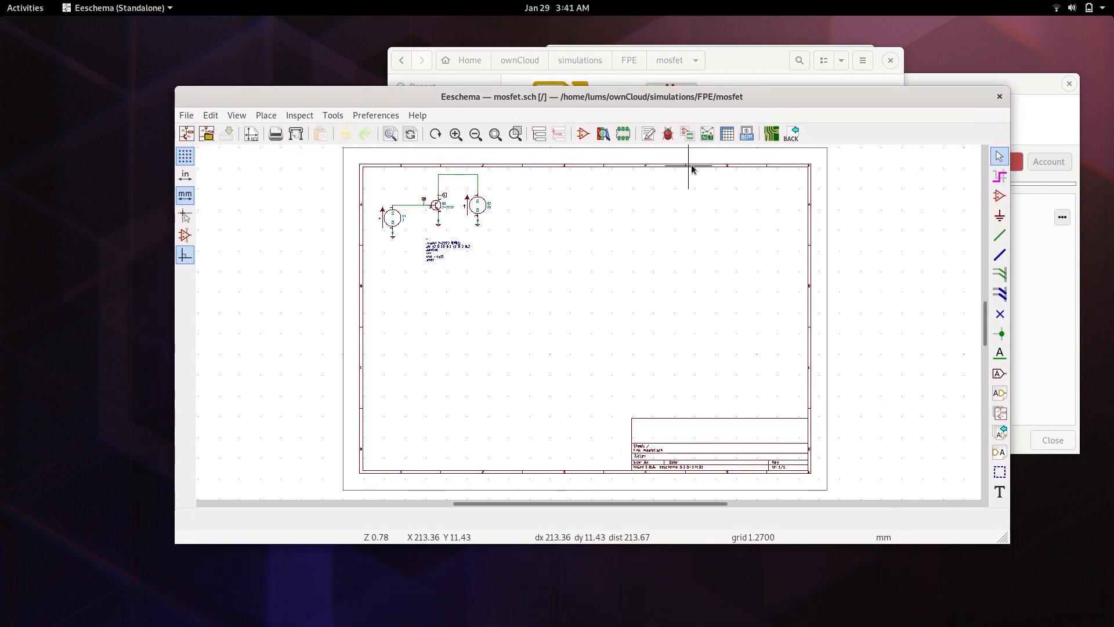
scroll(454, 203, "up", 5)
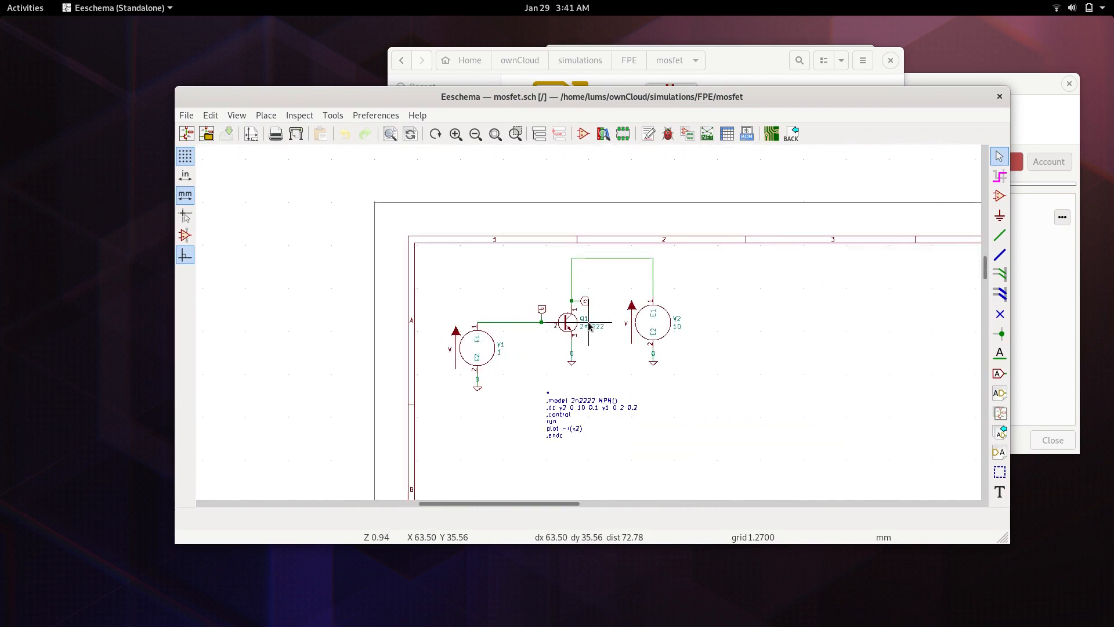
double_click(548, 96)
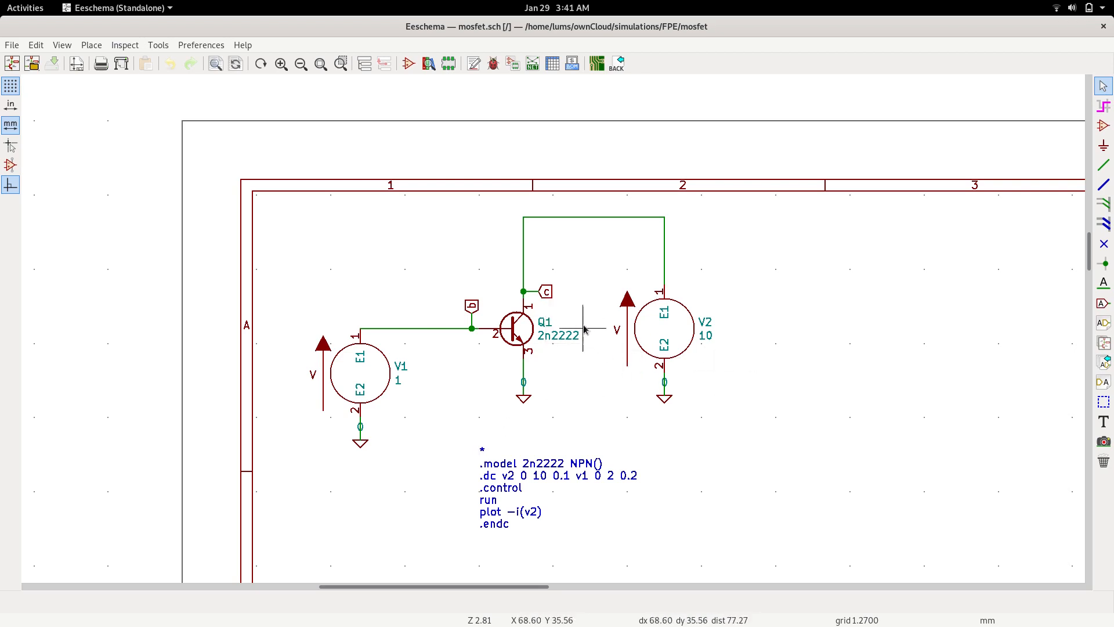
Search the symbols for "mos" and place the pspice MNMOS N-channel MOSFET in the free area beside source V2
left_click(520, 332)
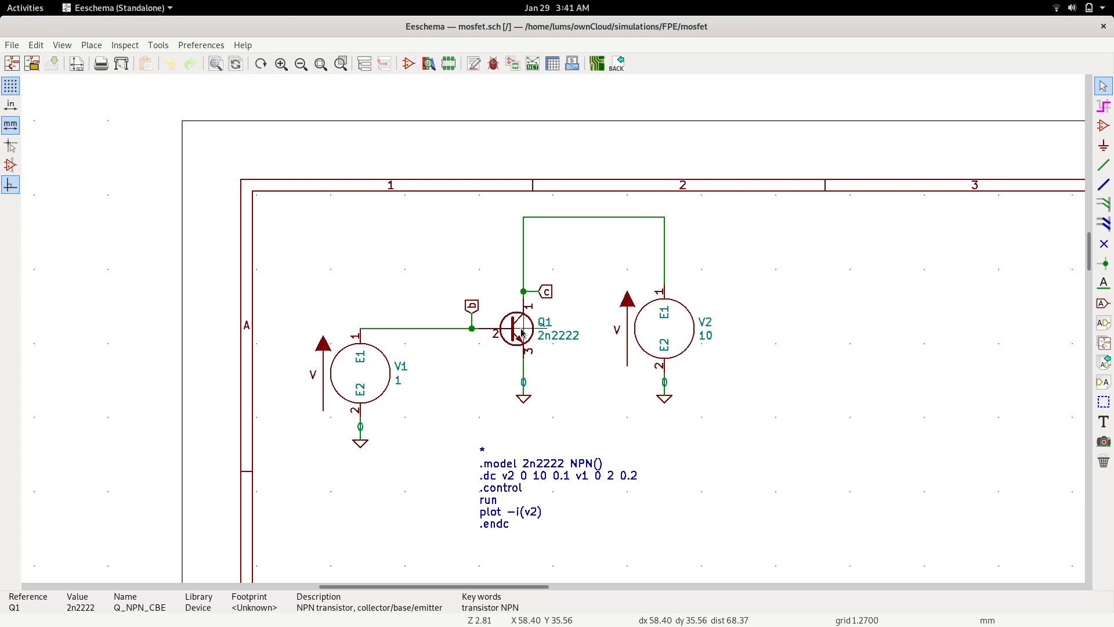
left_click(1103, 126)
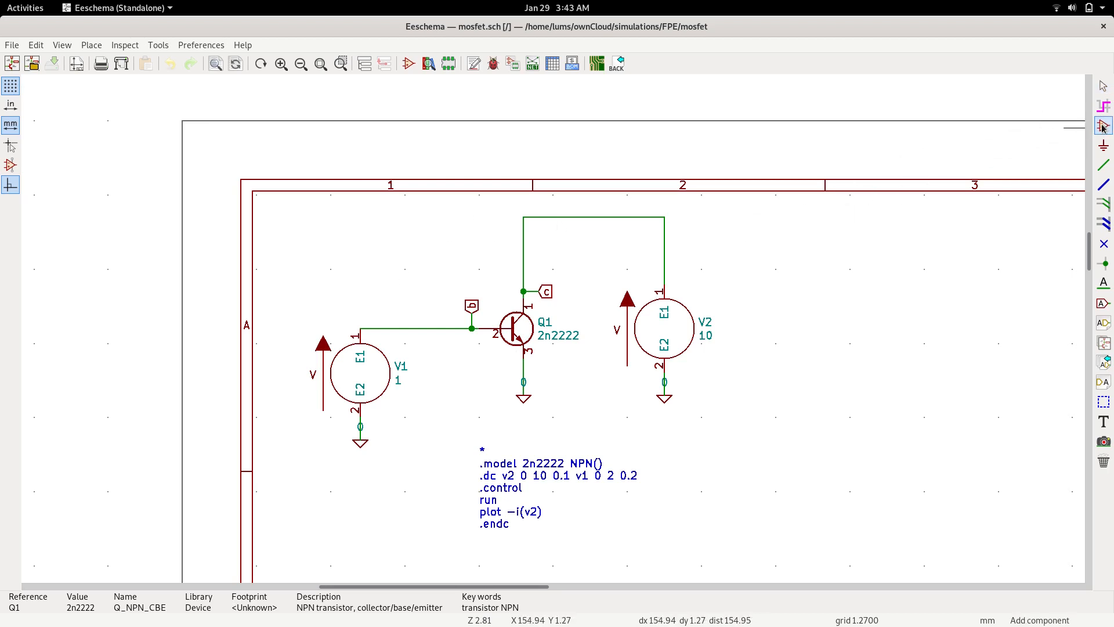
left_click(339, 283)
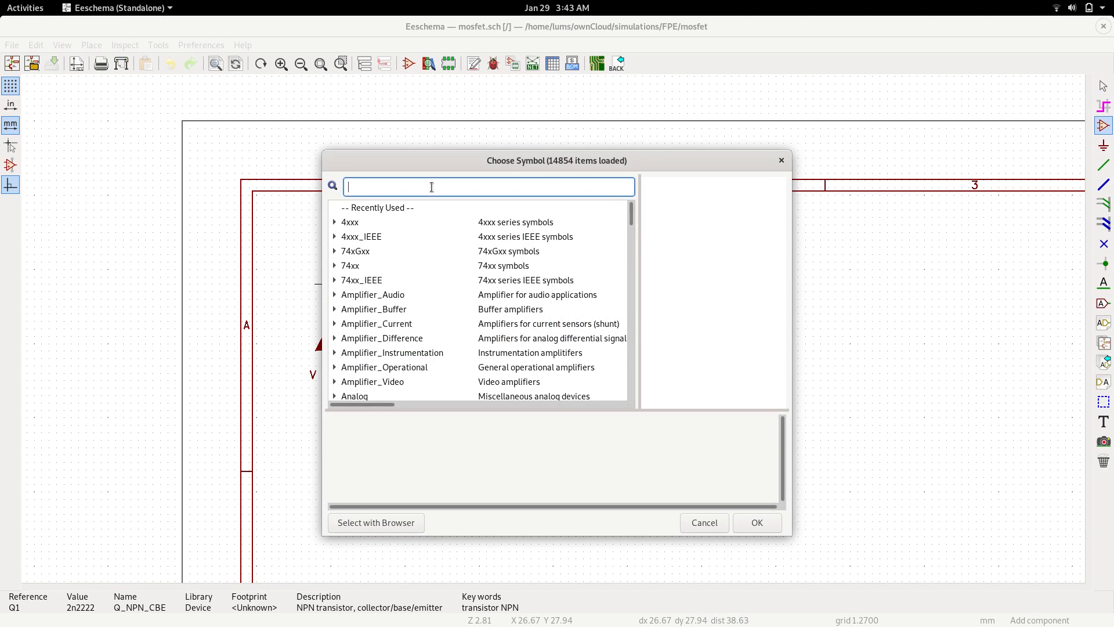
type("mos")
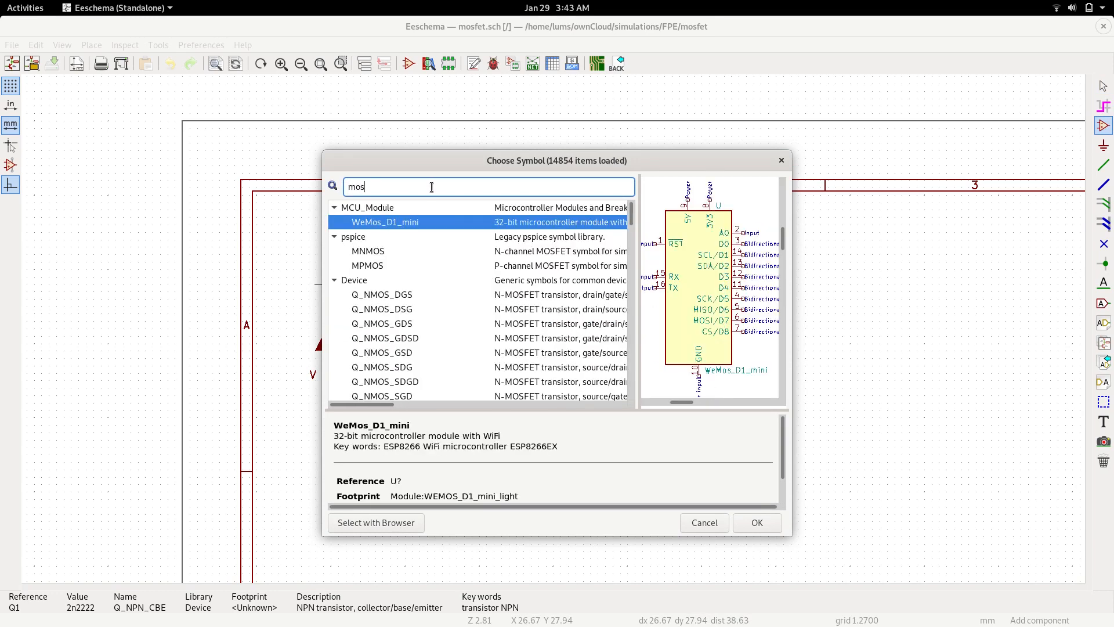
left_click(372, 255)
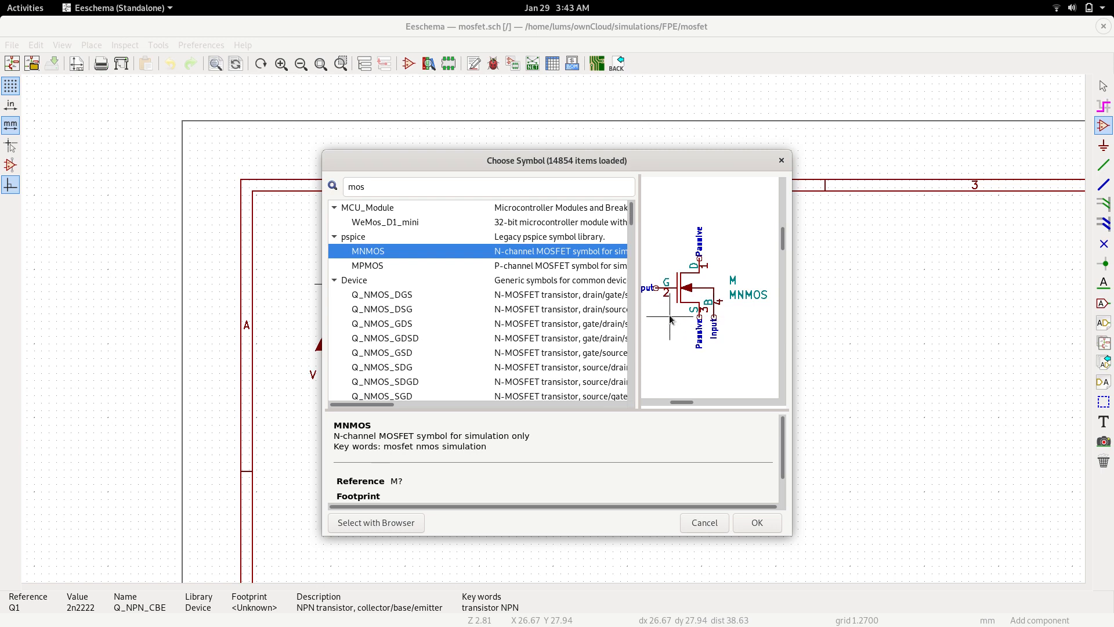
left_click(757, 522)
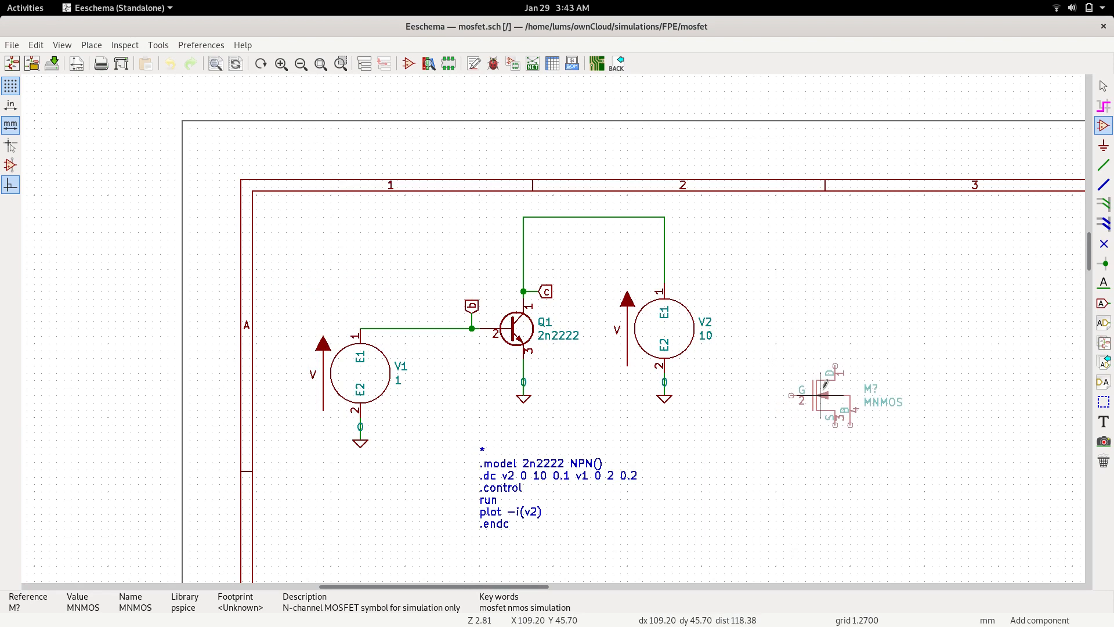
left_click(829, 383)
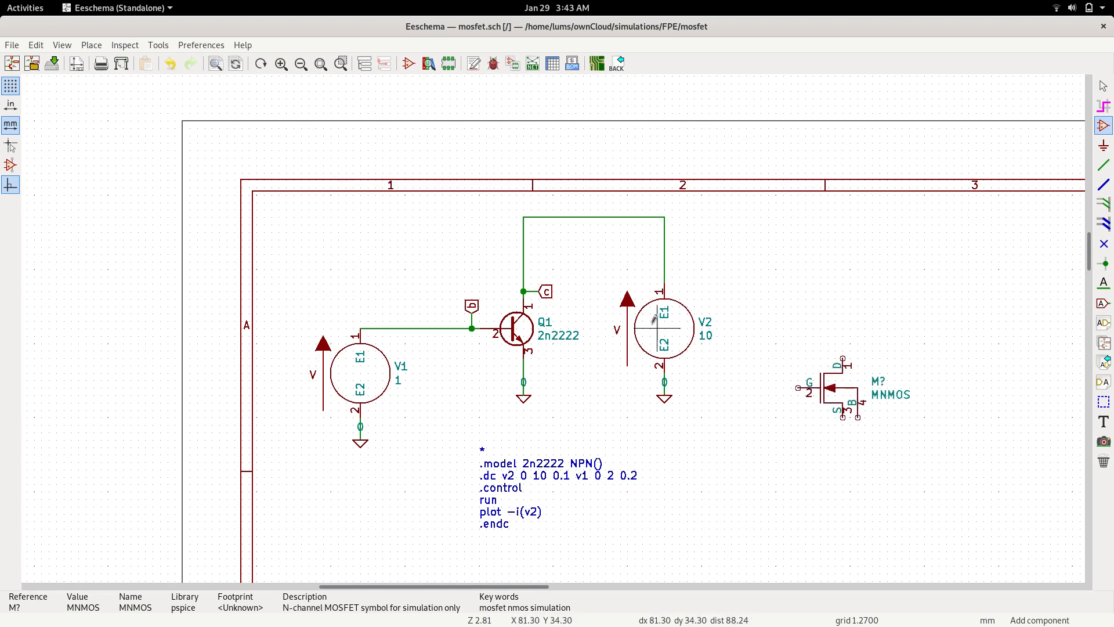
Delete bipolar transistor Q1 and move the MNMOS symbol into its place, with gate, drain and source on the open wire ends
right_click(515, 337)
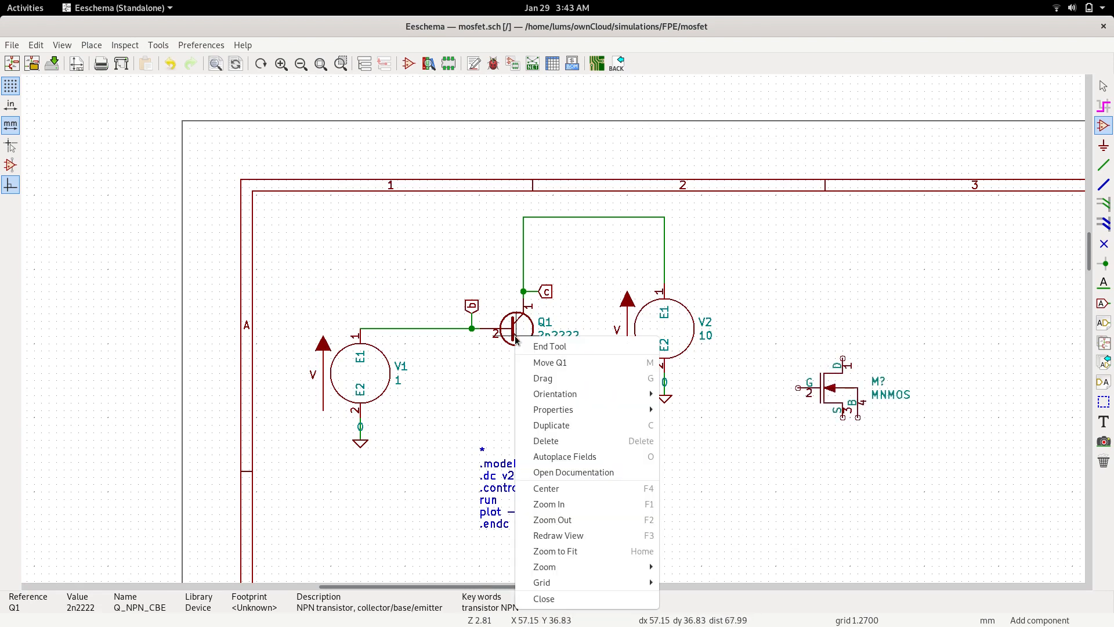
left_click(549, 441)
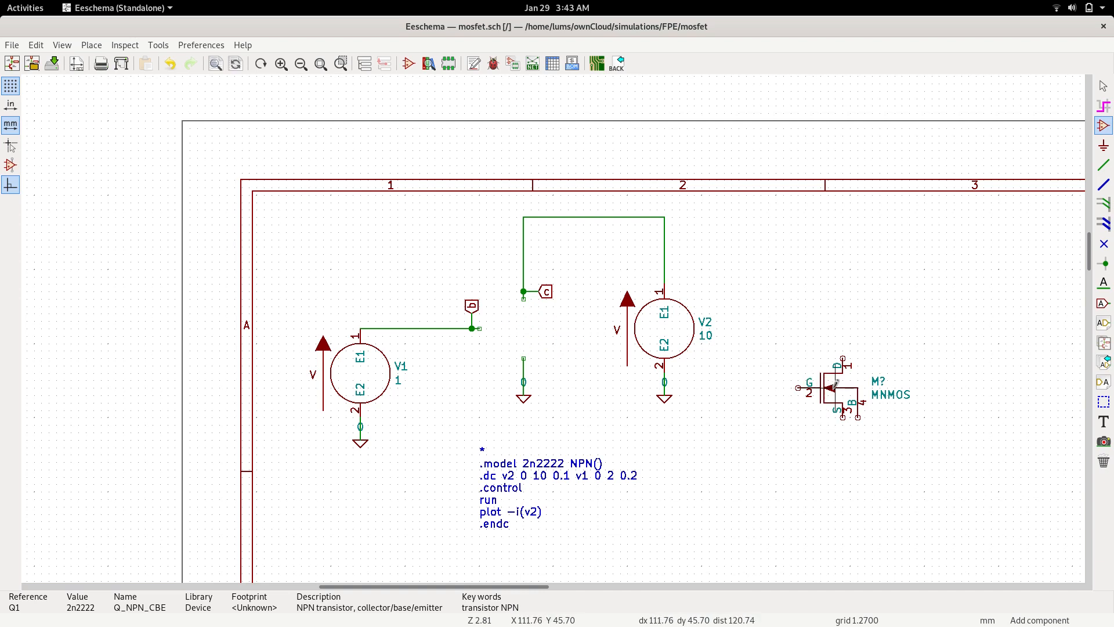
right_click(834, 356)
left_click(865, 381)
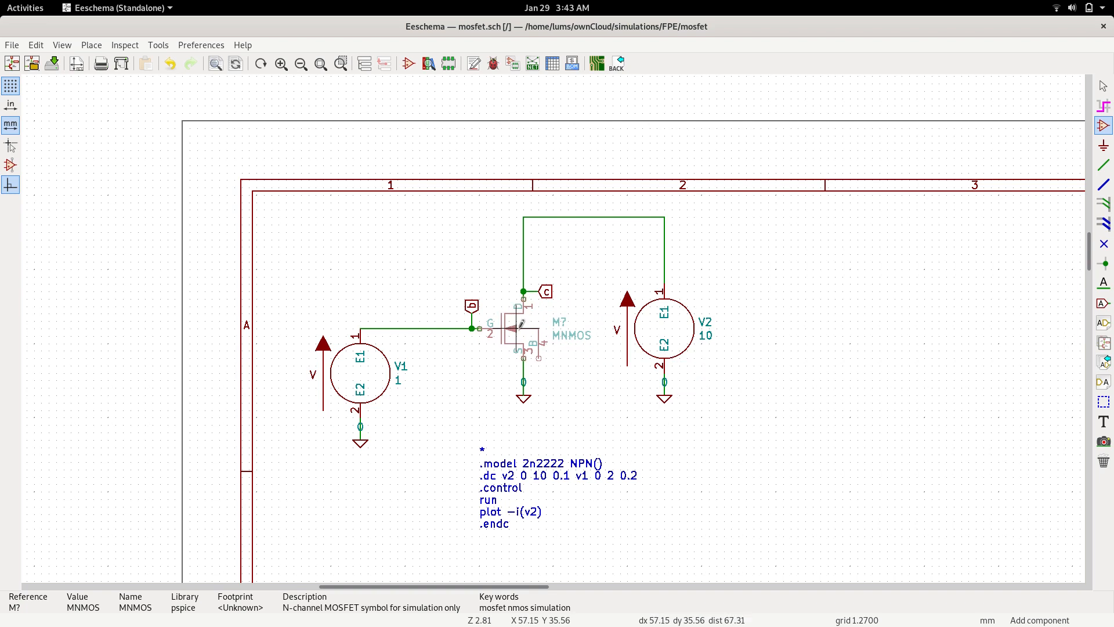
left_click(521, 324)
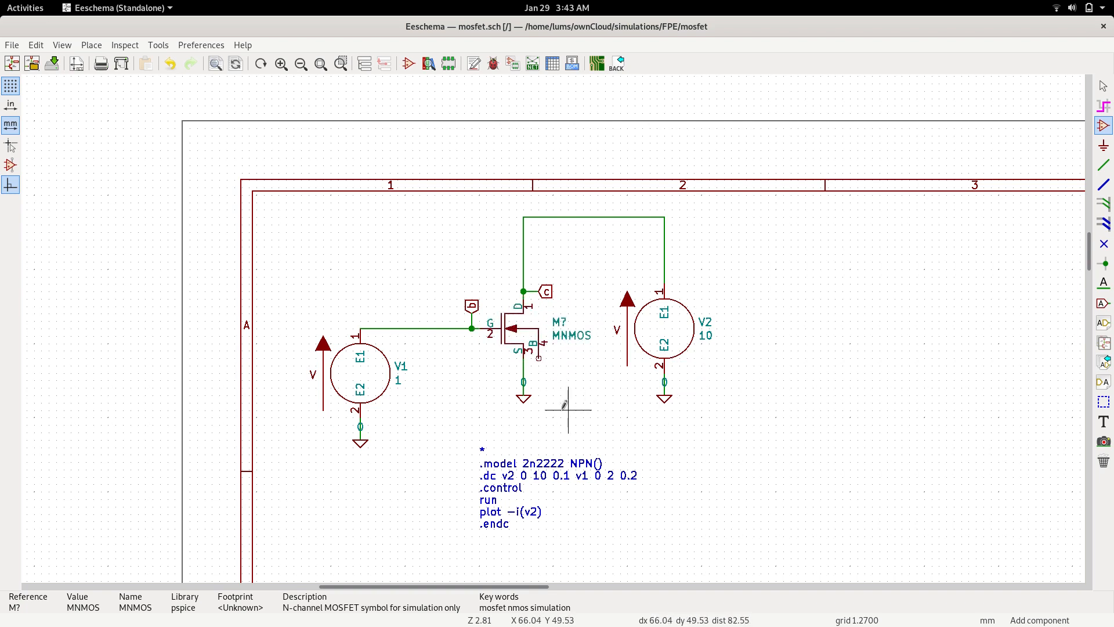
Wire the MOSFET's bulk pin to its source pin
left_click(1103, 165)
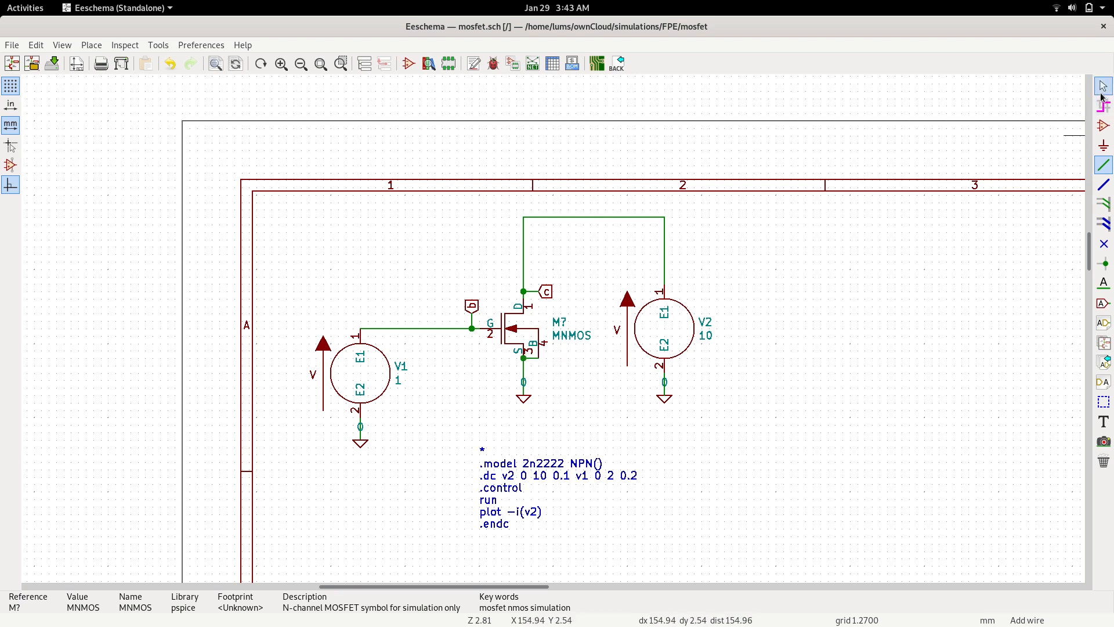
left_click(1102, 93)
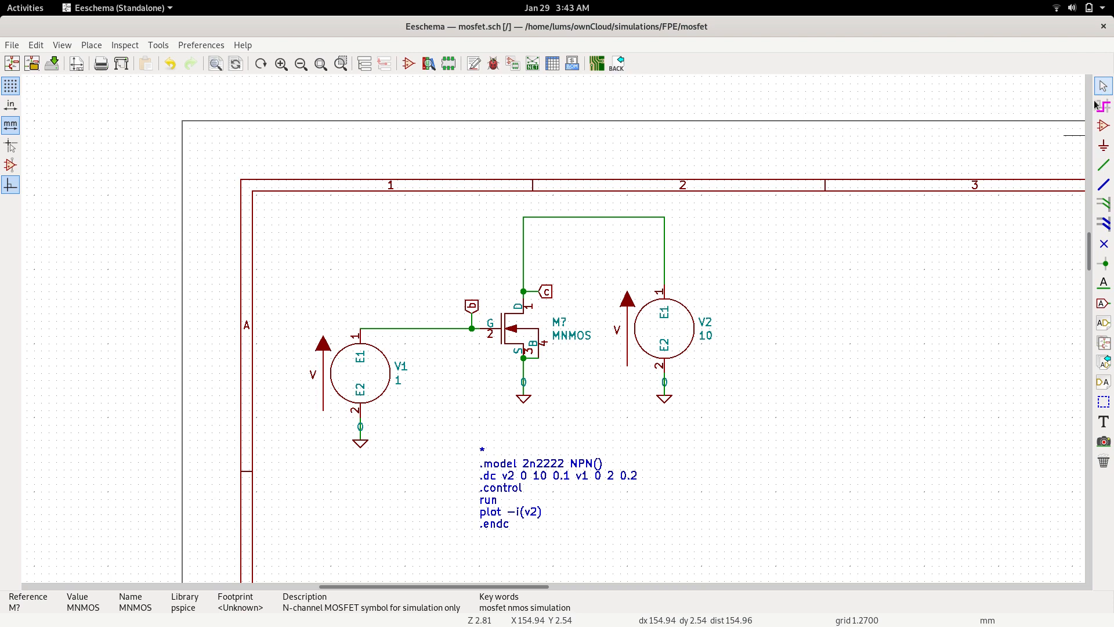
Rename the global label at the gate to g and the one at the drain to d
double_click(472, 306)
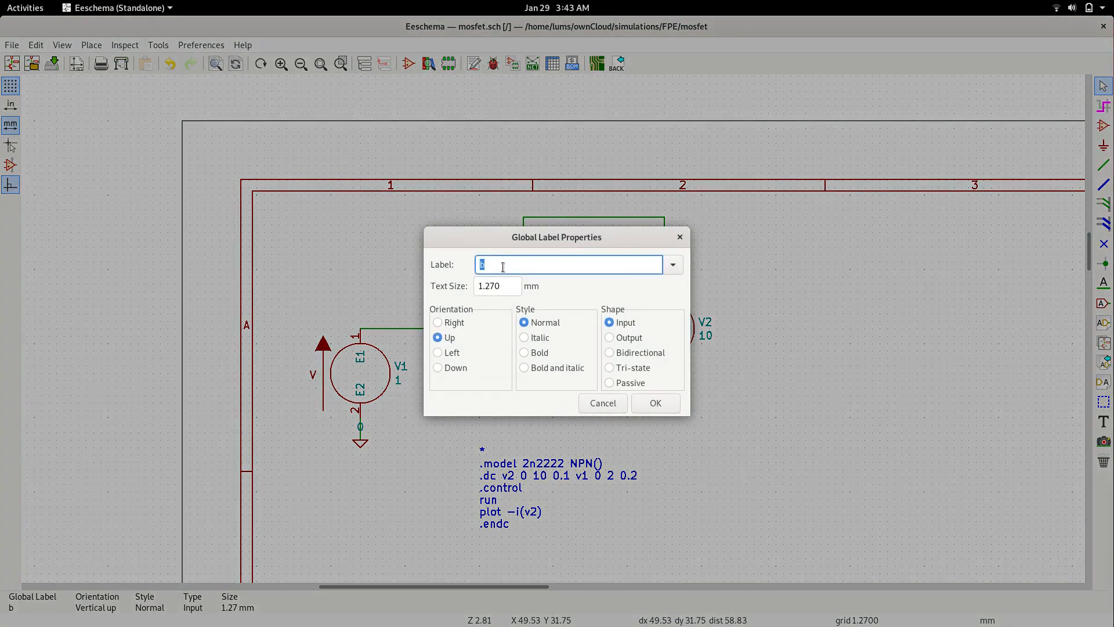
type("g")
left_click(655, 403)
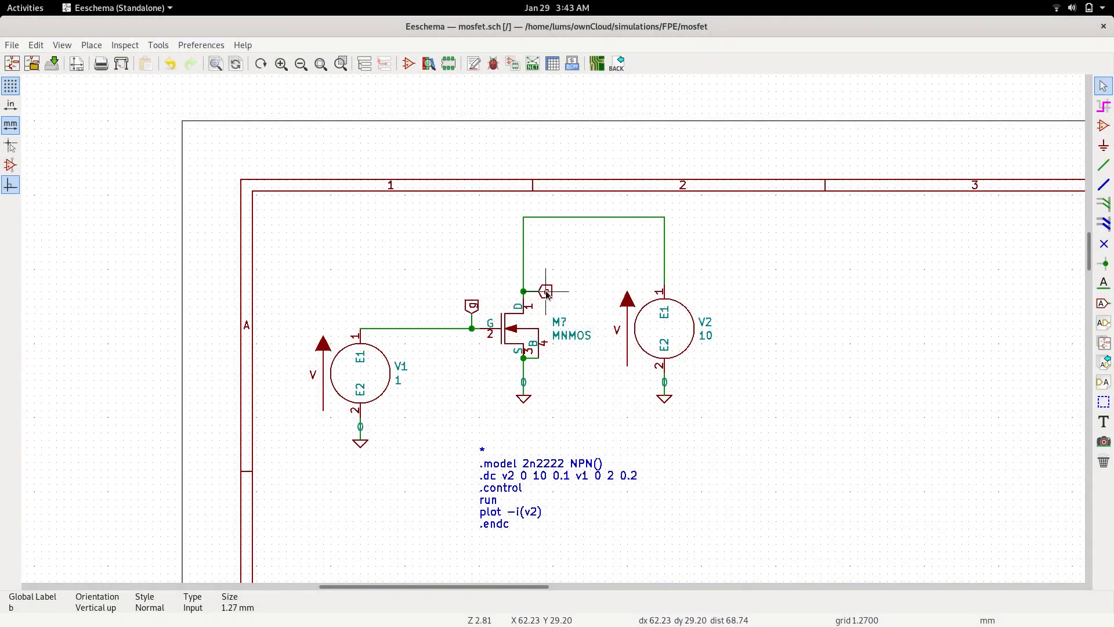
left_click(546, 292)
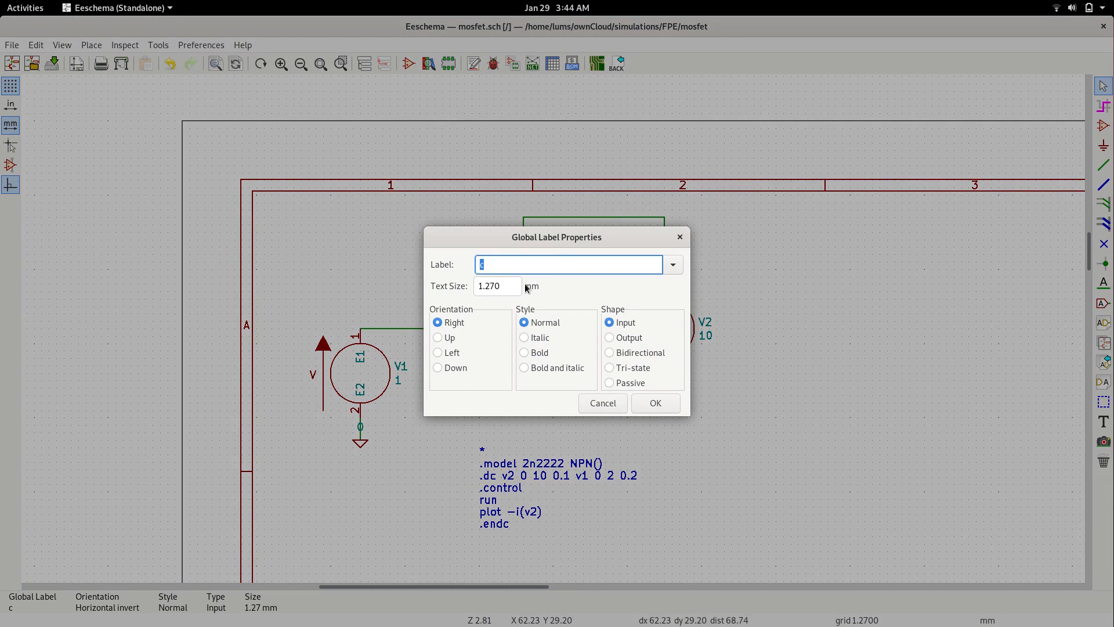
type("d")
left_click(655, 402)
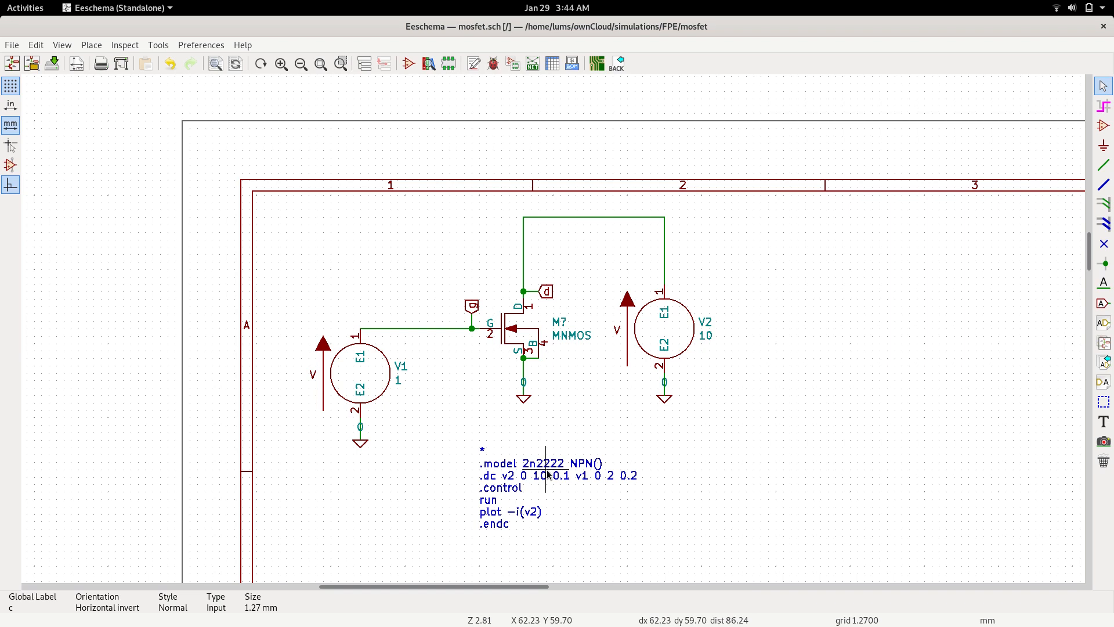
Set the MOSFET's reference designator to M1
double_click(562, 325)
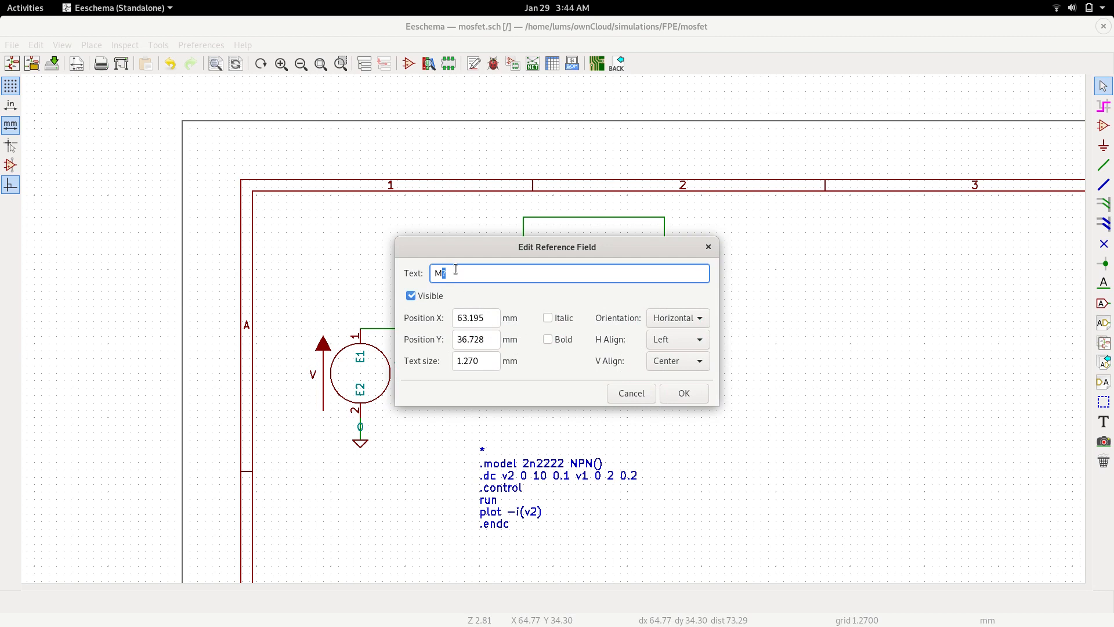
type("1")
left_click(687, 393)
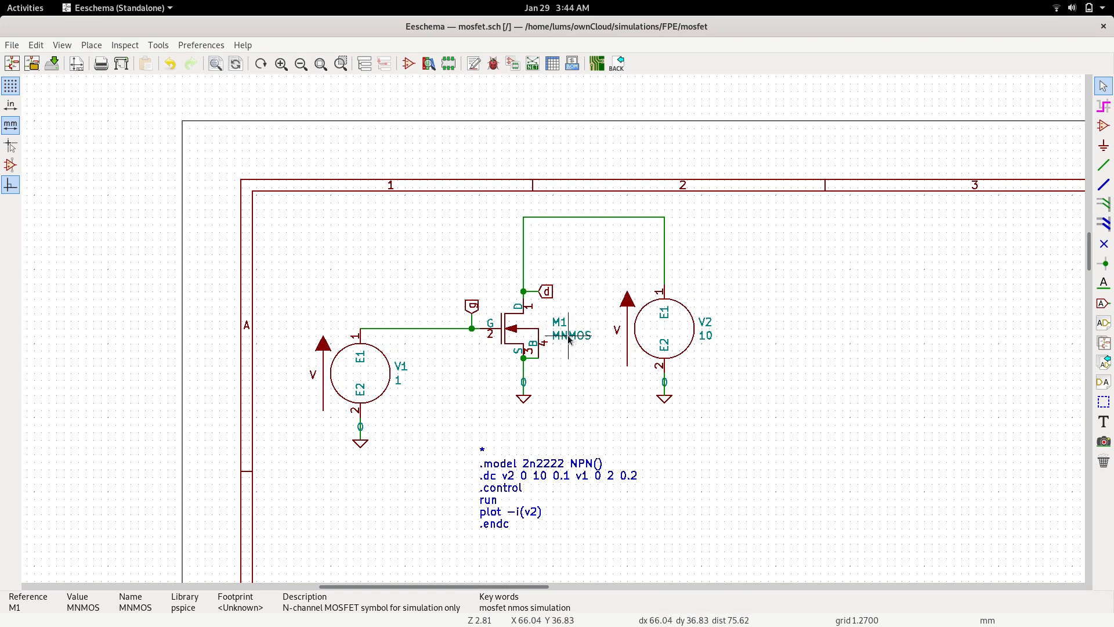
Set the MOSFET's value to mosdevice and save the schematic
right_click(568, 339)
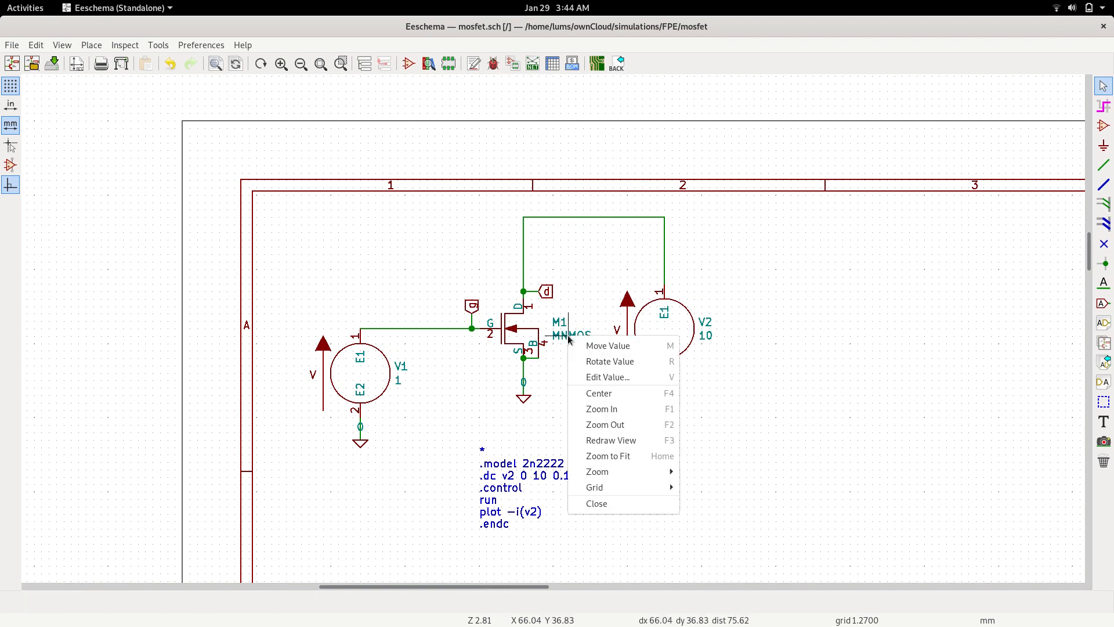
left_click(598, 376)
type("mosdevice")
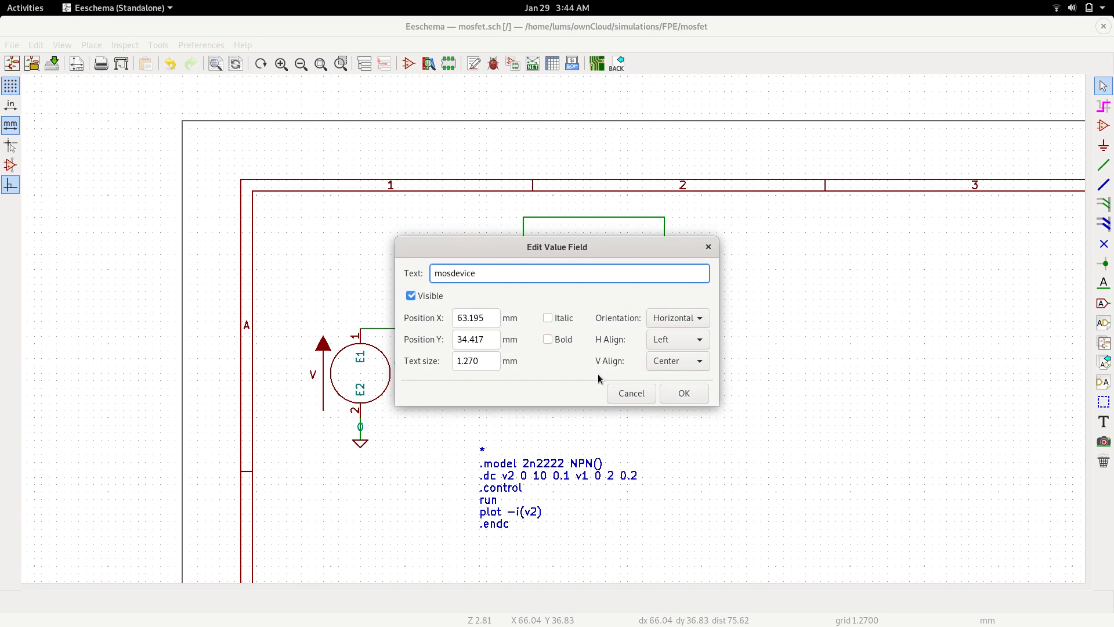
left_click(688, 396)
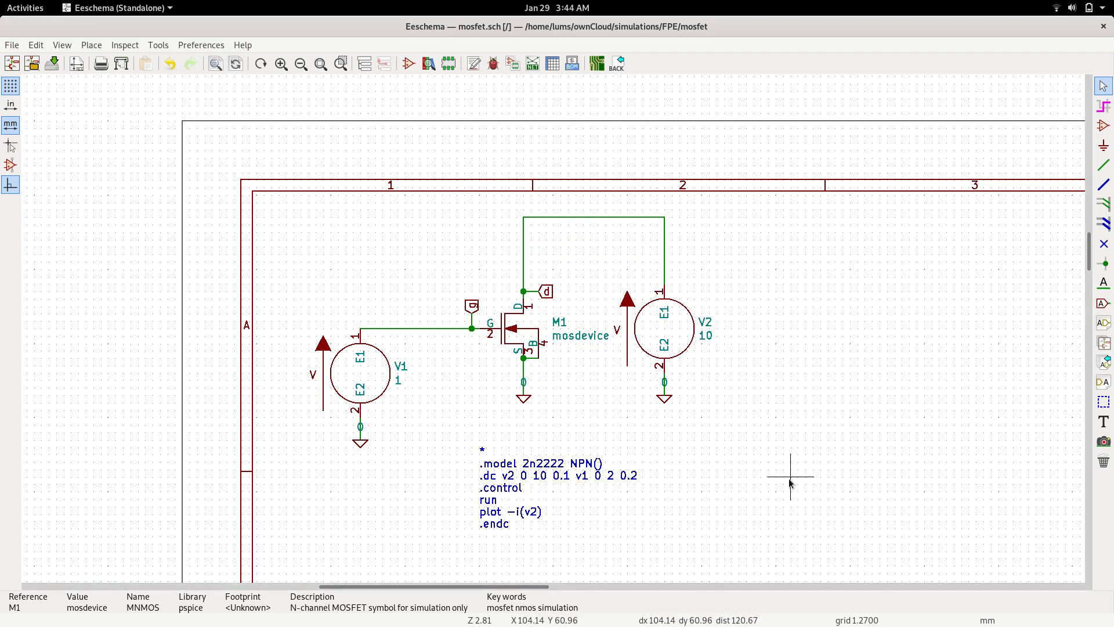
left_click(11, 45)
left_click(37, 110)
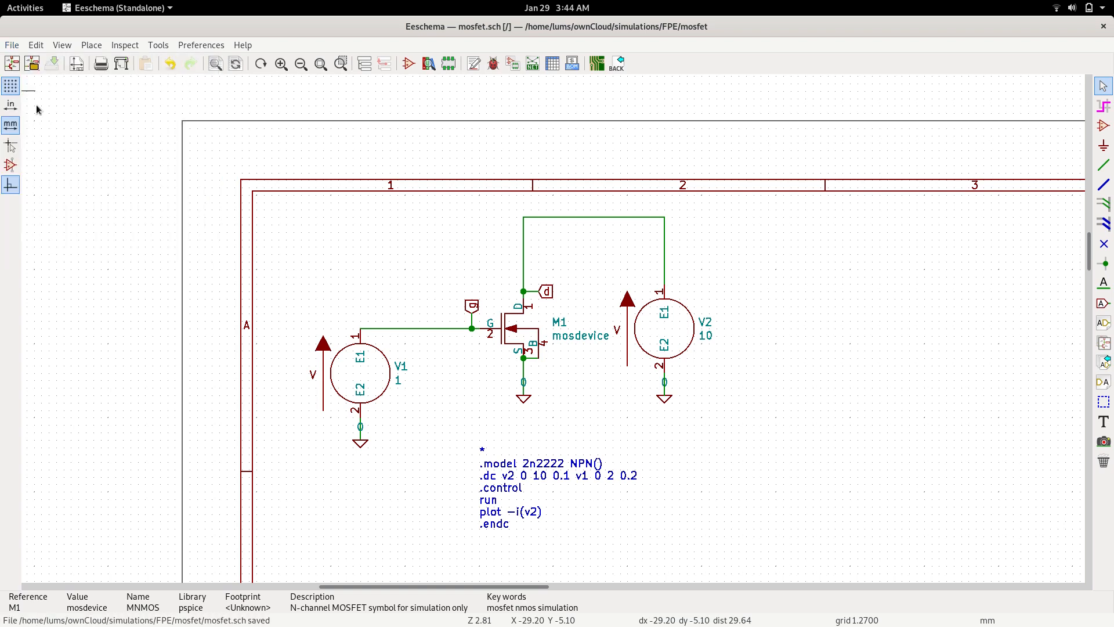
Change the model line in the simulation directive text to ".model mosdevice NMOS()"
double_click(539, 467)
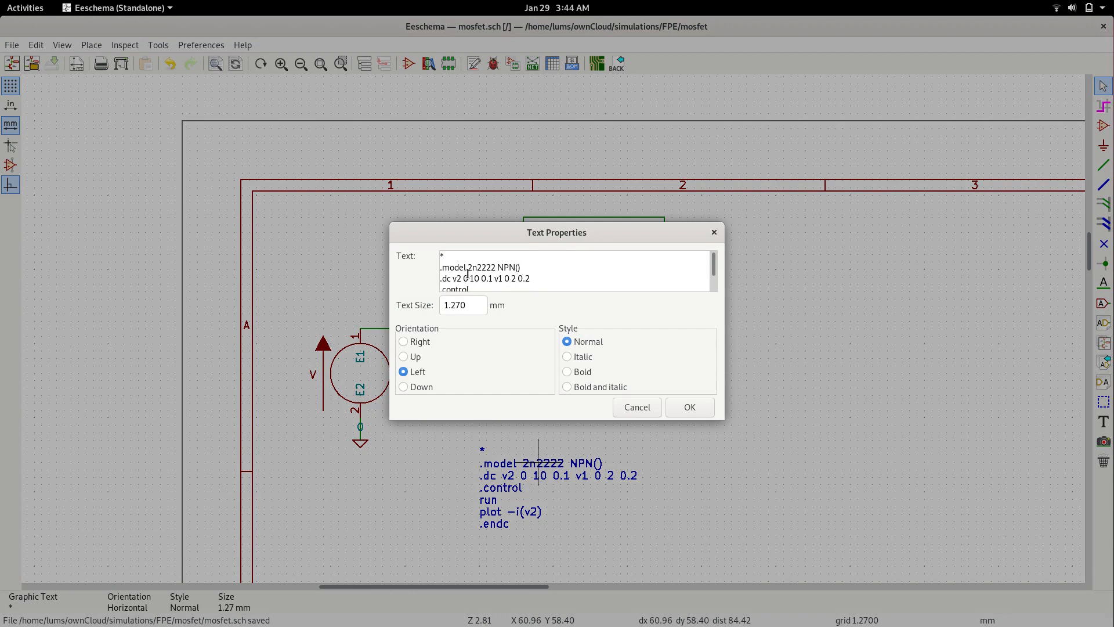
left_click(525, 266)
key("BackSpace")
key("BackSpace")
key("BackSpace")
key("BackSpace")
key("BackSpace")
key("BackSpace")
key("BackSpace")
key("BackSpace")
key("BackSpace")
key("BackSpace")
key("BackSpace")
key("BackSpace")
type("model mosdevice NMOS")
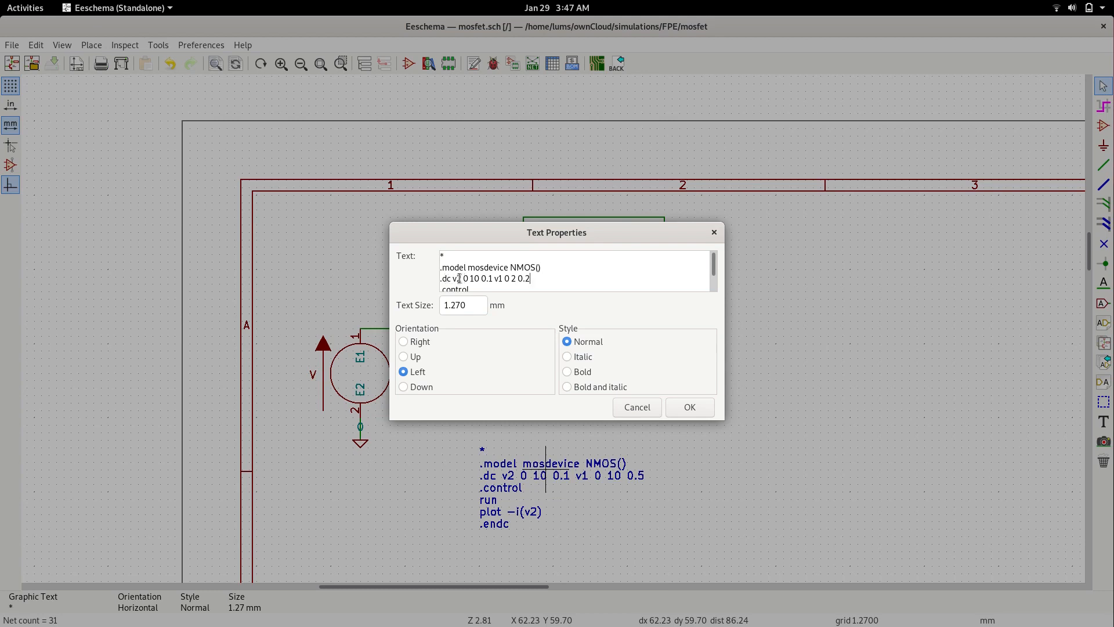
Set the sweep directive to ".dc v2 0 20 0.5 v1 0 5 0.5" and save the schematic
left_click(472, 278)
key("BackSpace")
type("2")
key("BackSpace")
type("5")
left_click(514, 280)
key("BackSpace")
type("5")
left_click(532, 279)
key("BackSpace")
type("5")
scroll(547, 279, "down", 2)
scroll(547, 279, "down", 1)
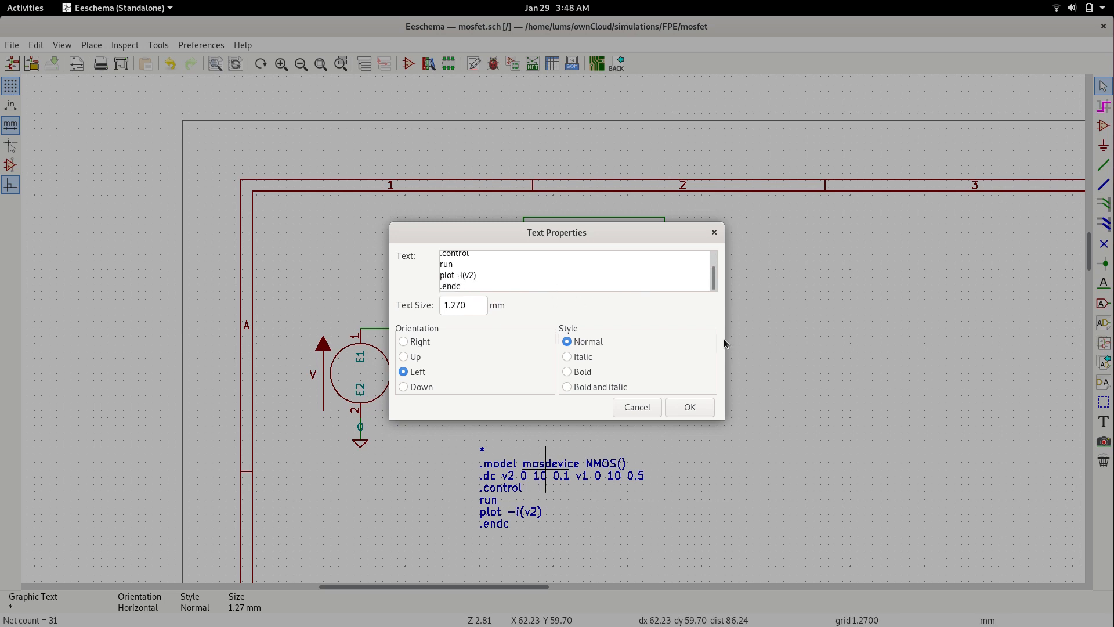
left_click(694, 407)
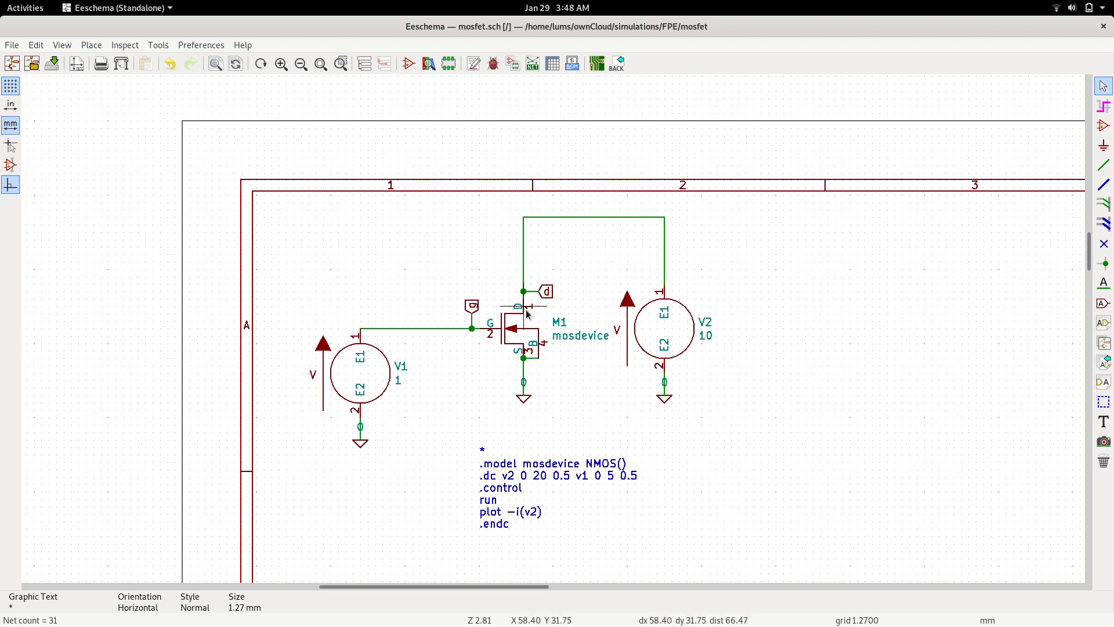
left_click(11, 46)
left_click(23, 110)
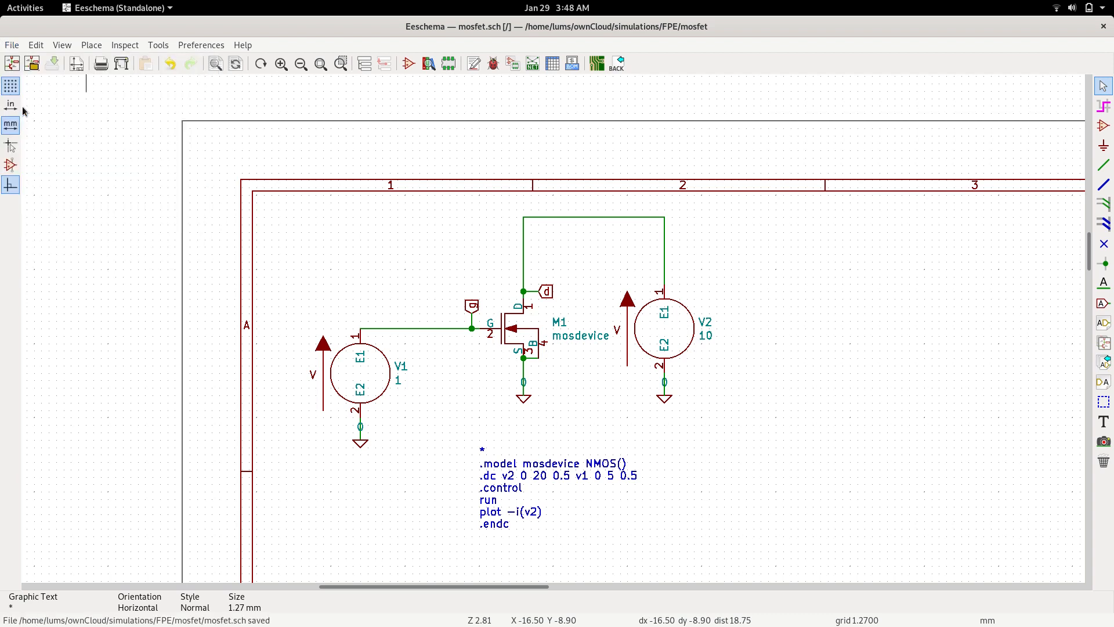
Generate a Spice netlist of the schematic and save it as mosfet.cir in the mosfet folder
left_click(159, 45)
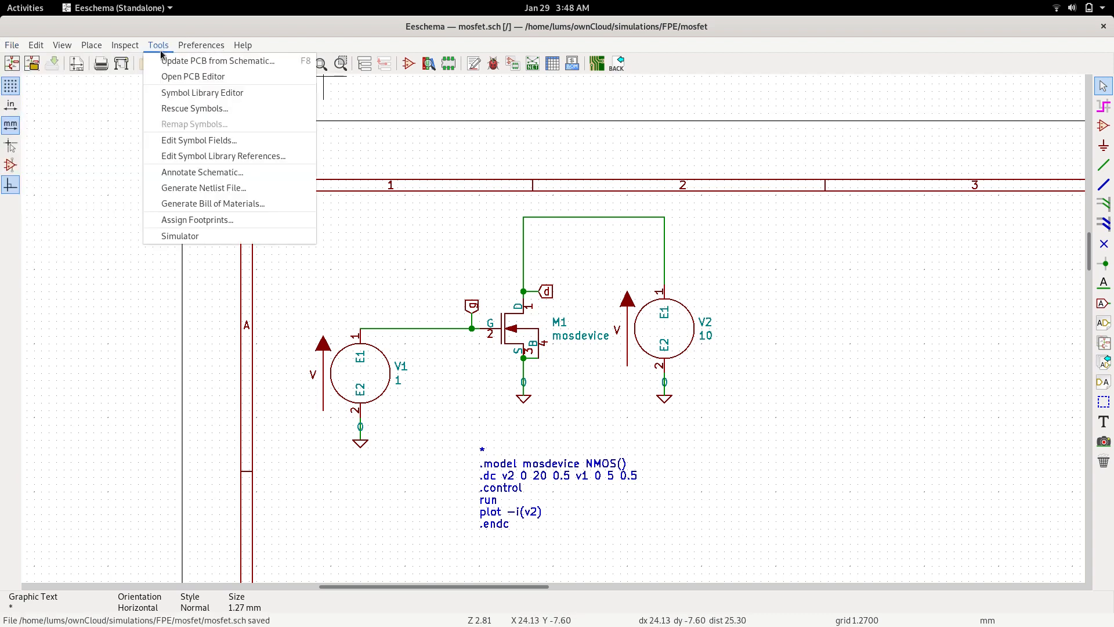
left_click(177, 192)
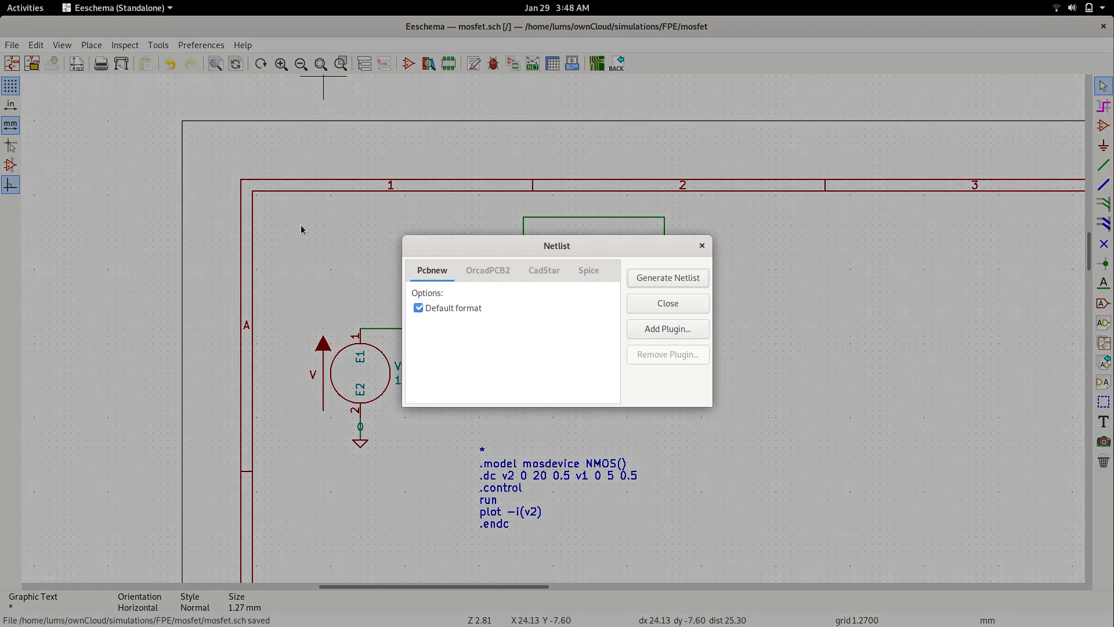
left_click(588, 271)
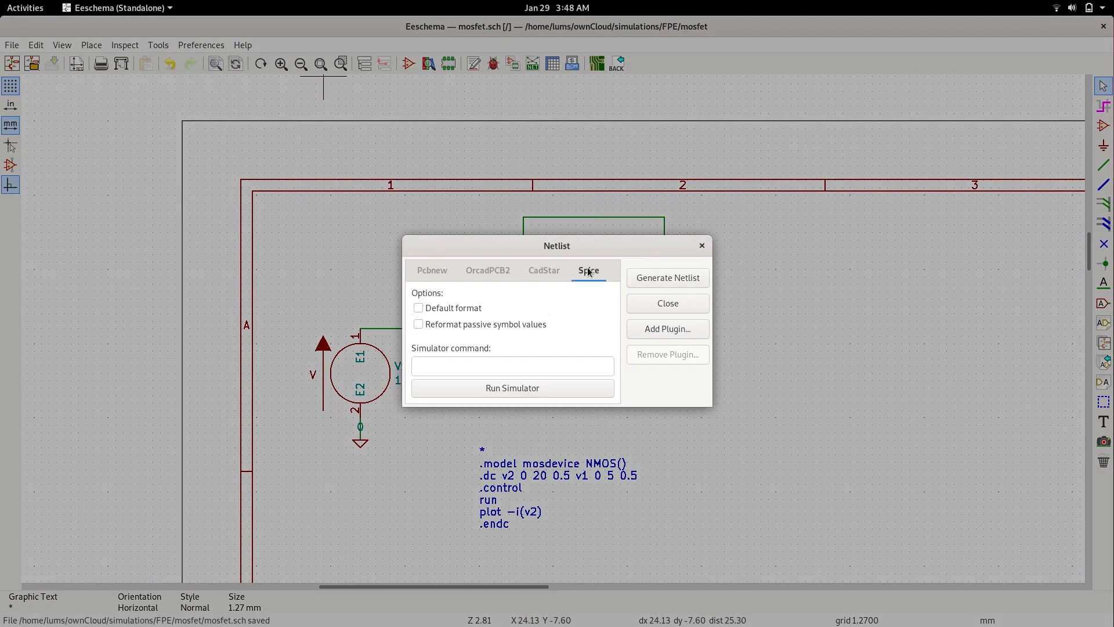
left_click(648, 277)
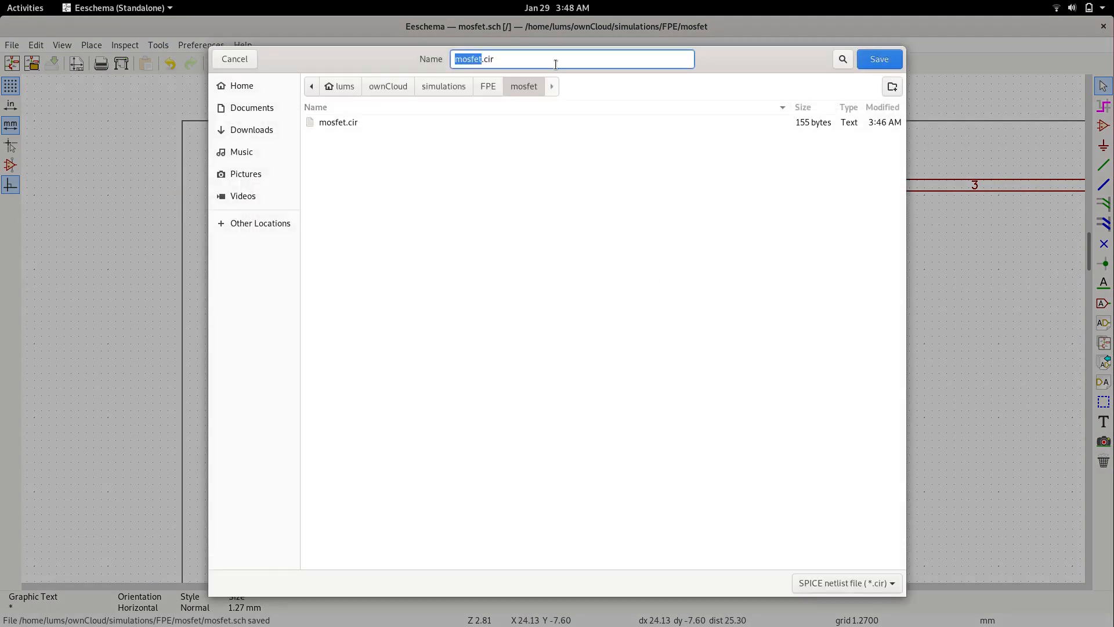
left_click(879, 58)
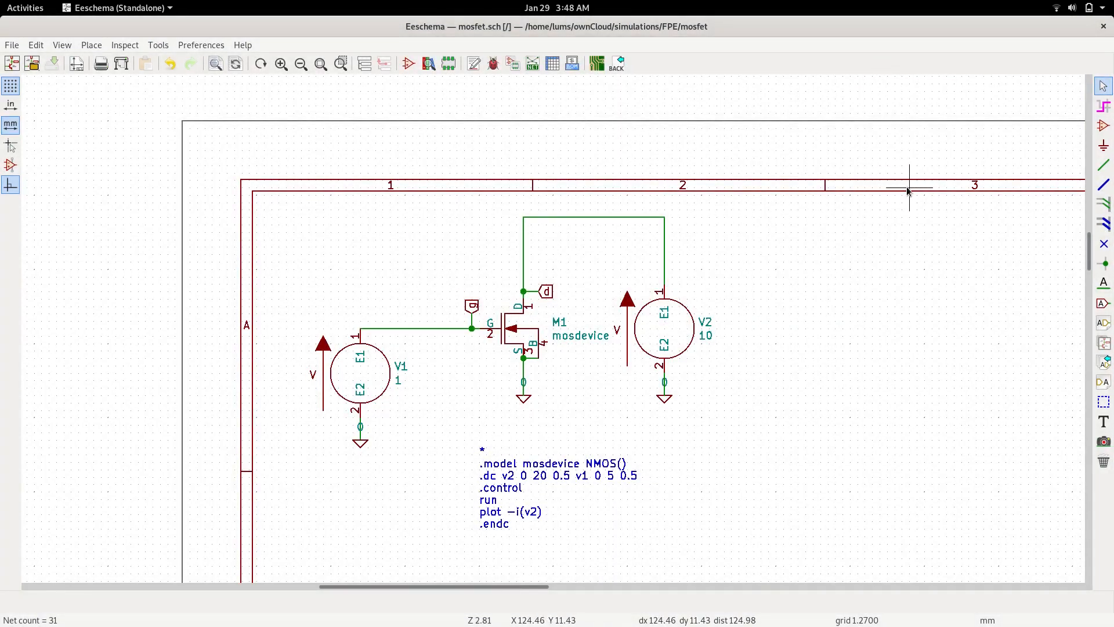
Open mosfet.cir from the Files window and review its device, model and DC sweep lines
key("super")
left_click(430, 215)
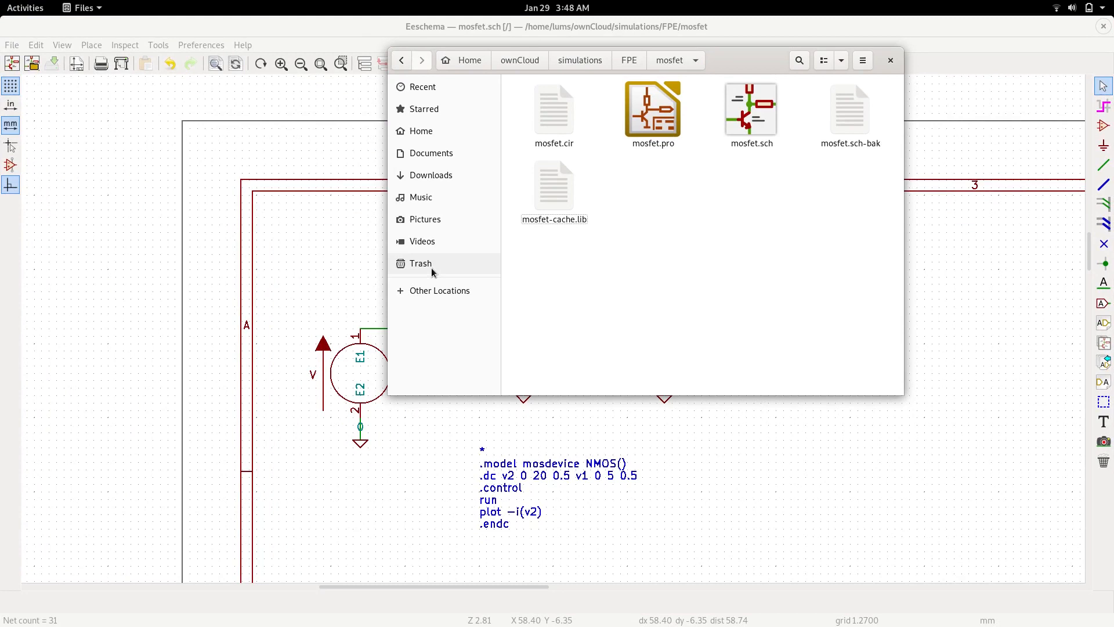
double_click(556, 116)
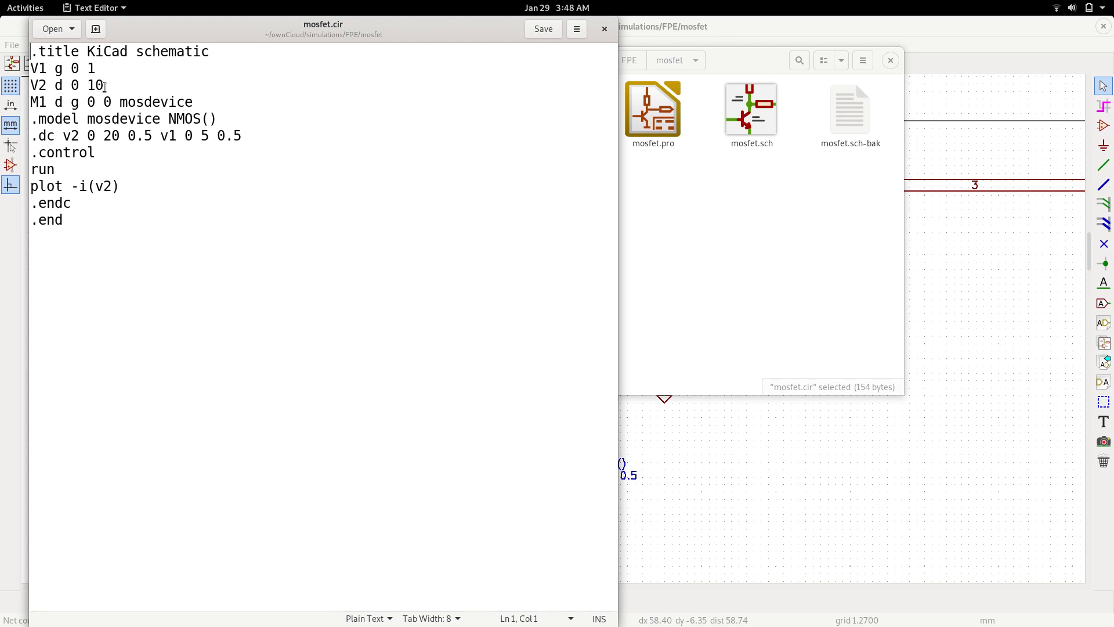
left_click_drag(39, 135, 242, 127)
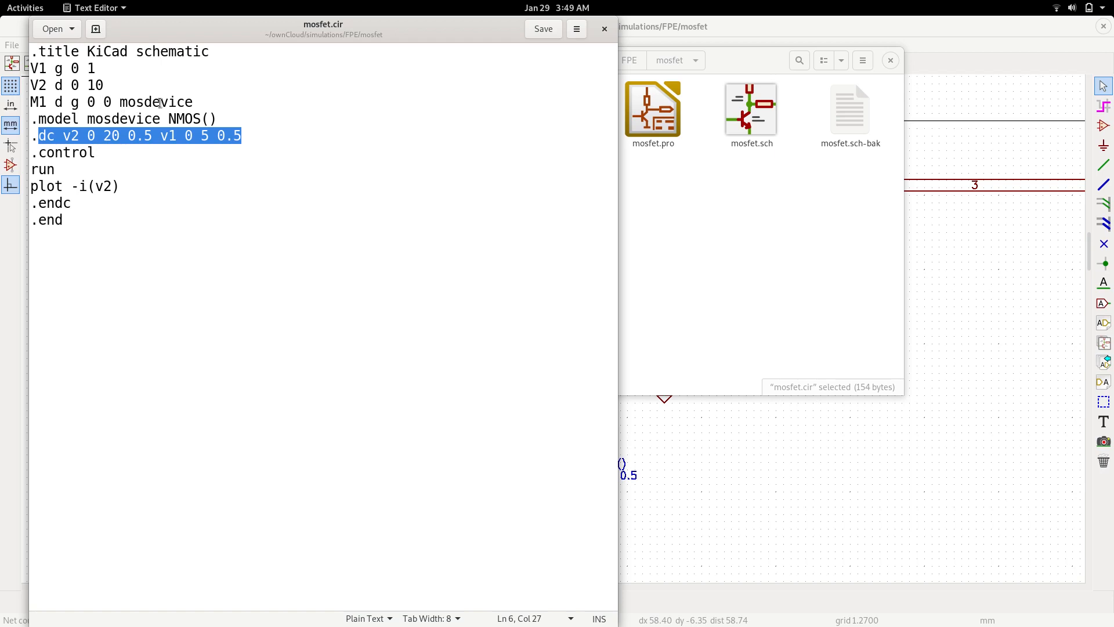
left_click(149, 124)
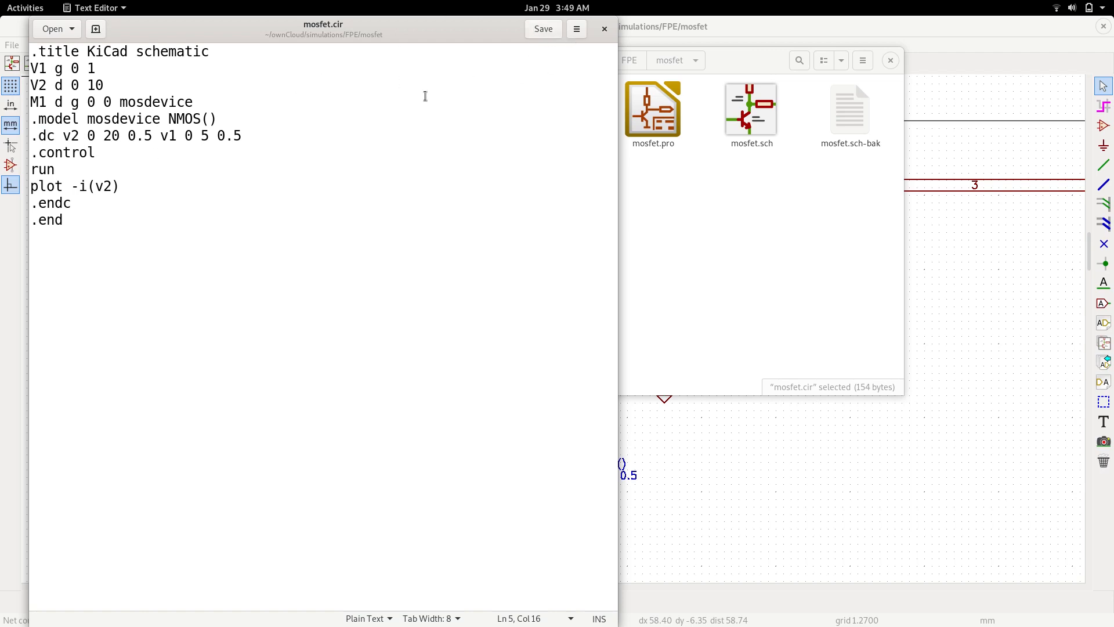
Switch to Terminal, list the mosfet folder's files and run "ngspice mosfet.cir"
mouse_move(2, 1)
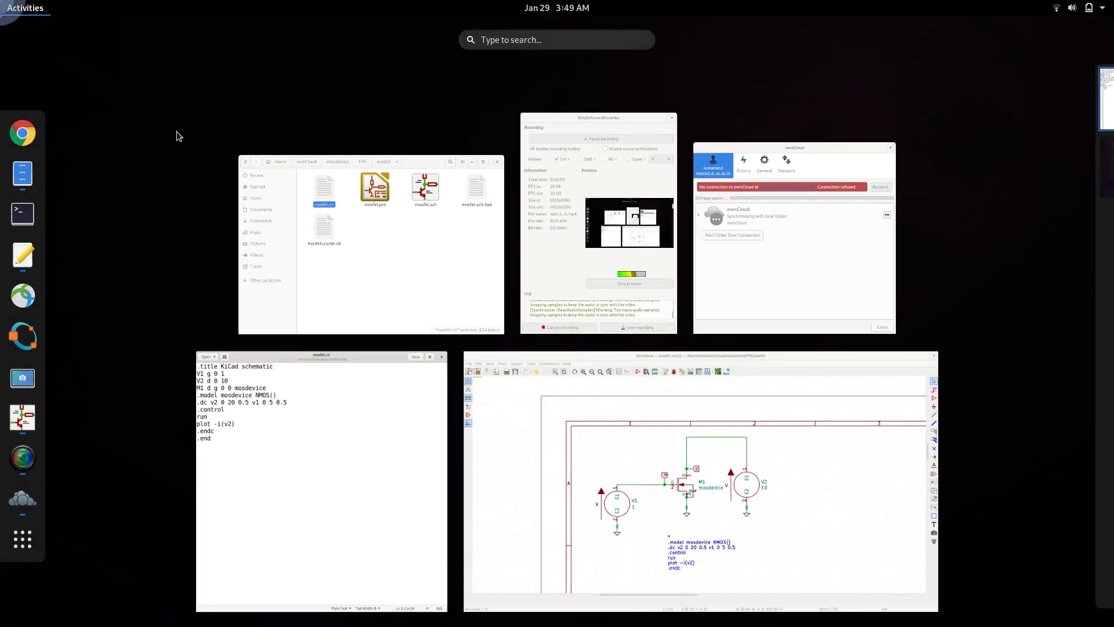
left_click(22, 213)
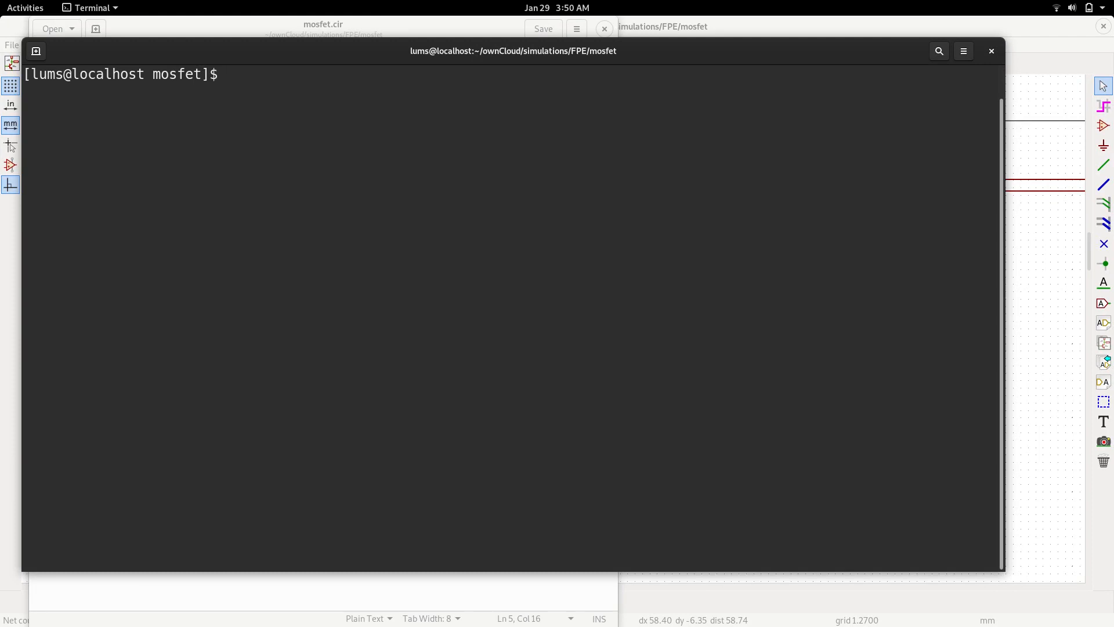
type("ls")
key("Return")
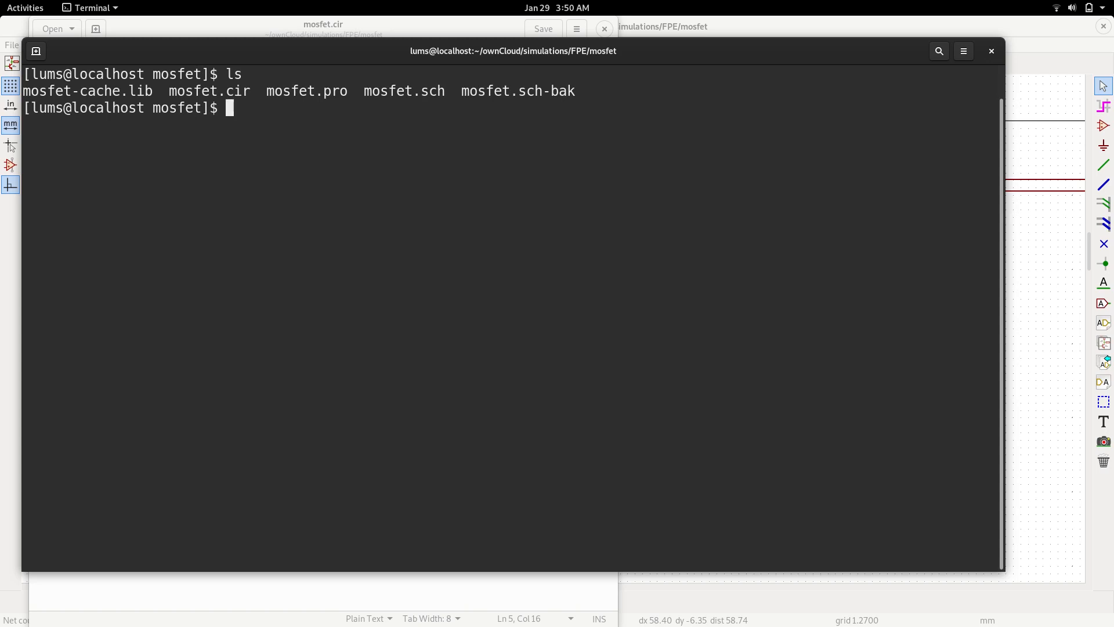
left_click_drag(167, 92, 249, 94)
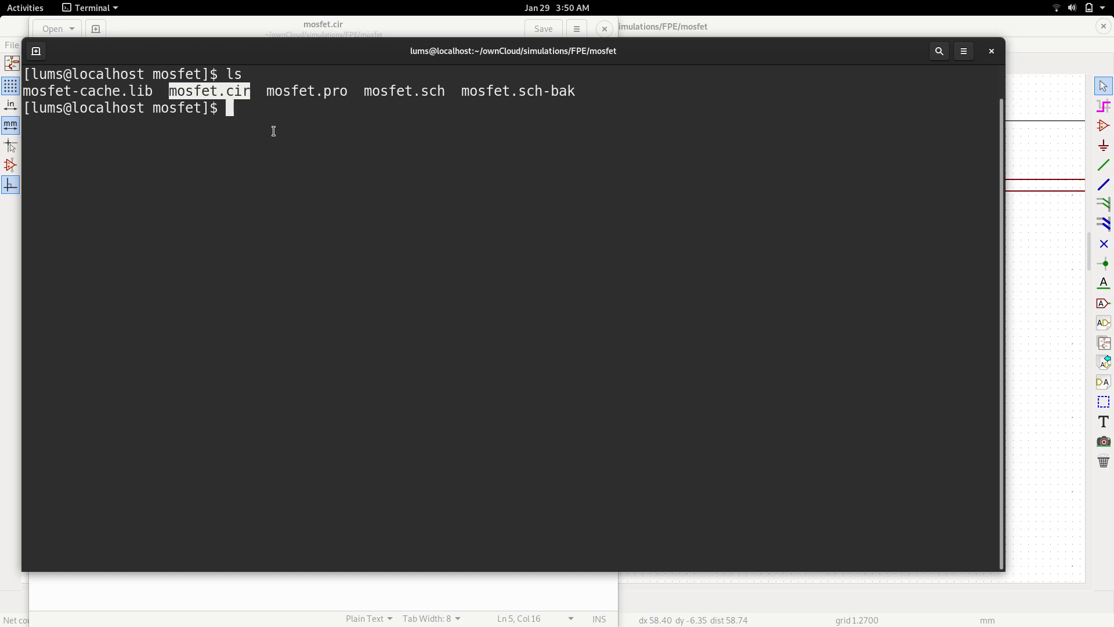
type("ngspice mosfet.")
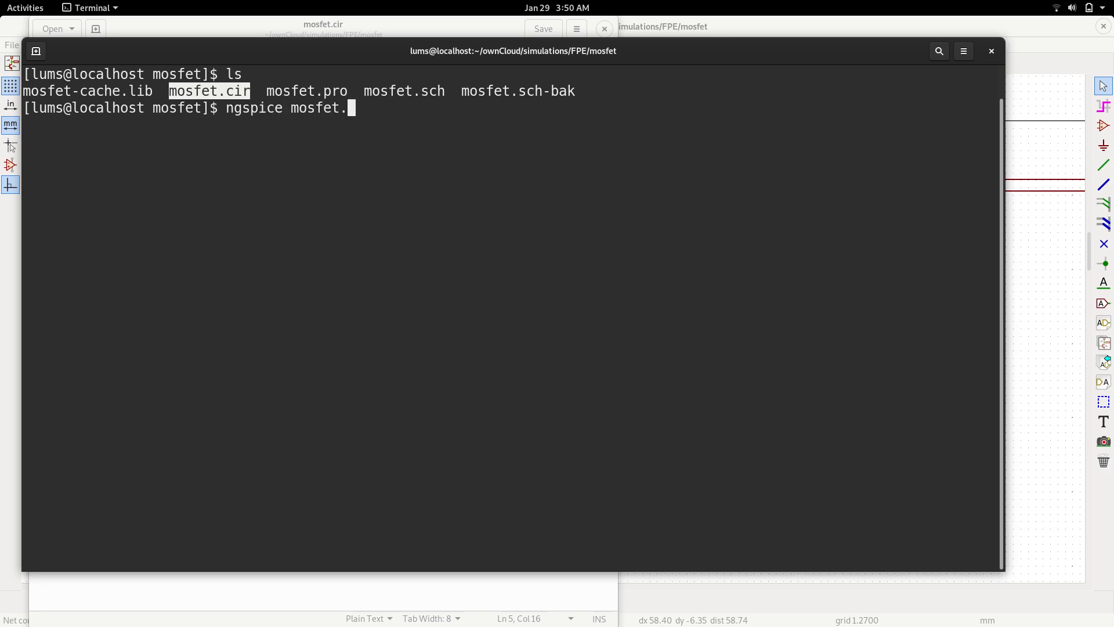
type("cir")
key("Return")
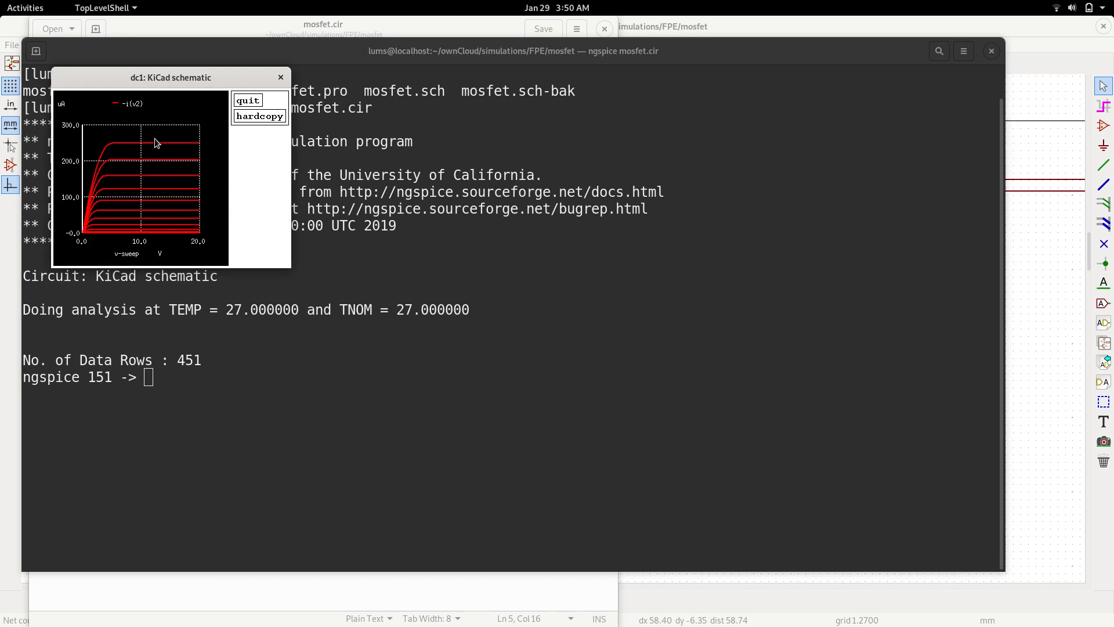
Maximize the -i(v2) plot to examine the MOSFET curves, then close it and exit ngspice
double_click(220, 76)
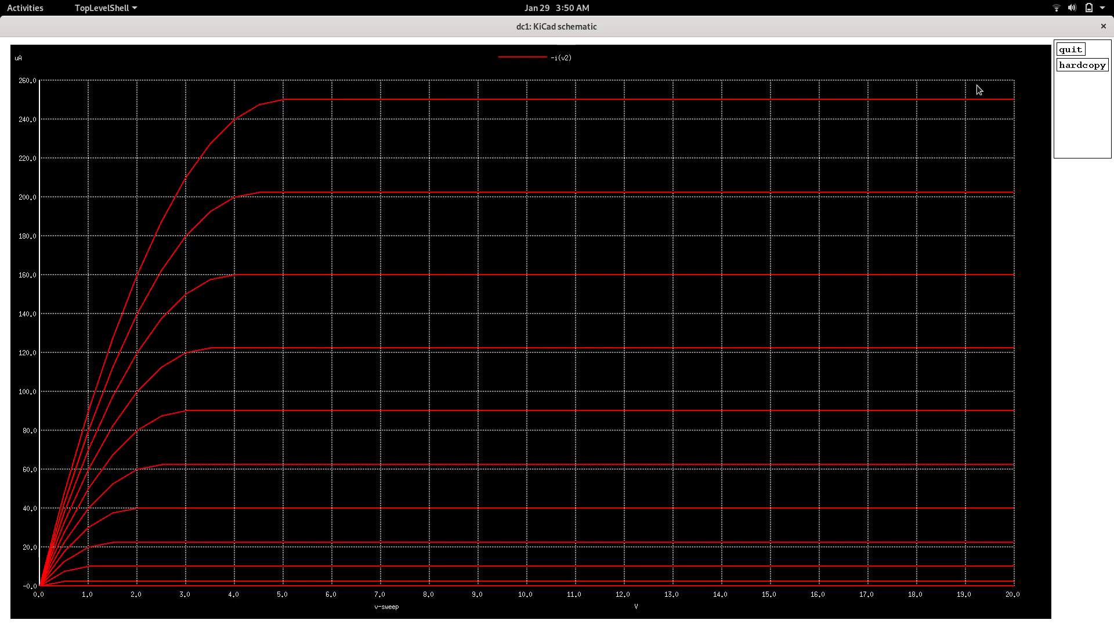
left_click(1070, 49)
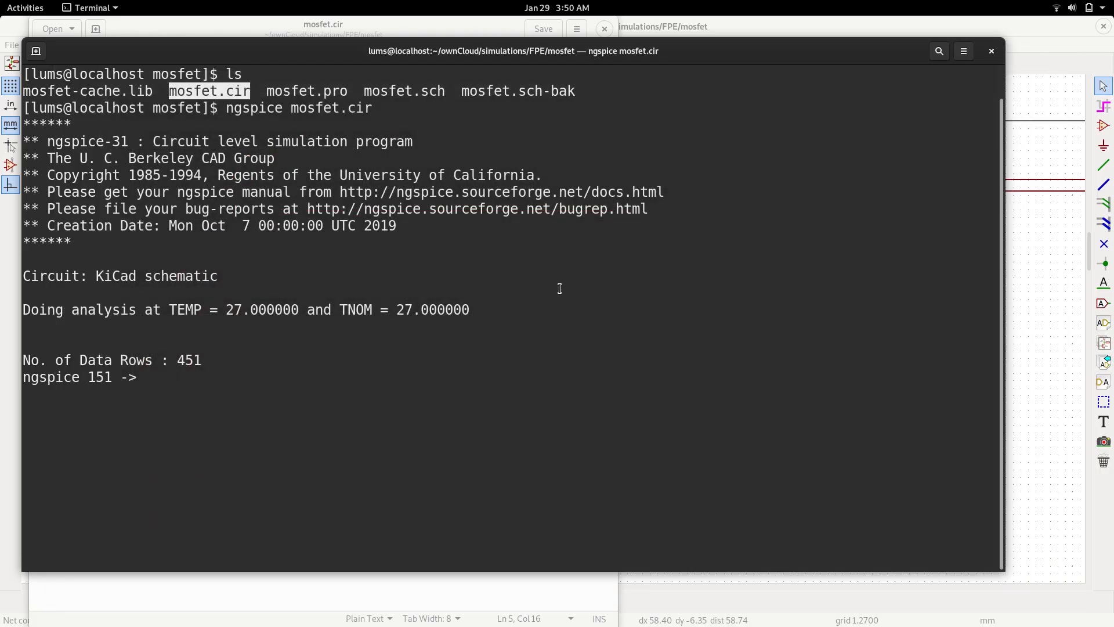
type("exit")
key("Return")
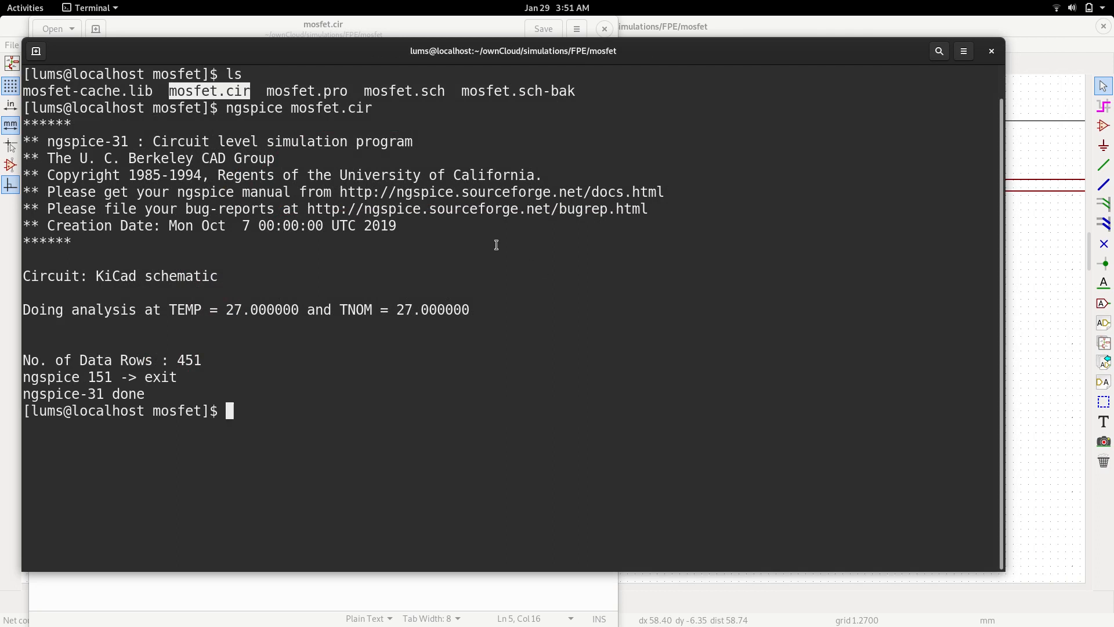
Switch to Eeschema and add the parameters L=4U W=6U AD=10P AS=10P VTO=-2 NSUB=1.0E15 UO=550 to the NMOS model directive
left_click(810, 26)
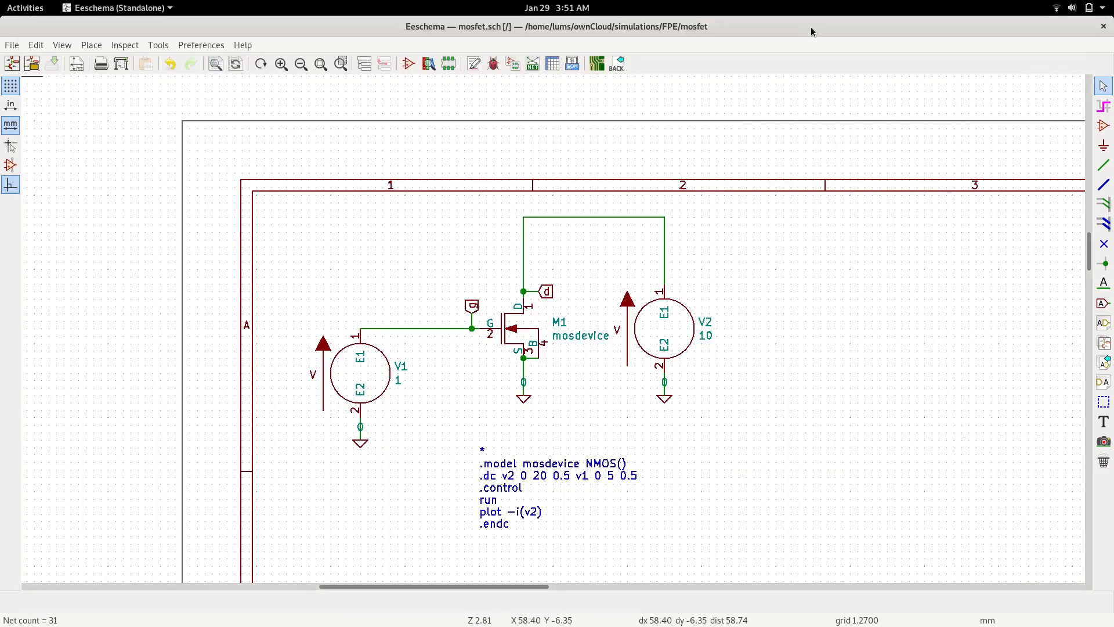
double_click(553, 468)
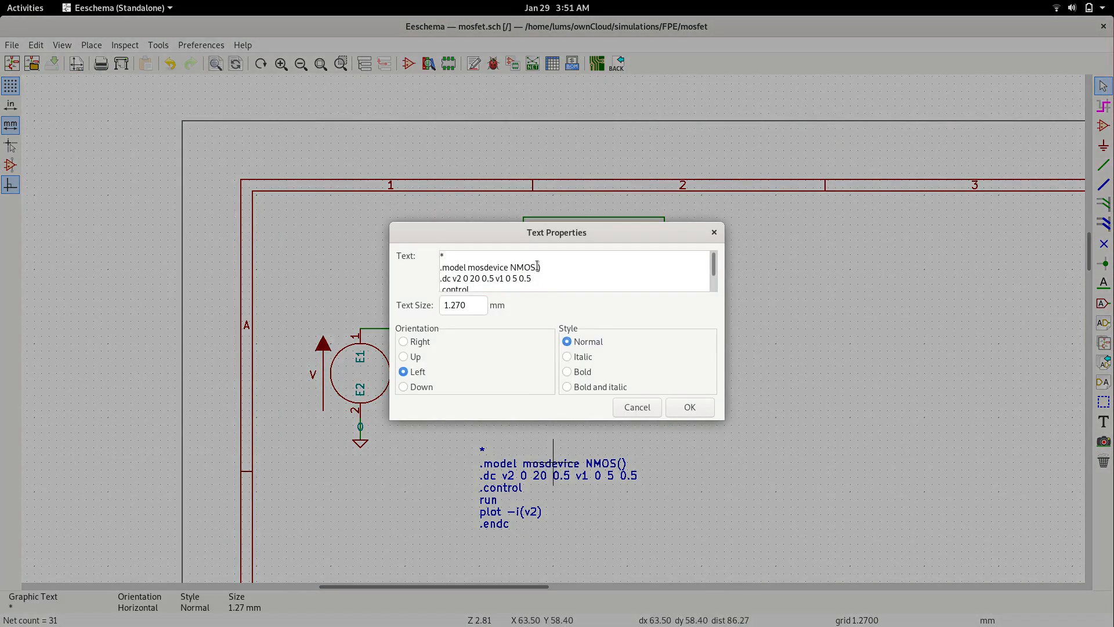
left_click(538, 267)
type("L=4U W=6U AD=10P AS=10P VTO=-2 NSUB=1.0E15 UO=550")
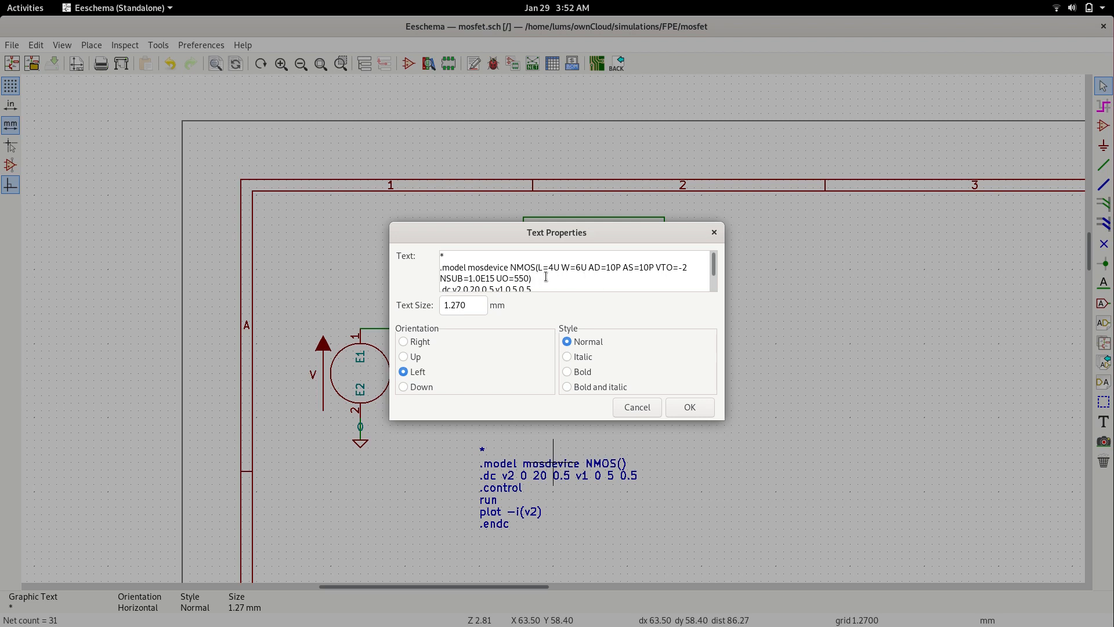
left_click_drag(542, 267, 682, 267)
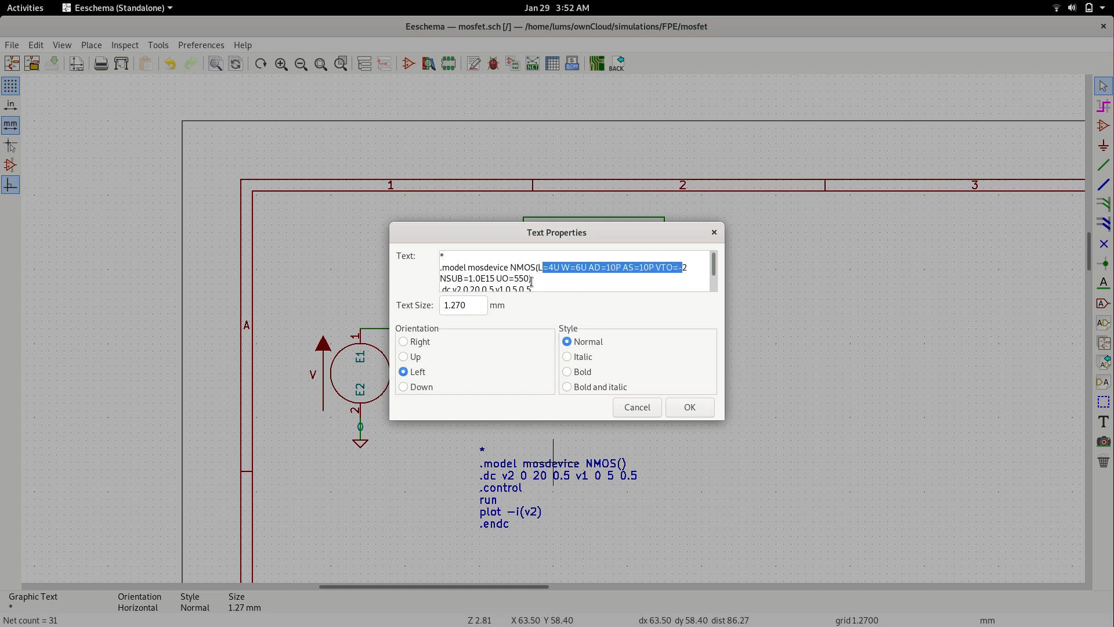
left_click_drag(447, 277, 523, 278)
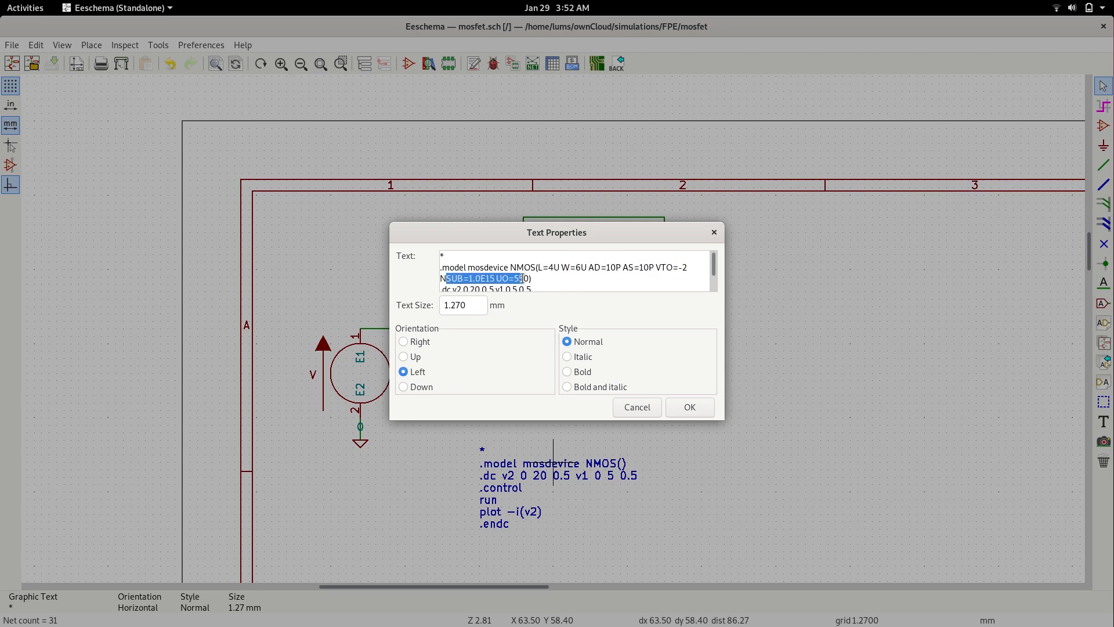
scroll(545, 266, "down", 1)
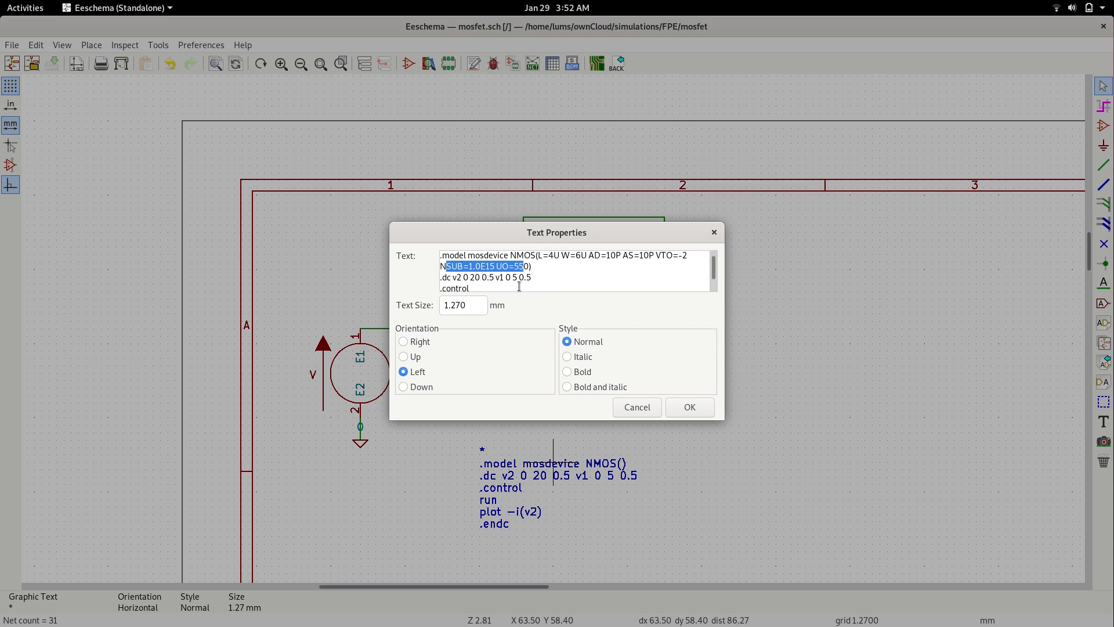
left_click(690, 407)
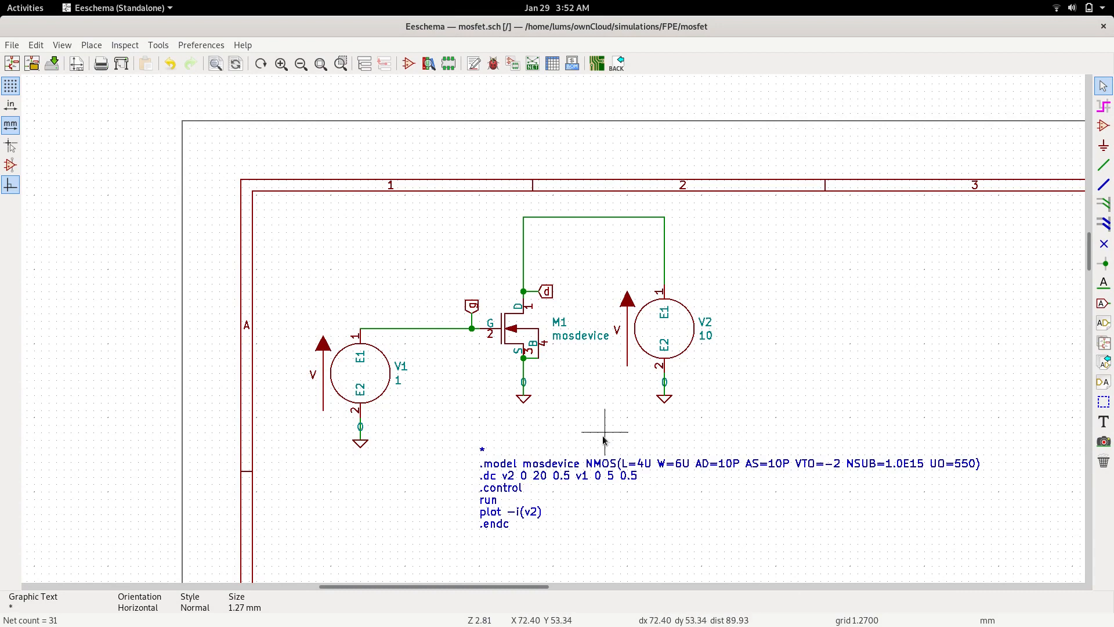
Save the schematic and generate its Spice netlist over the existing mosfet.cir in the FPE/mosfet folder
left_click(11, 45)
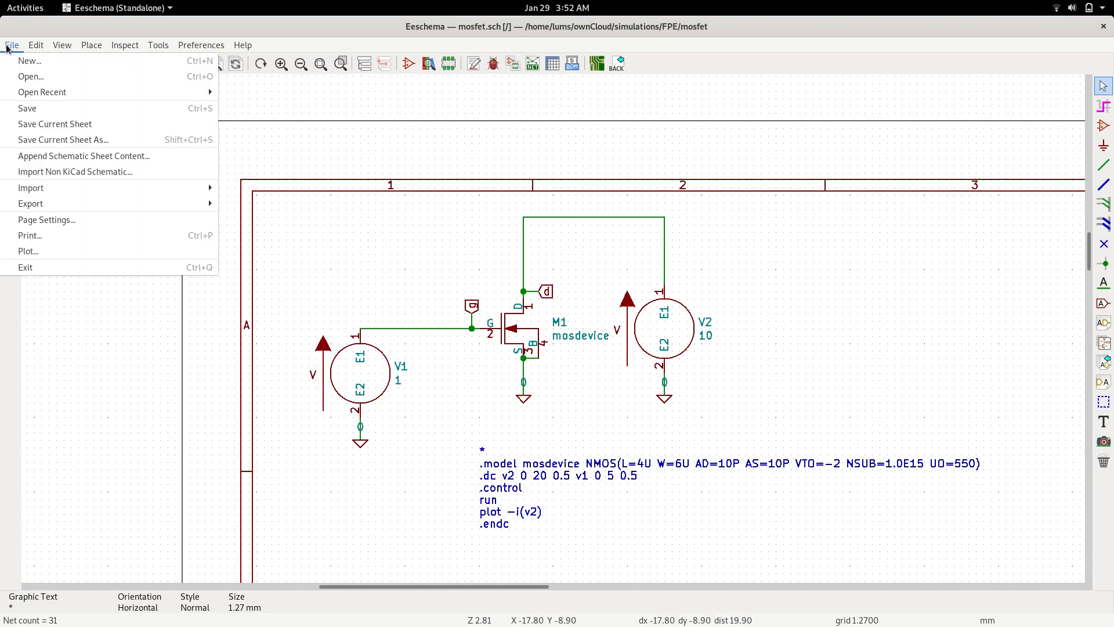
left_click(26, 109)
left_click(158, 45)
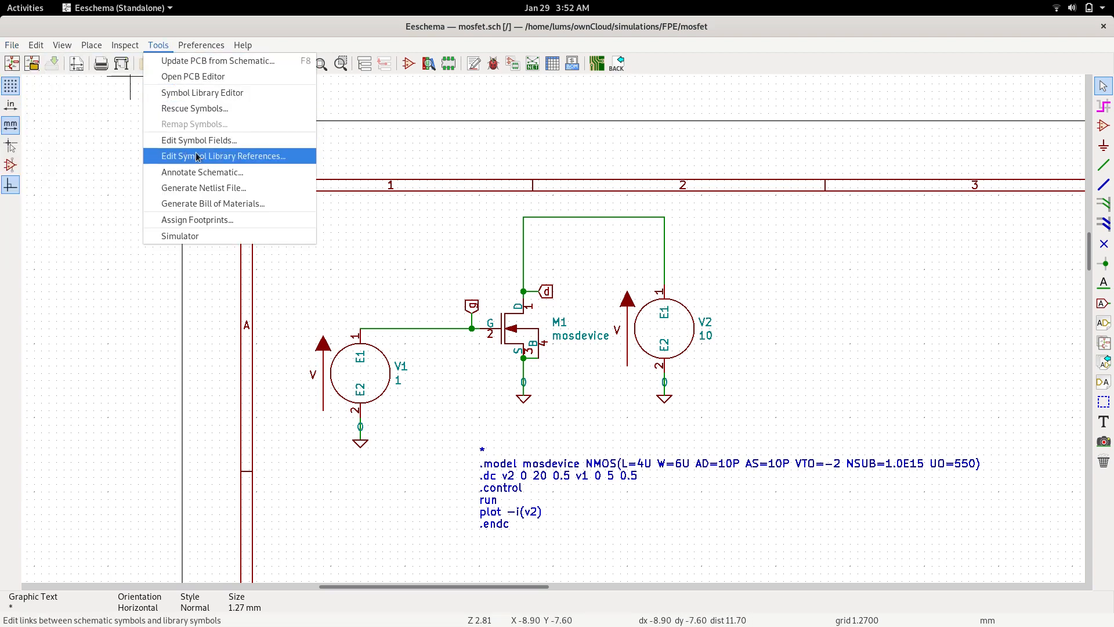
left_click(204, 187)
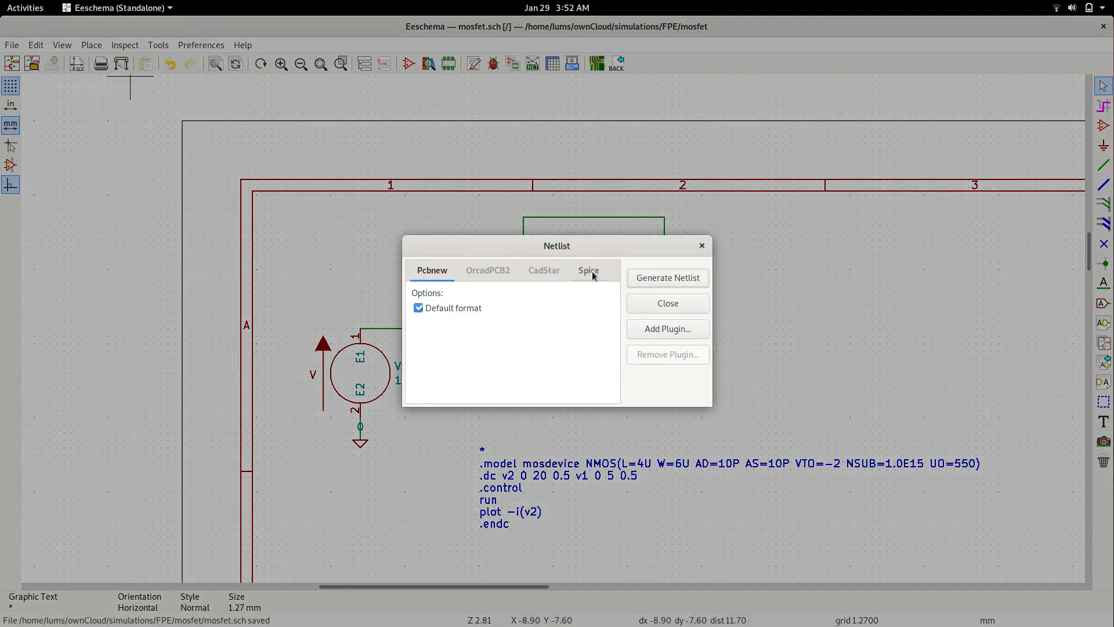
left_click(590, 271)
left_click(644, 277)
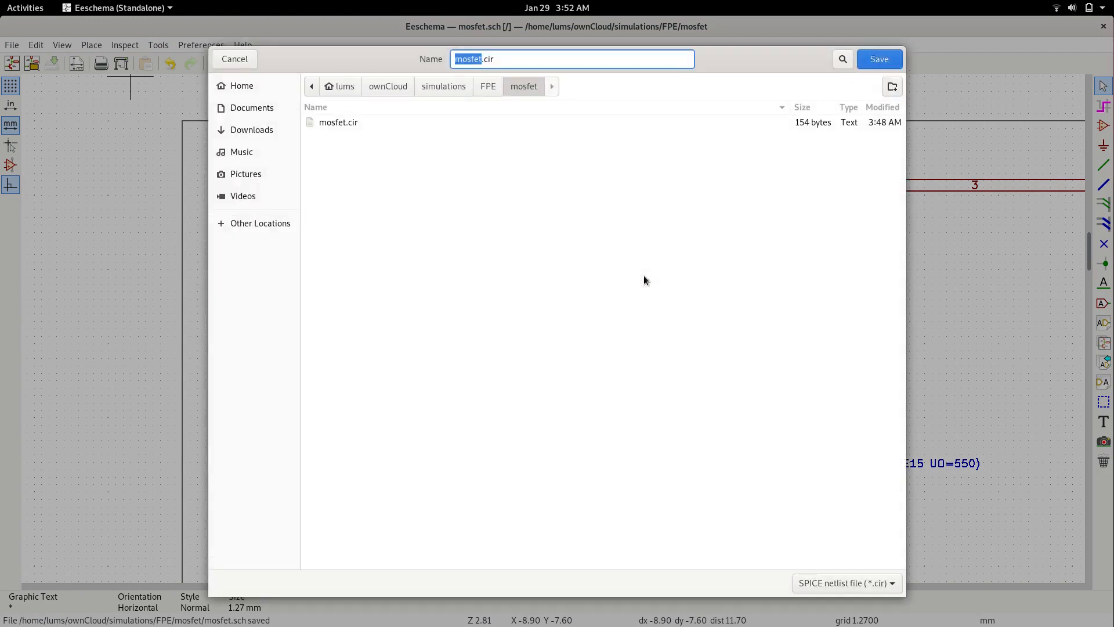
left_click(868, 58)
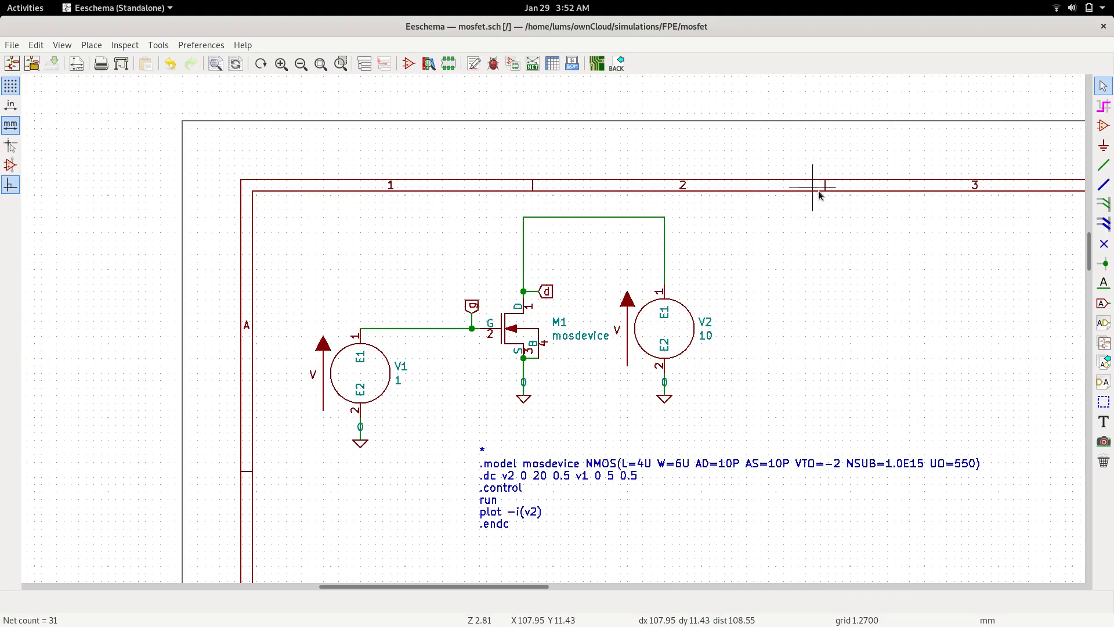
Switch to the Files window and open mosfet.cir from kicad_sim/mosfet to review its model and DC sweep lines
key("super")
left_click(653, 276)
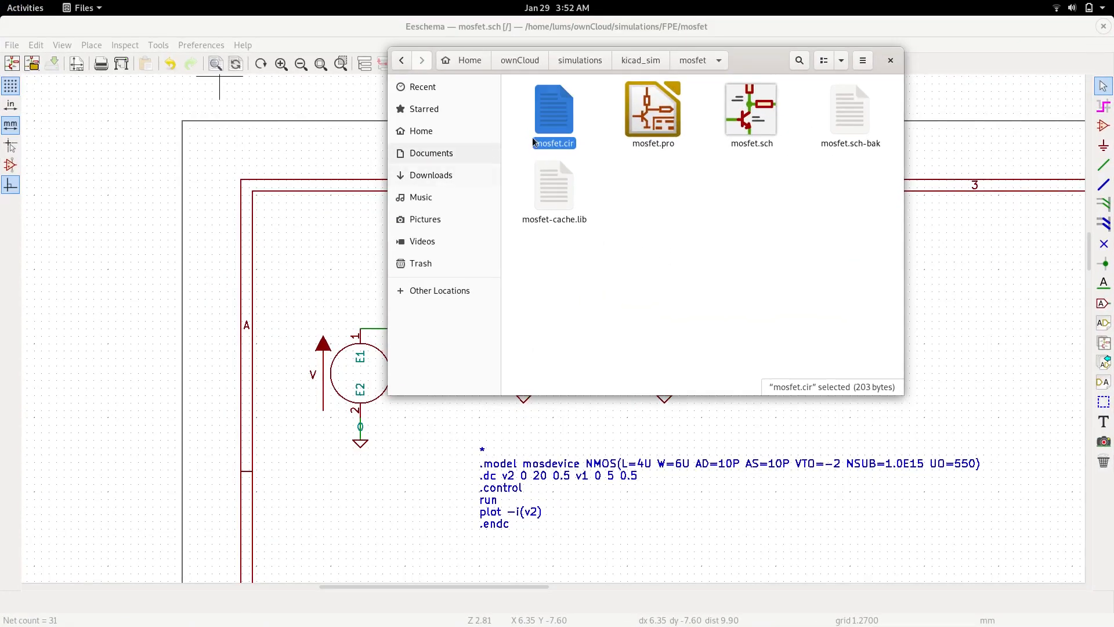
double_click(559, 120)
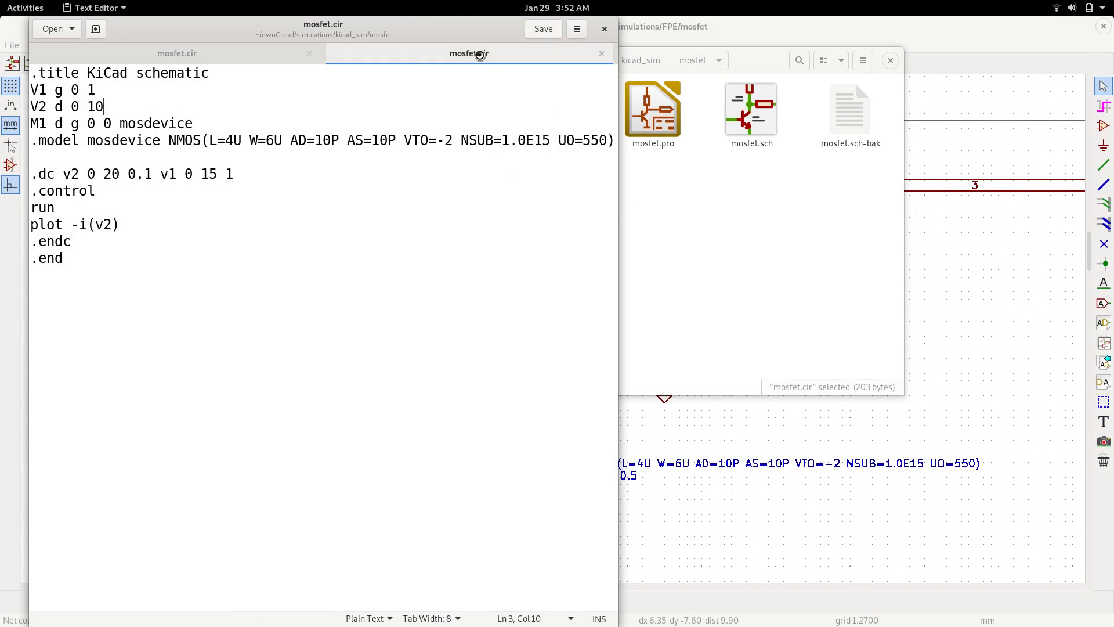
Switch to Terminal, clear the screen and run "ngspice mosfet.cir"
mouse_move(2, 1)
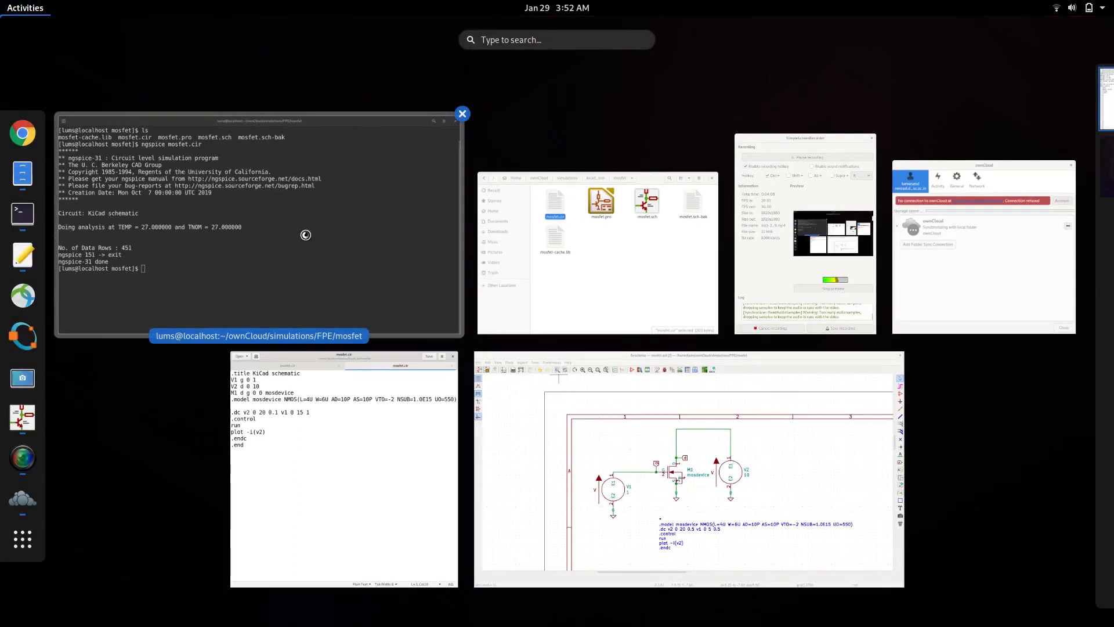
left_click(305, 236)
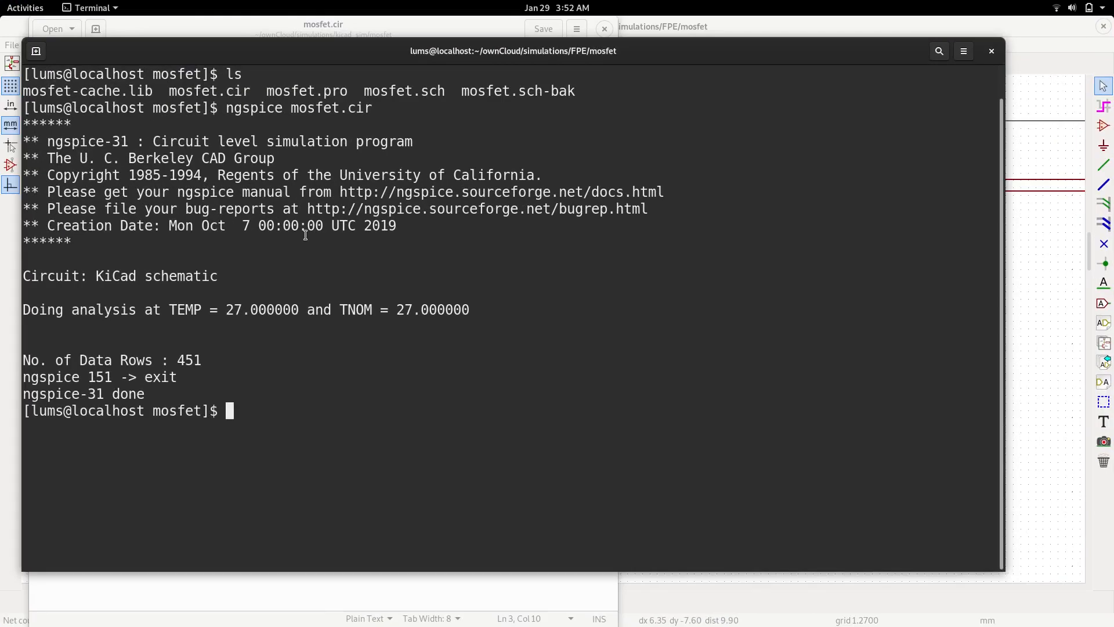
key("ctrl+l")
type("ngspice mosfet.cir")
key("Return")
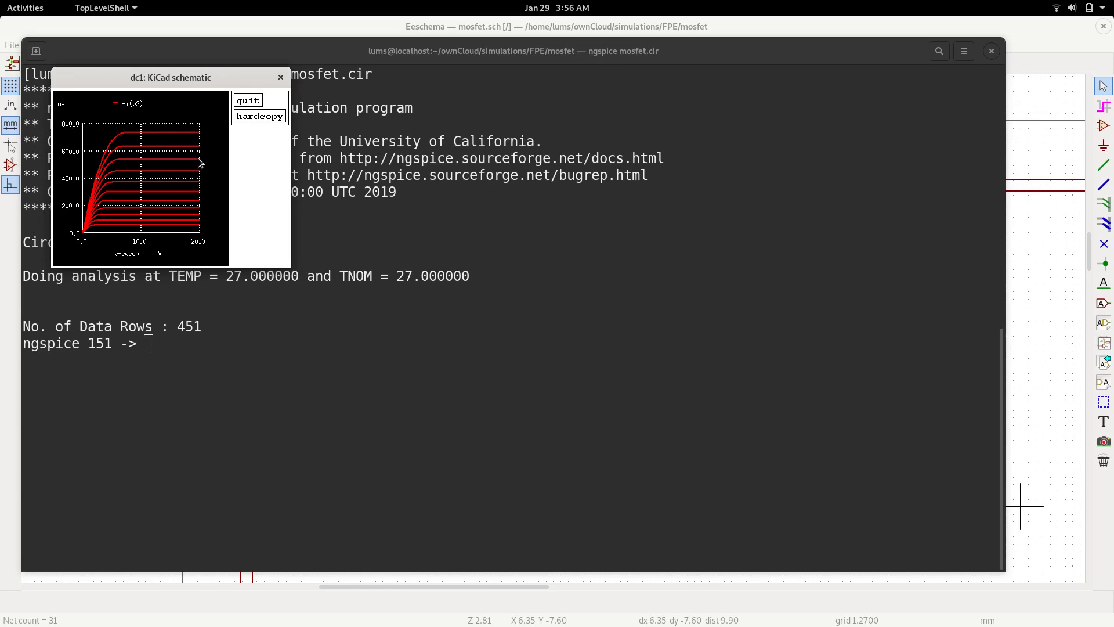
Maximize the -i(v2) plot to examine the MOSFET curves, close it and exit ngspice
double_click(229, 73)
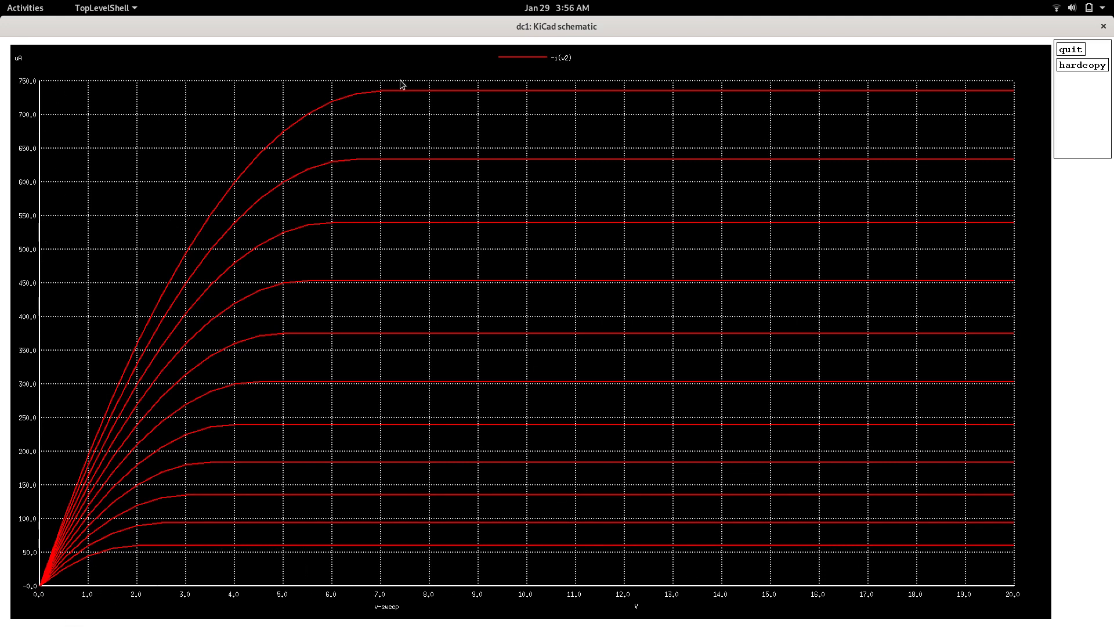
left_click(1068, 50)
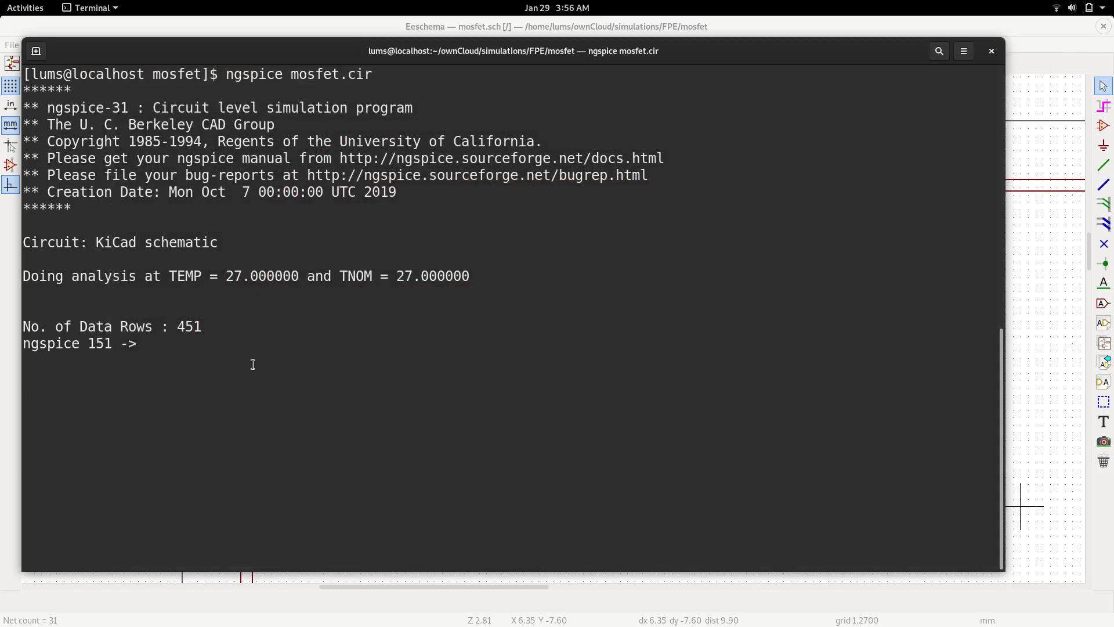
type("exit")
key("Return")
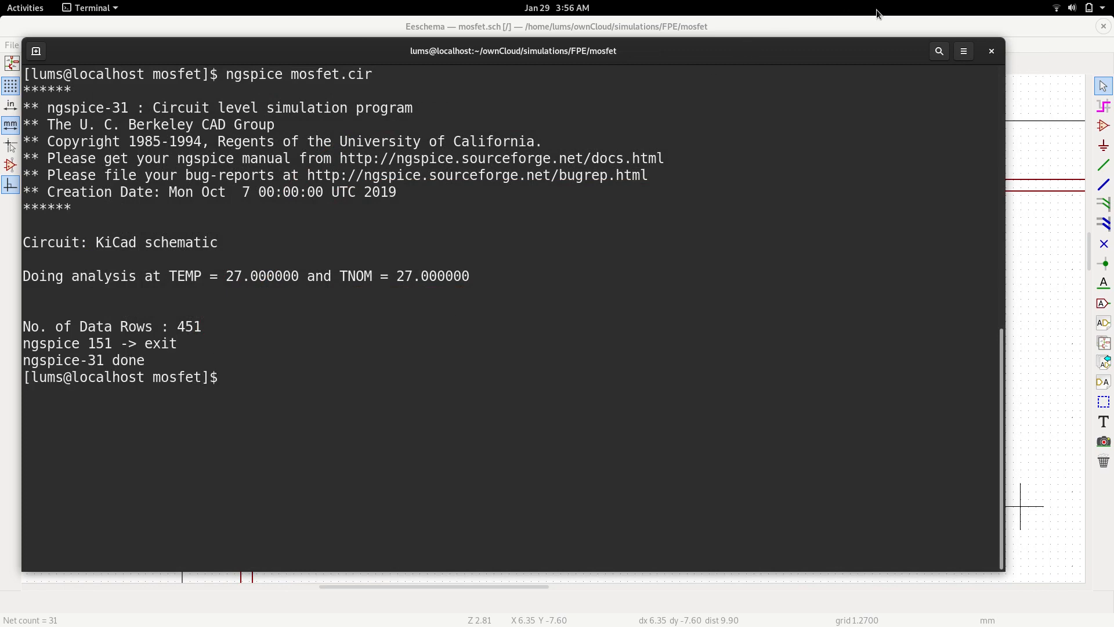
Switch to the Ngspice User's Manual in Document Viewer and look through its contents for the power MOSFET model section
left_click(882, 23)
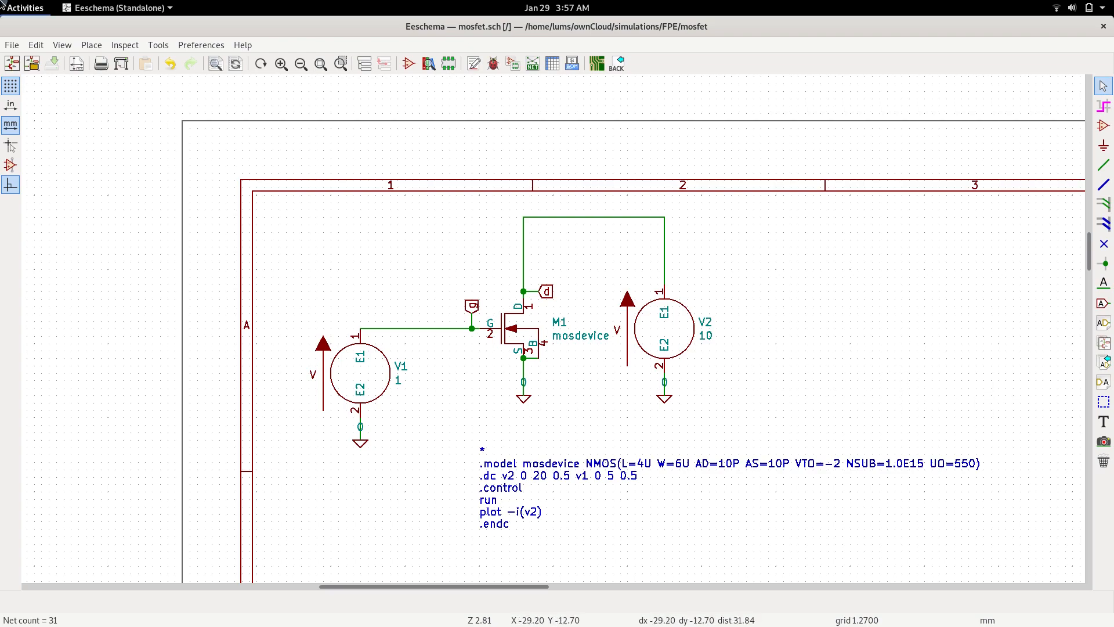
key("super")
left_click(725, 461)
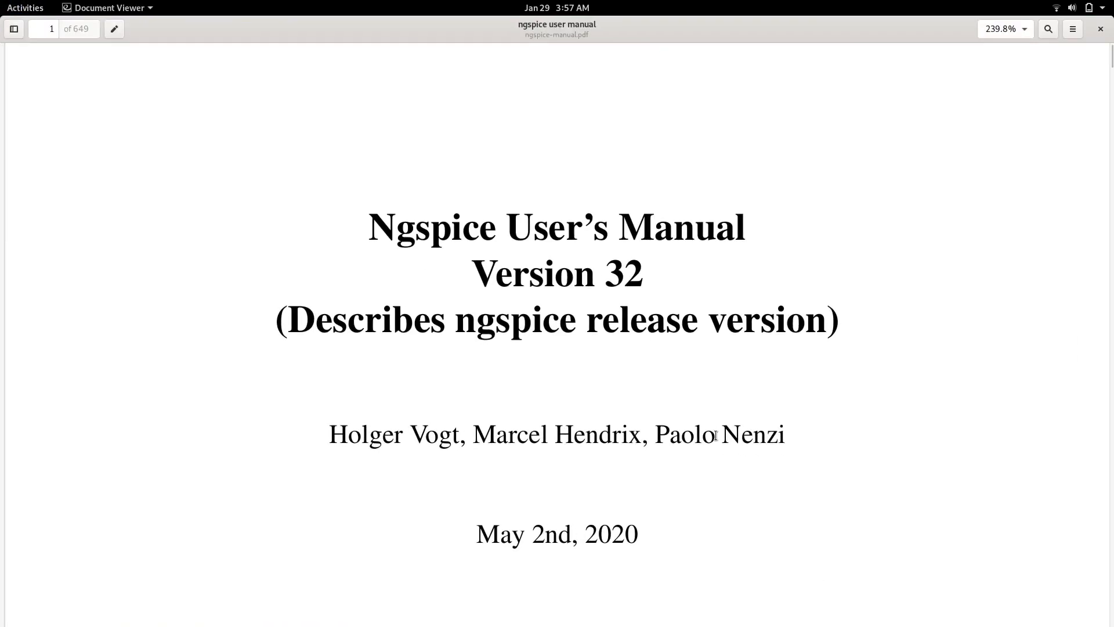
scroll(701, 453, "down", 5)
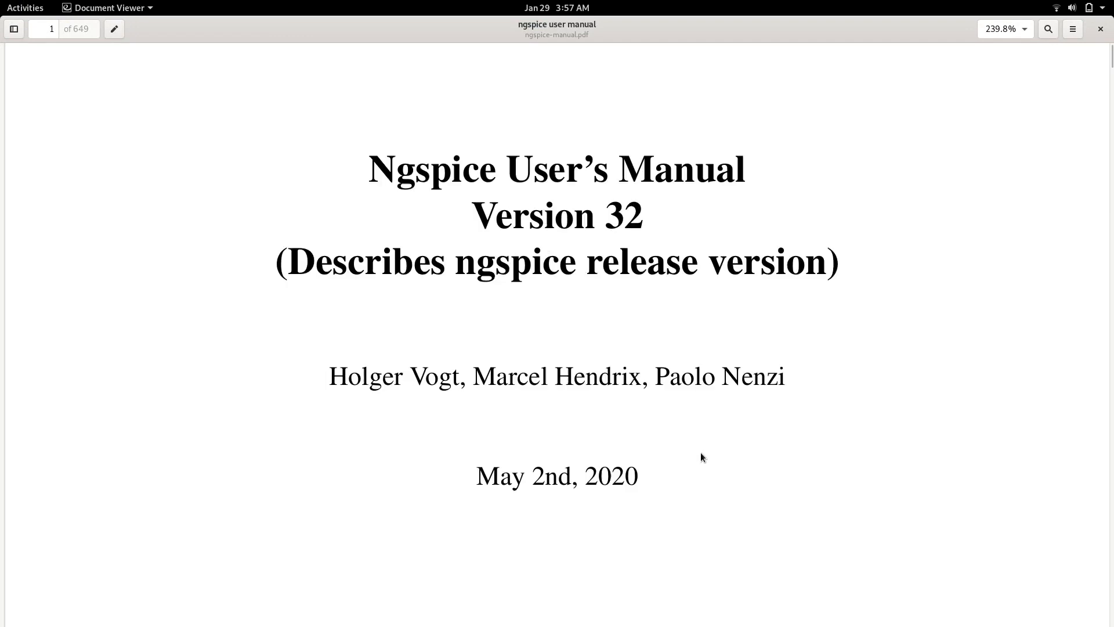
scroll(632, 336, "up", 4)
scroll(670, 314, "down", 20)
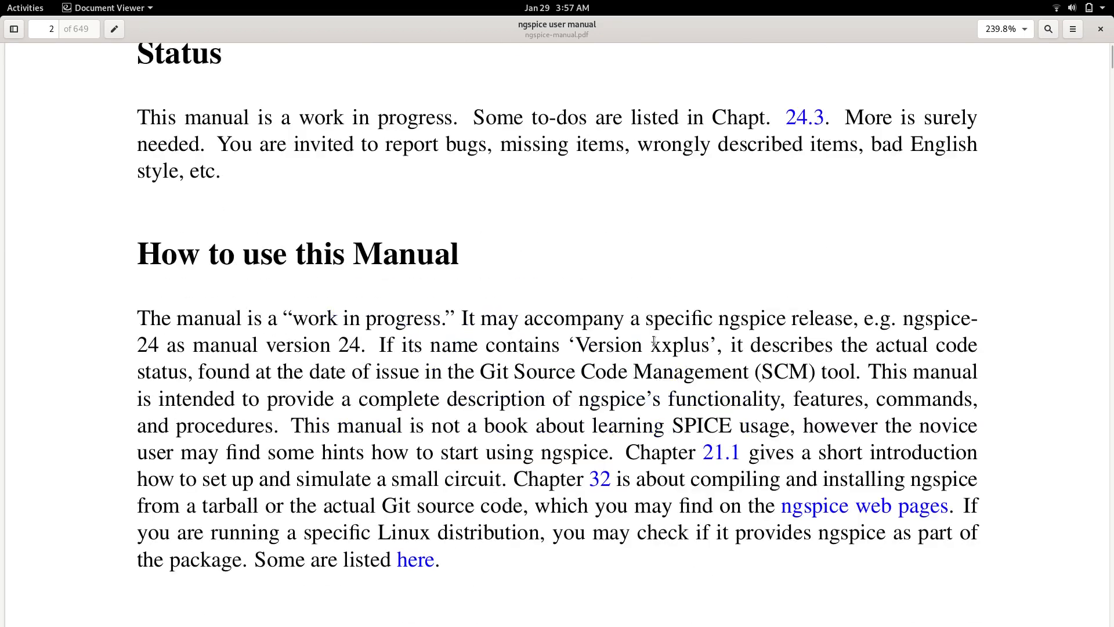
scroll(655, 345, "down", 10)
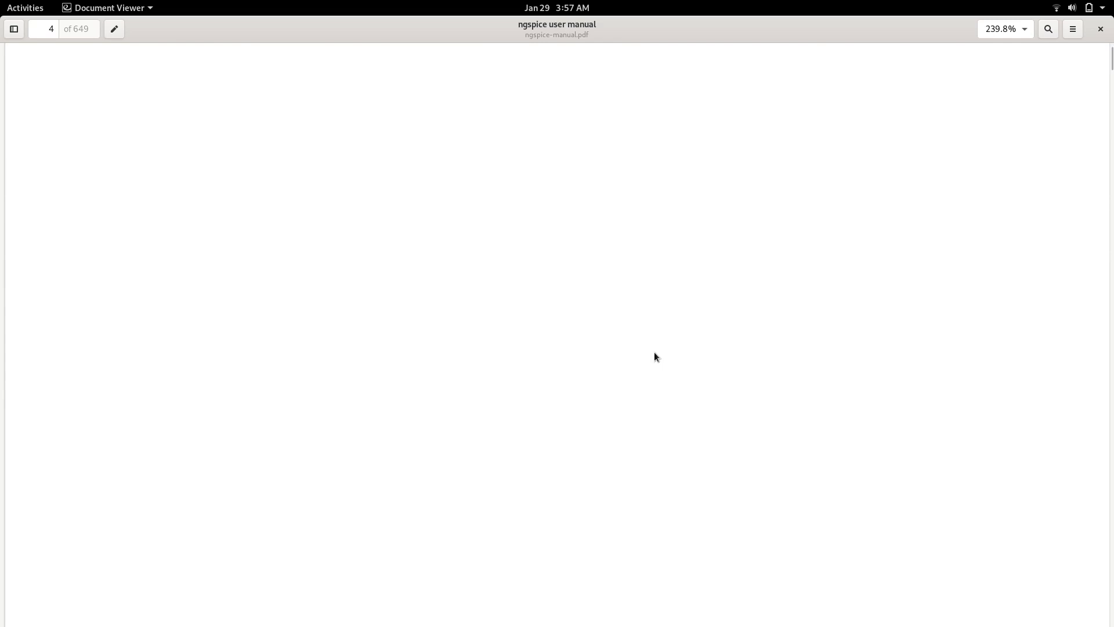
scroll(654, 358, "down", 15)
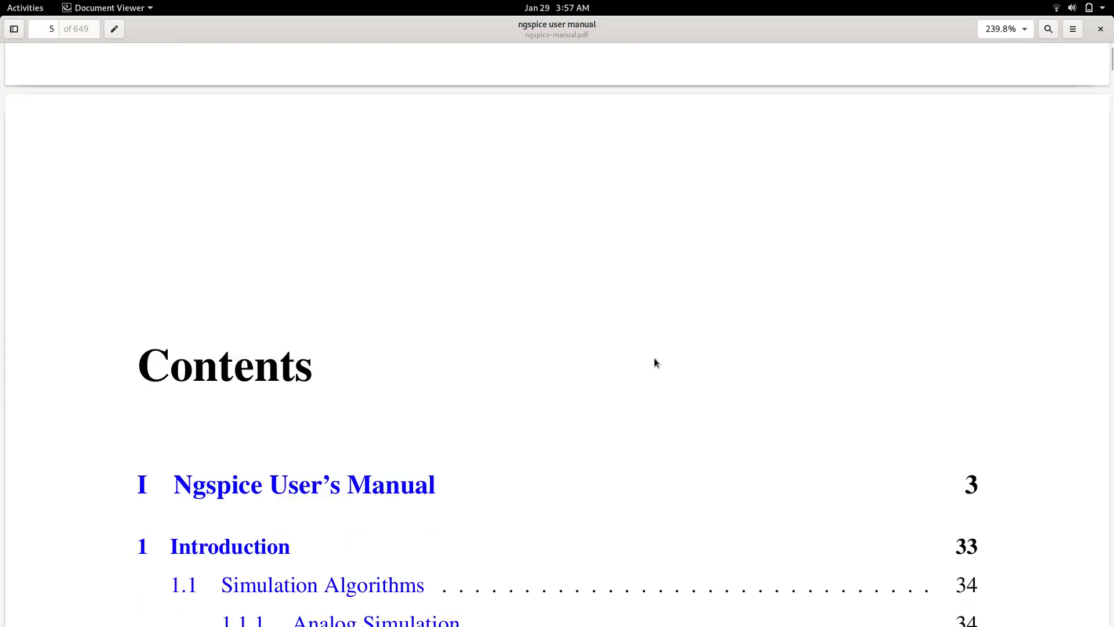
scroll(471, 344, "down", 3)
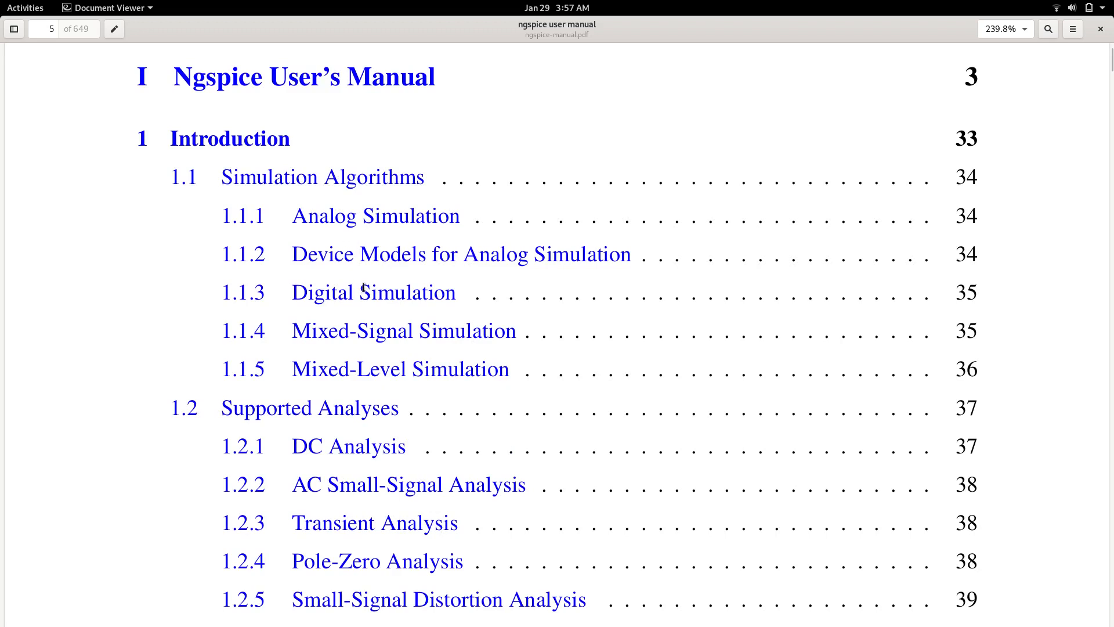
scroll(363, 287, "down", 4)
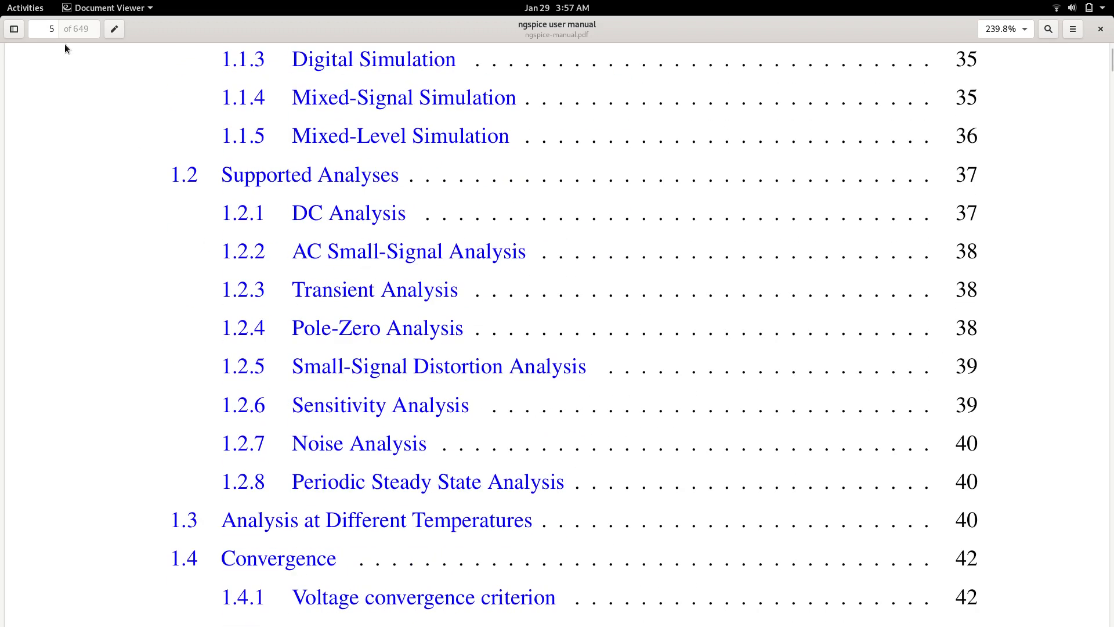
scroll(486, 319, "down", 10)
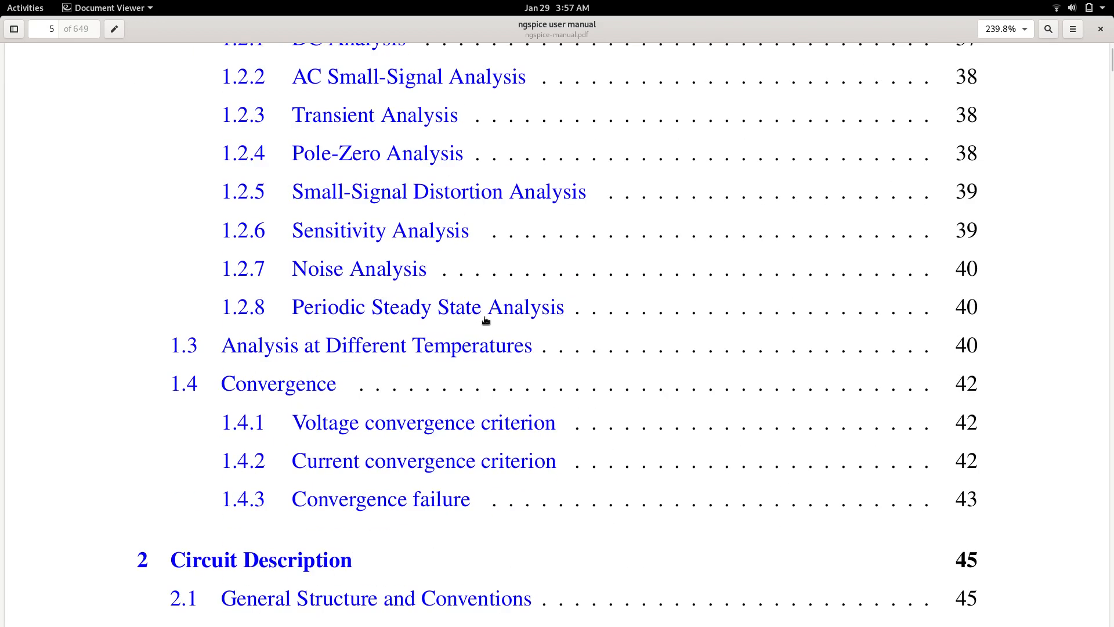
scroll(483, 322, "down", 4)
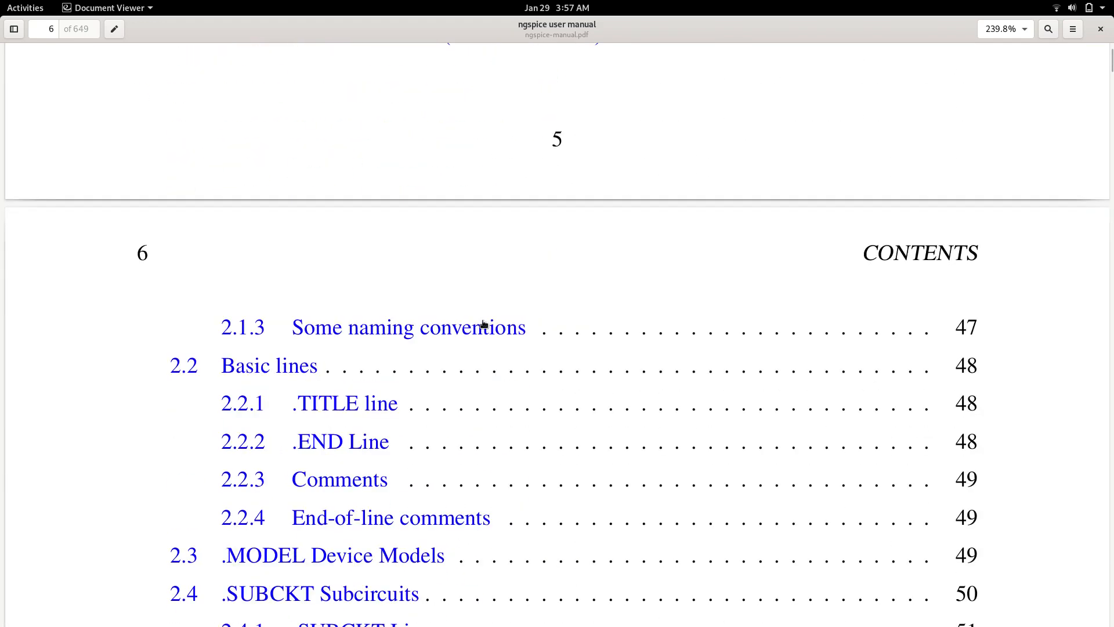
scroll(484, 323, "down", 4)
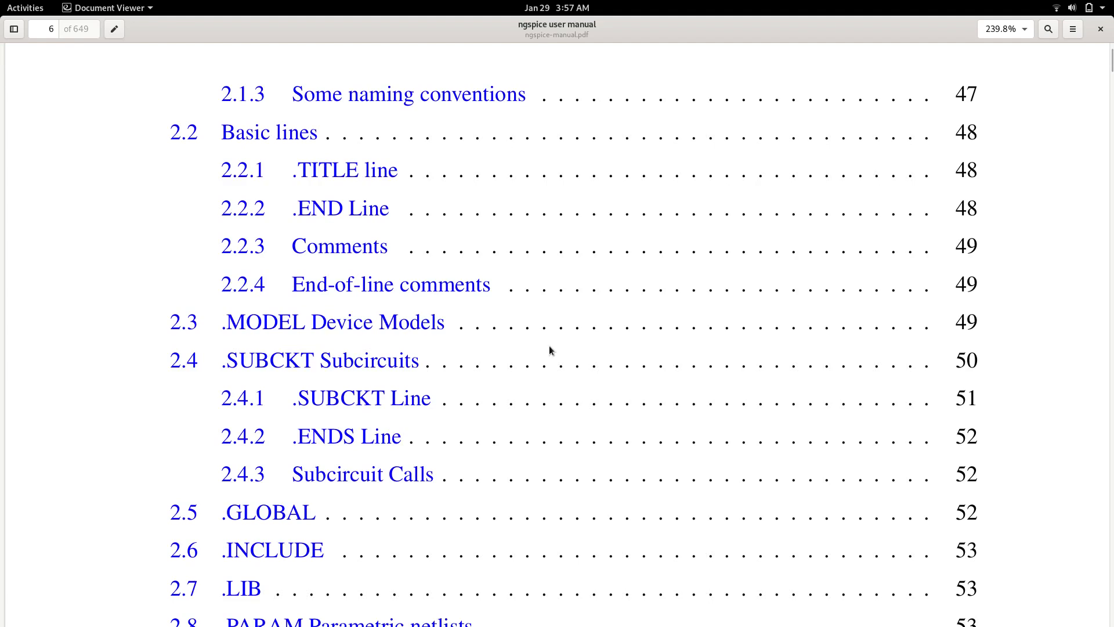
scroll(549, 350, "down", 20)
scroll(549, 349, "down", 15)
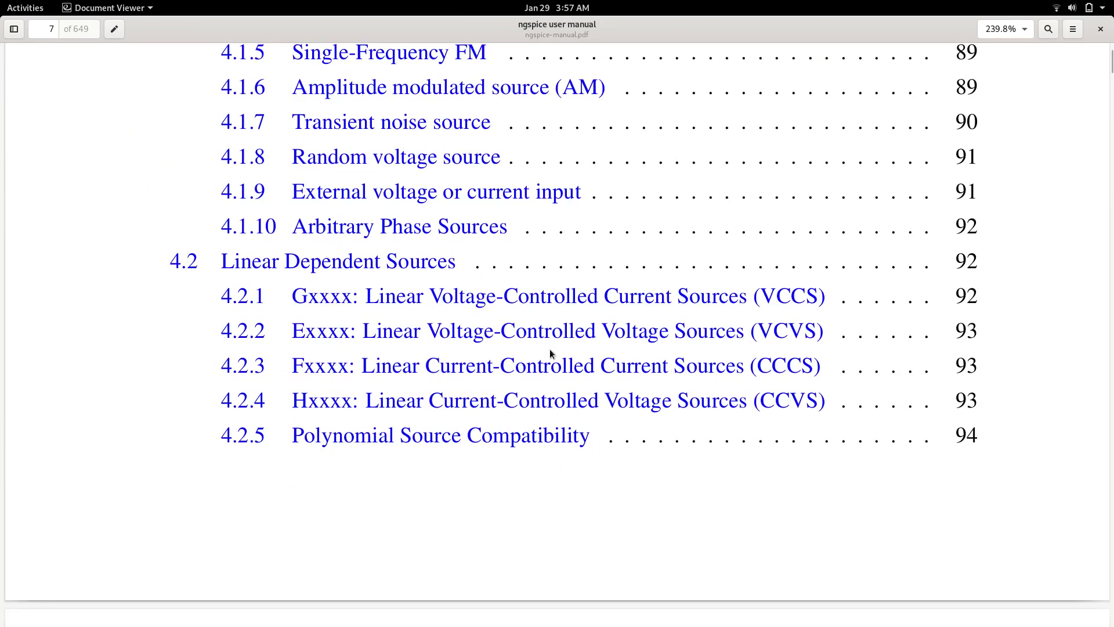
scroll(550, 352, "down", 13)
scroll(598, 423, "down", 14)
scroll(600, 436, "down", 17)
scroll(600, 435, "down", 20)
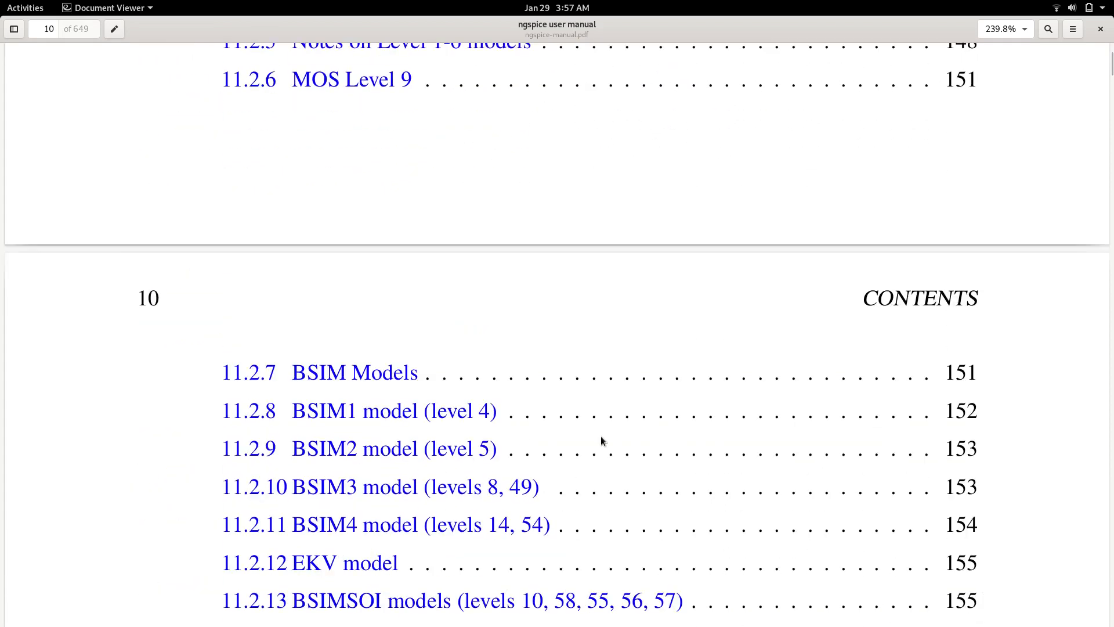
scroll(601, 436, "down", 4)
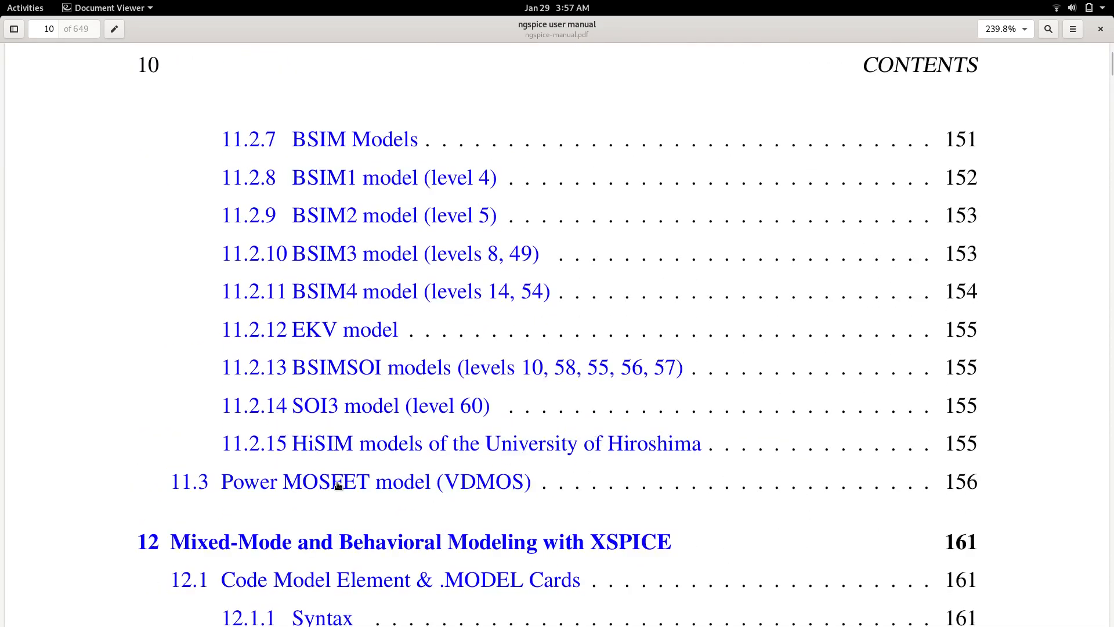
Open section 11.3 Power MOSFET model (VDMOS) from the contents and read its description and thermal network figure
left_click_drag(986, 482, 943, 483)
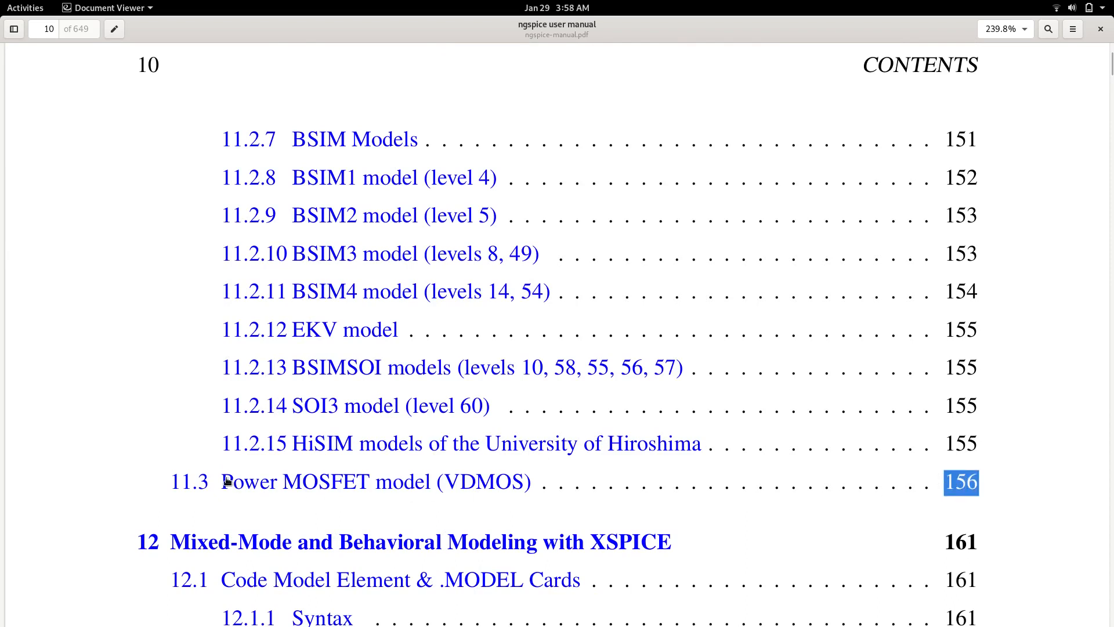
left_click_drag(221, 487, 444, 490)
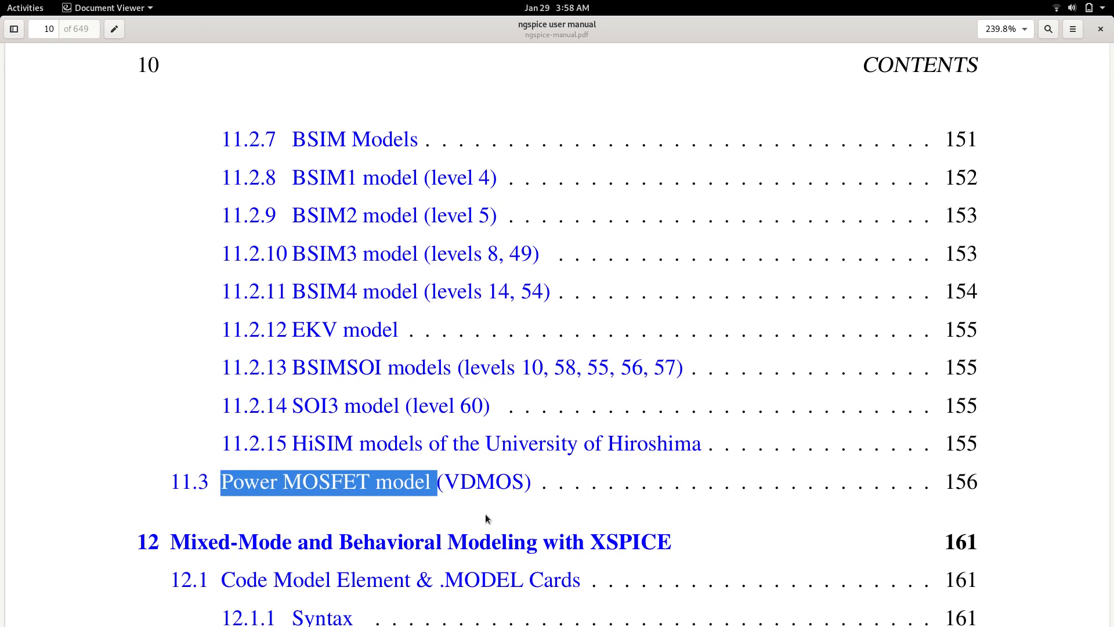
left_click(484, 482)
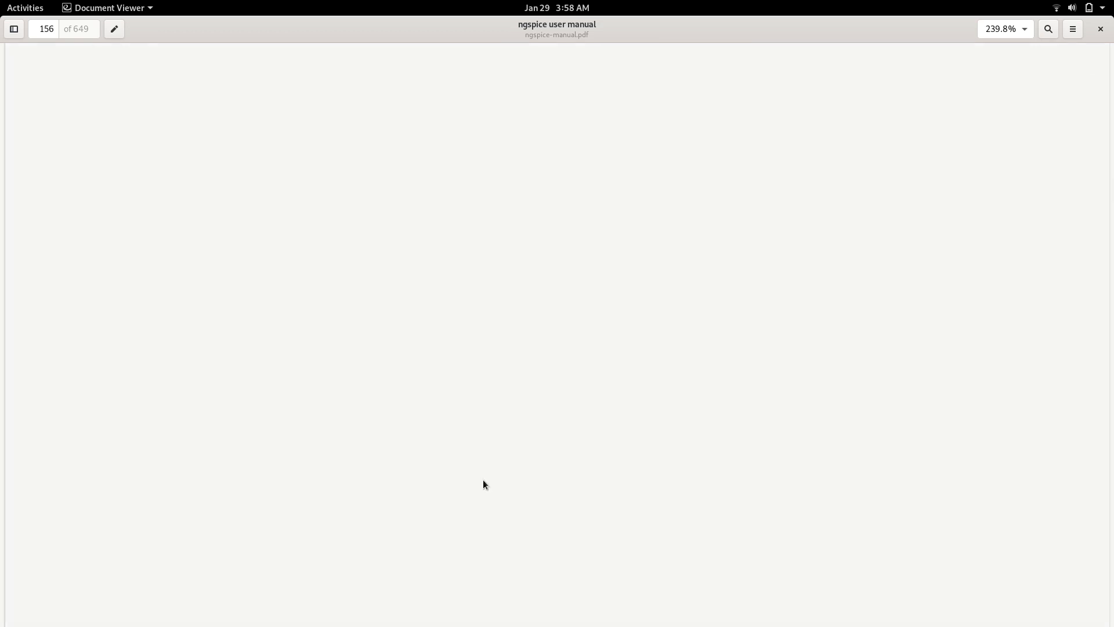
scroll(486, 246, "up", 2)
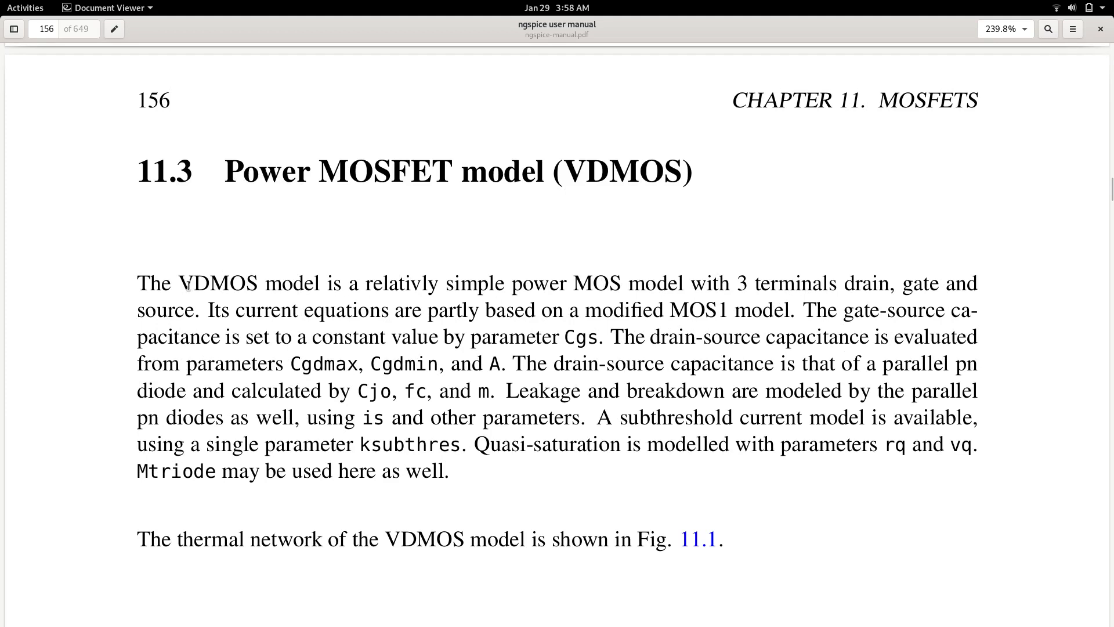
left_click_drag(184, 283, 621, 284)
scroll(629, 317, "down", 5)
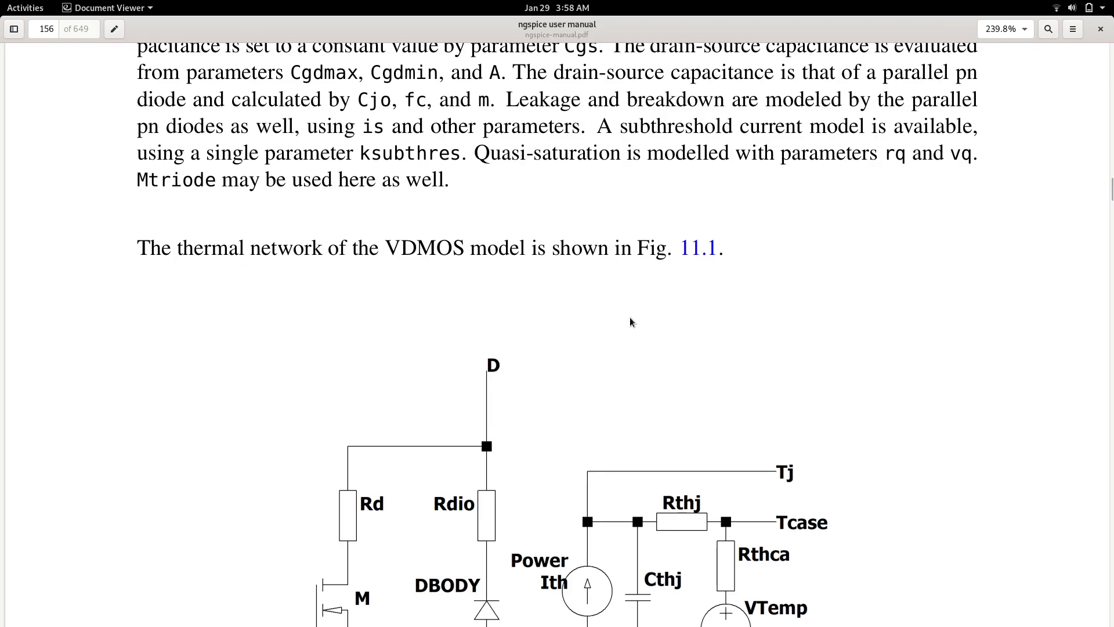
scroll(470, 286, "down", 4)
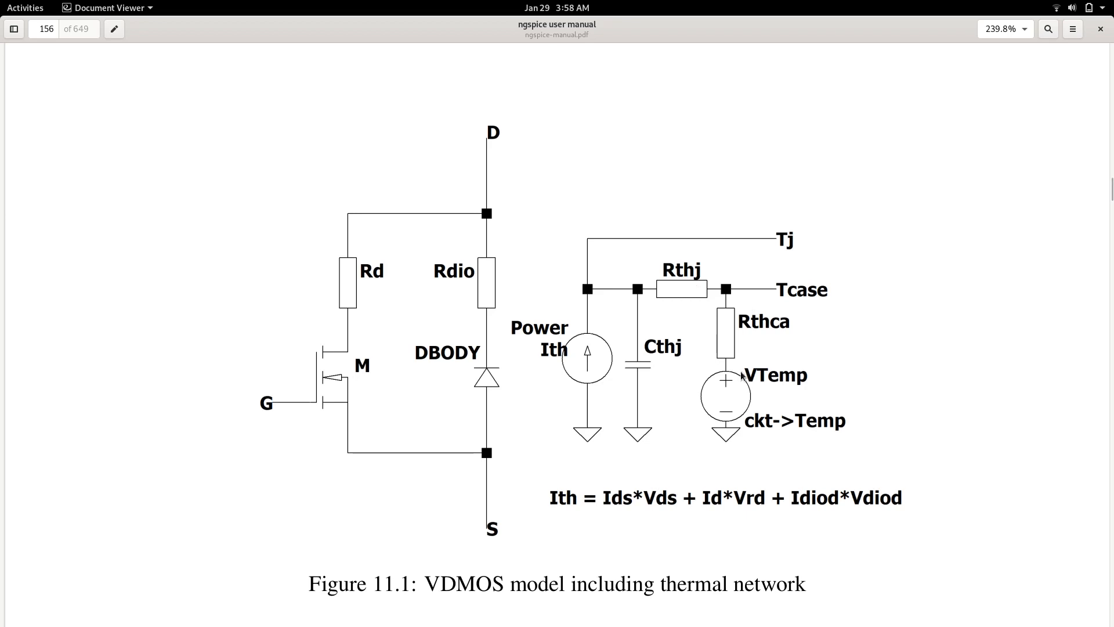
Find the VDMOS example on page 157 and select the full IXTH48P20P .MODEL definition
scroll(735, 376, "down", 8)
scroll(735, 374, "down", 10)
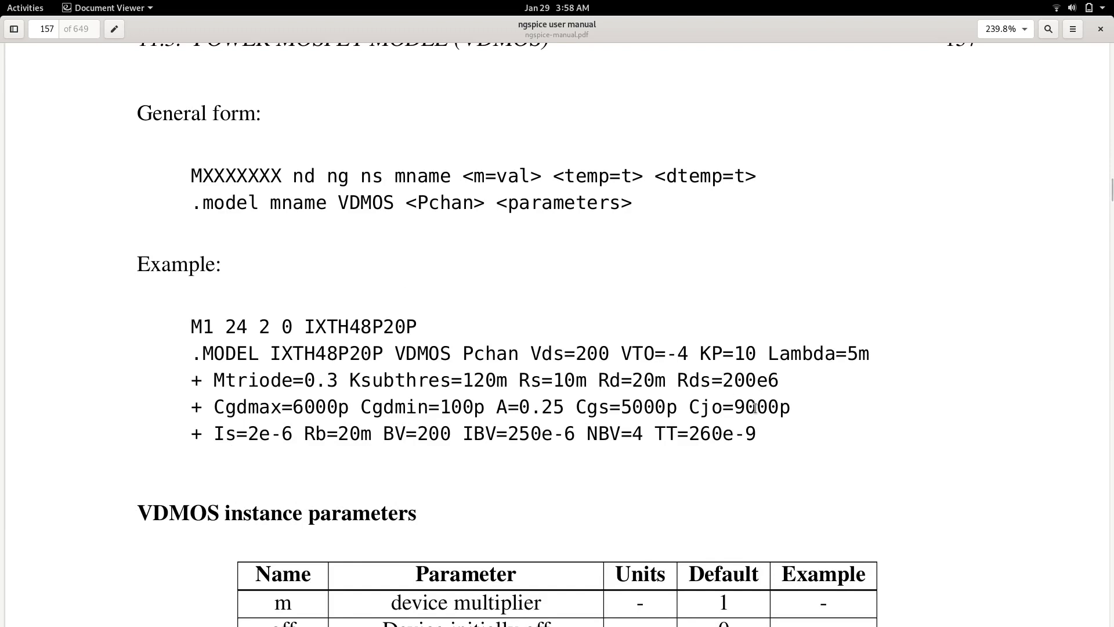
left_click_drag(756, 433, 191, 360)
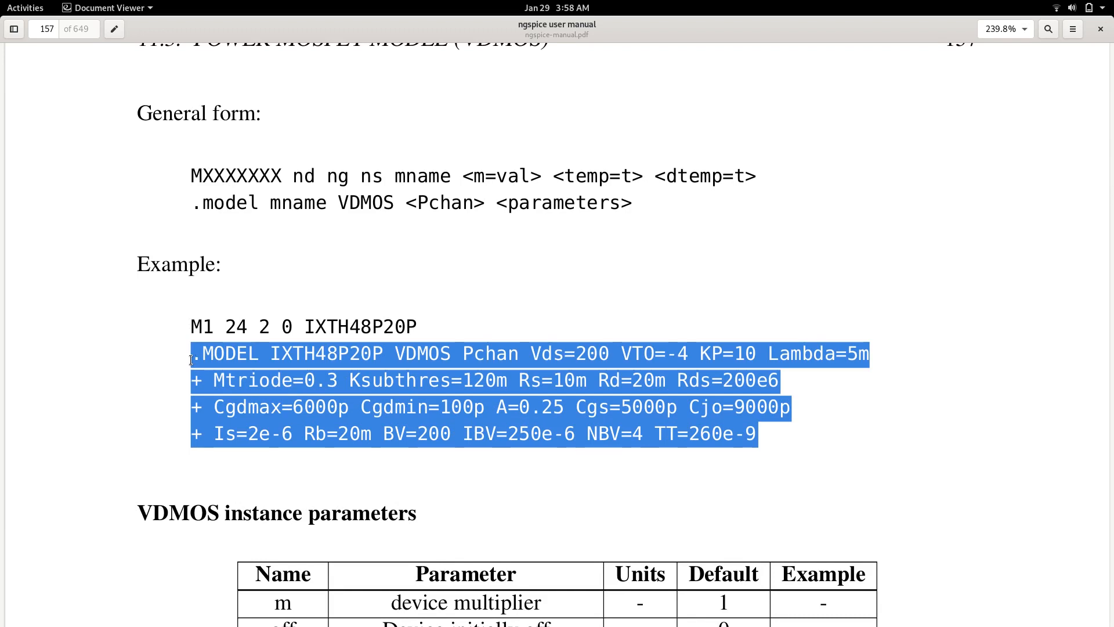
Examine the Pchan keyword, the VTO value and the three device nodes in the IXTH48P20P example
left_click_drag(470, 356, 463, 351)
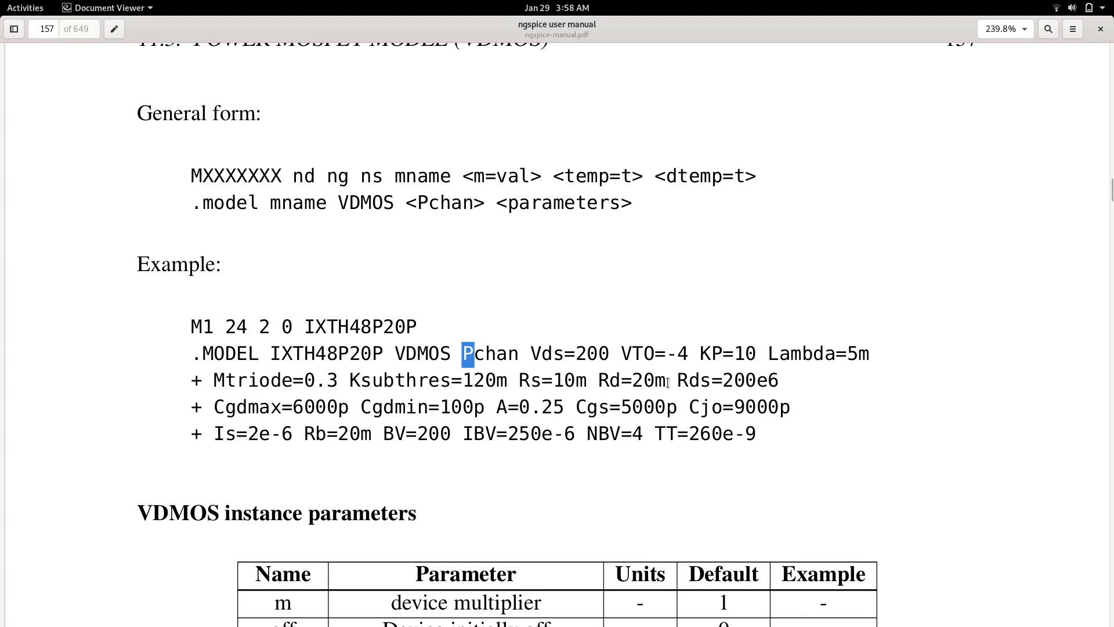
left_click(673, 354)
left_click_drag(673, 353, 685, 353)
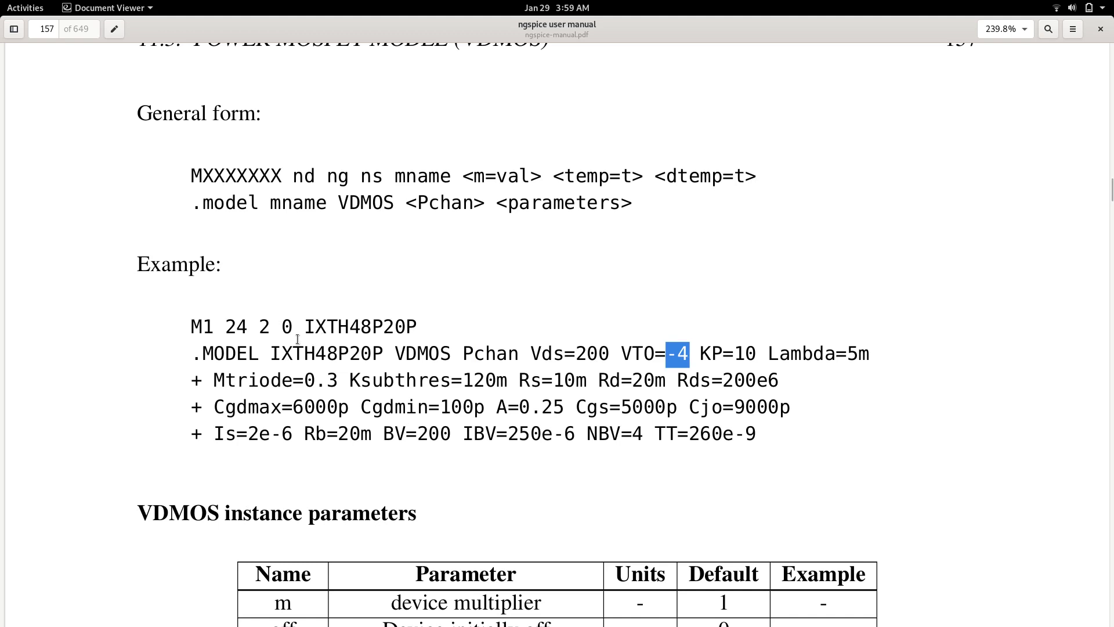
left_click_drag(225, 329, 288, 327)
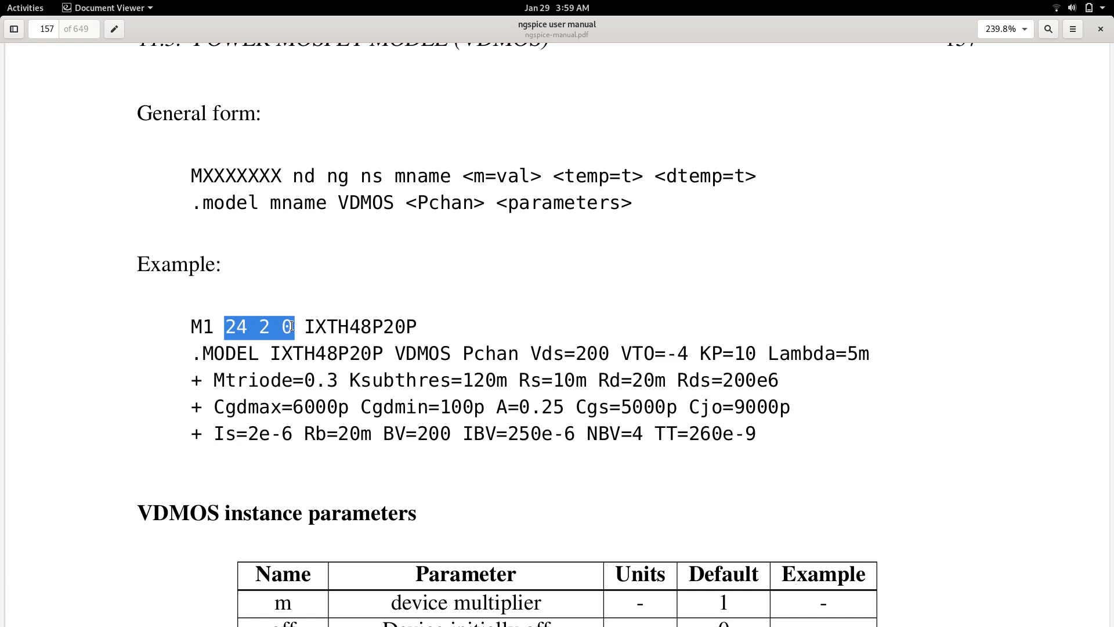
left_click(301, 342)
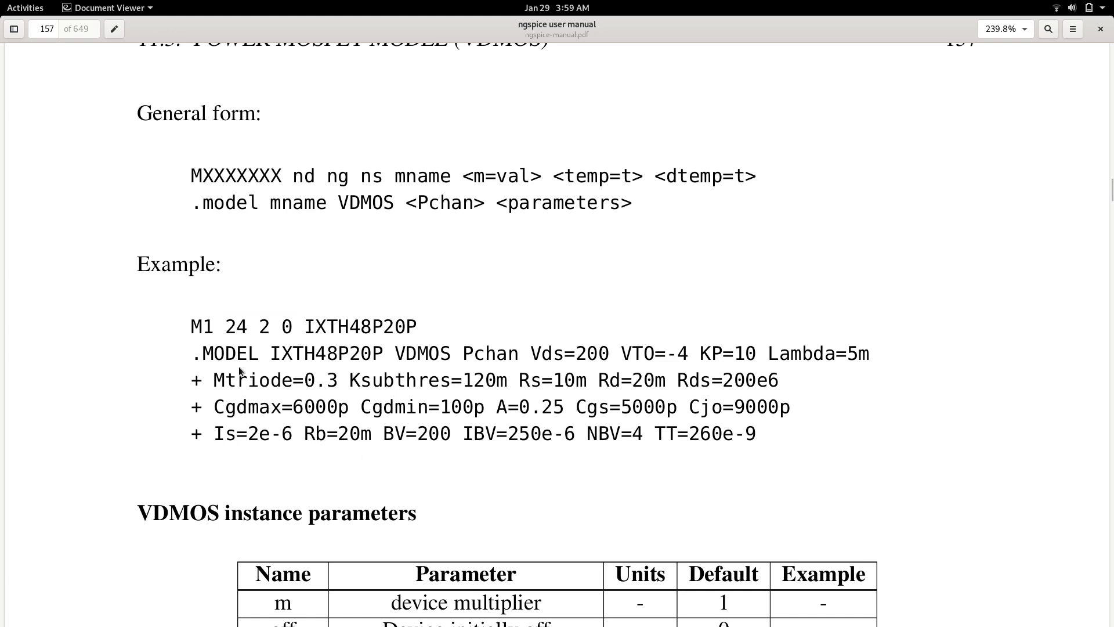
Copy the IXTH48P20P .MODEL definition, switch to Eeschema and paste it into the schematic's simulation text in place of the NMOS model
left_click_drag(192, 353, 764, 431)
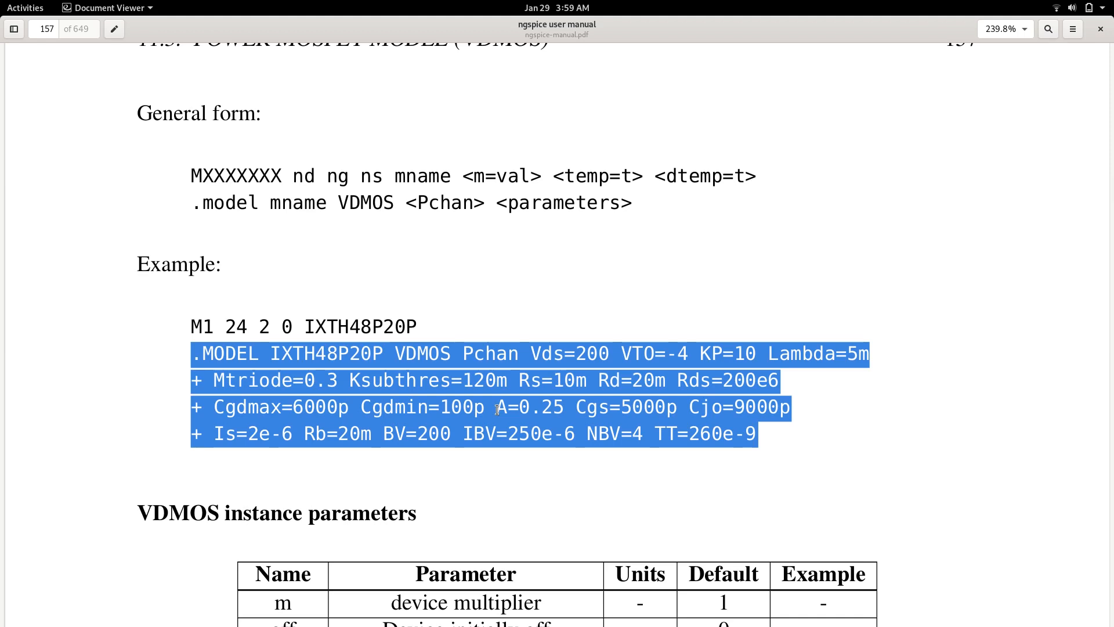
left_click(449, 393)
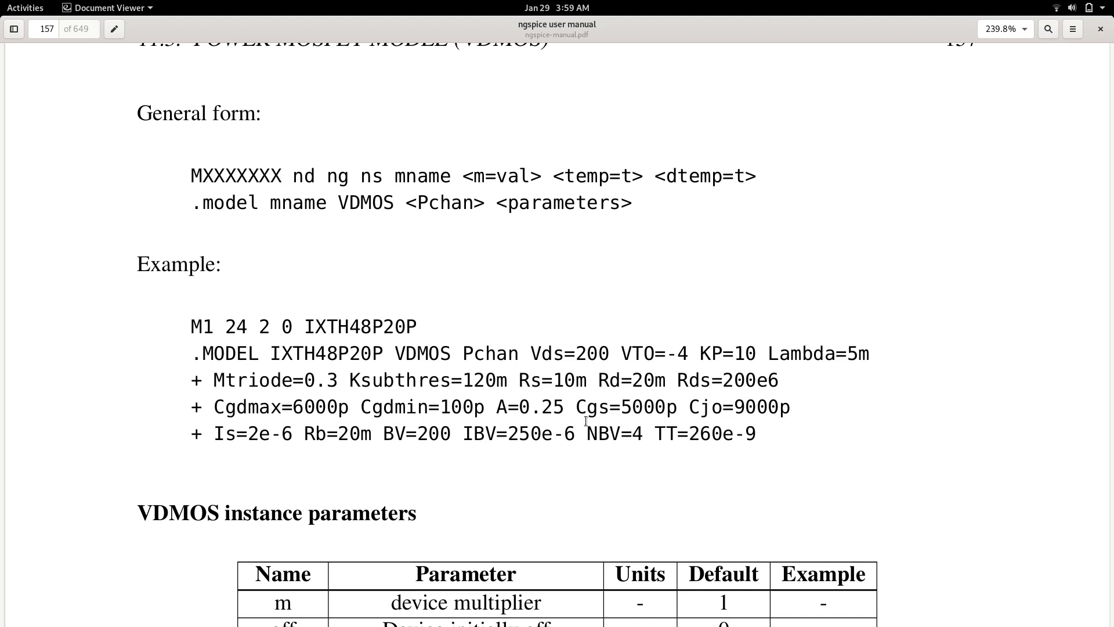
mouse_move(2, 1)
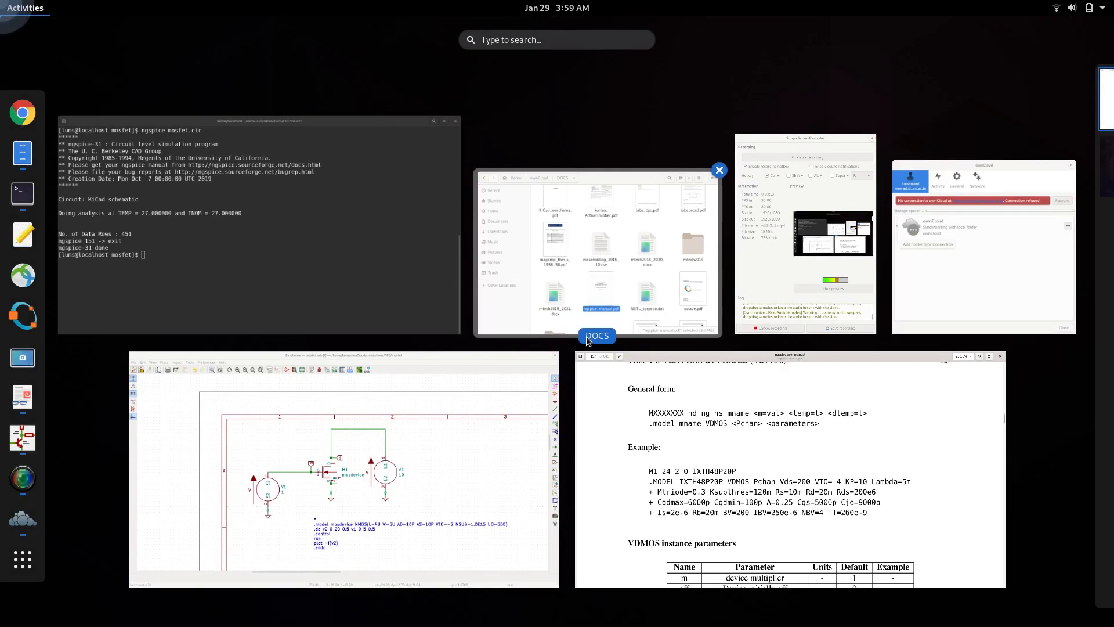
left_click(469, 447)
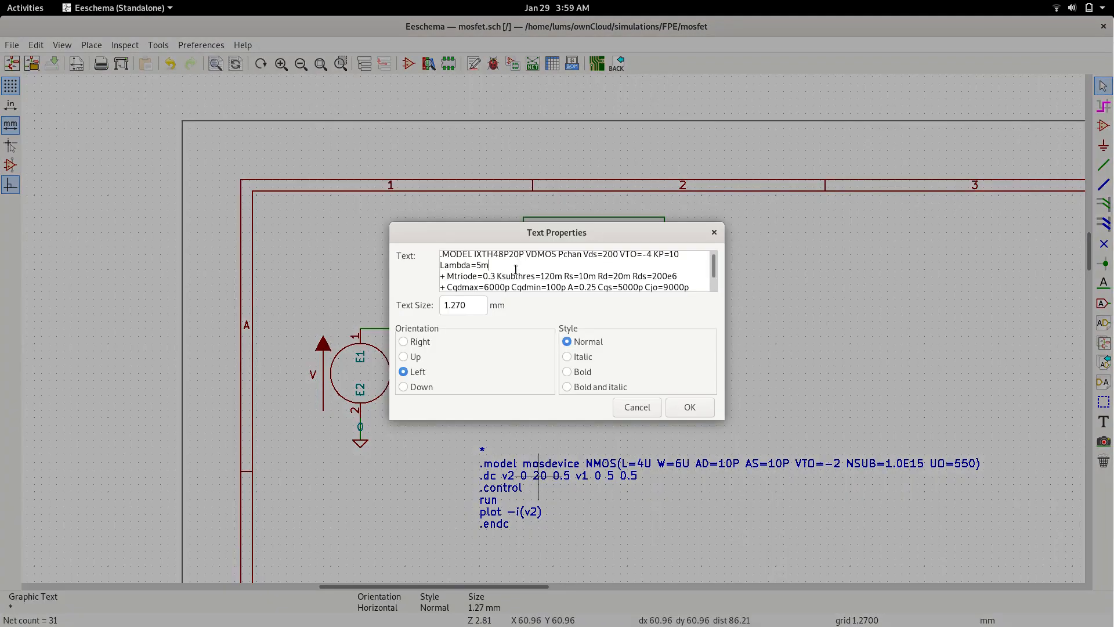
Rename the pasted VDMOS model from IXTH48P20P to mosdevice in the simulation text
scroll(519, 269, "up", 1)
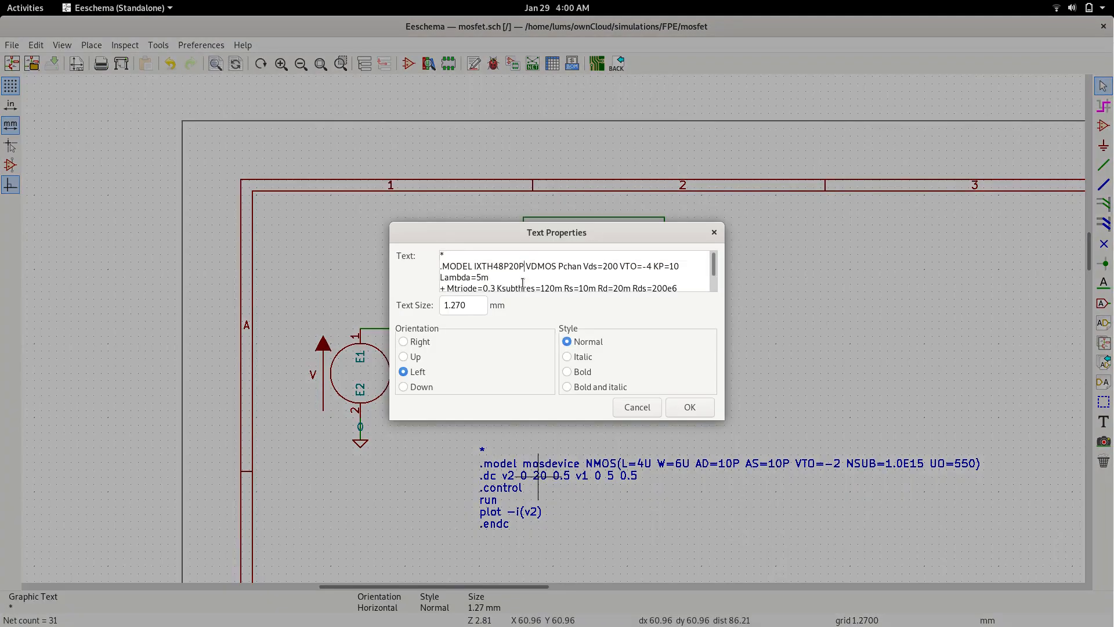
key("BackSpace")
key("BackSpace")
key("BackSpace")
key("BackSpace")
key("BackSpace")
key("BackSpace")
key("BackSpace")
key("BackSpace")
key("BackSpace")
key("BackSpace")
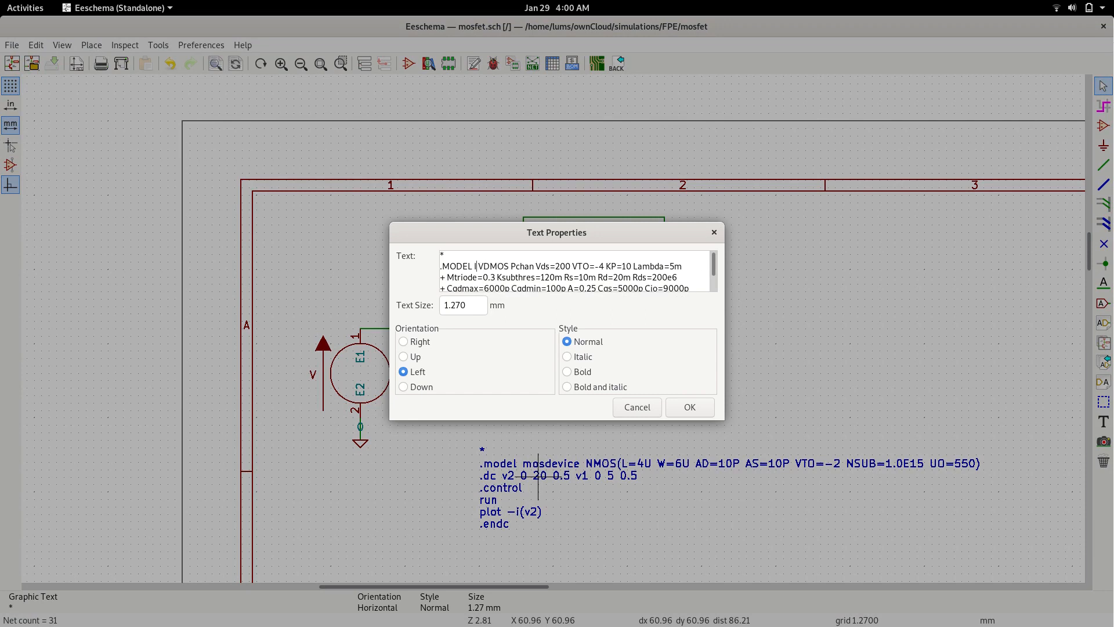
type("mosde")
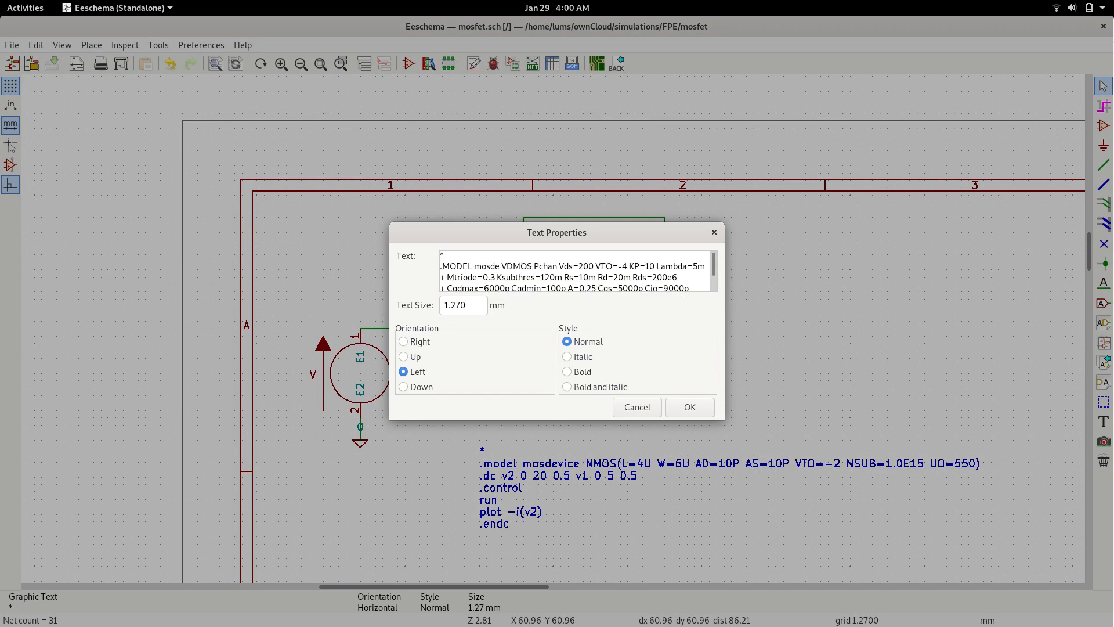
type("vice")
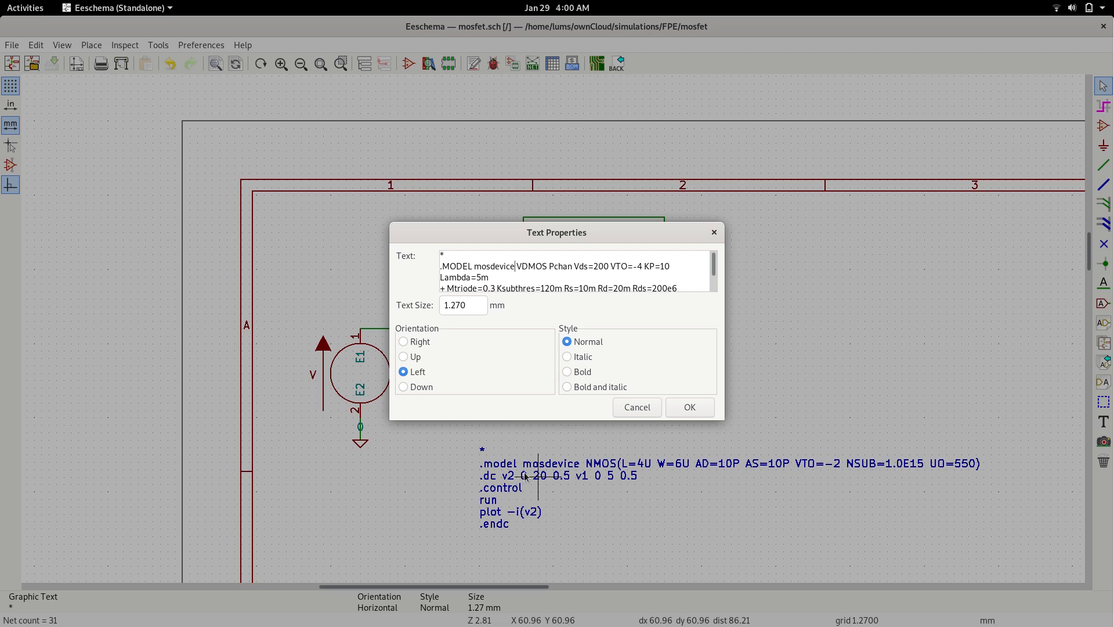
Change the VDMOS model's channel type to Nchan and its VTO to 4, and apply the text
left_click(551, 265)
key("BackSpace")
type("N")
key("BackSpace")
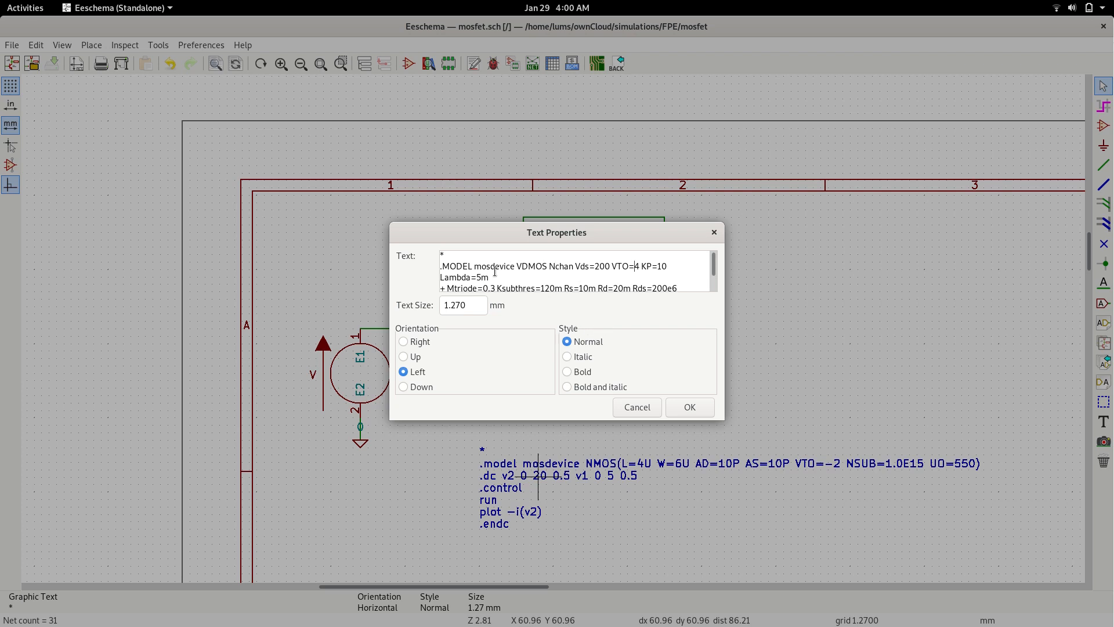
left_click(689, 406)
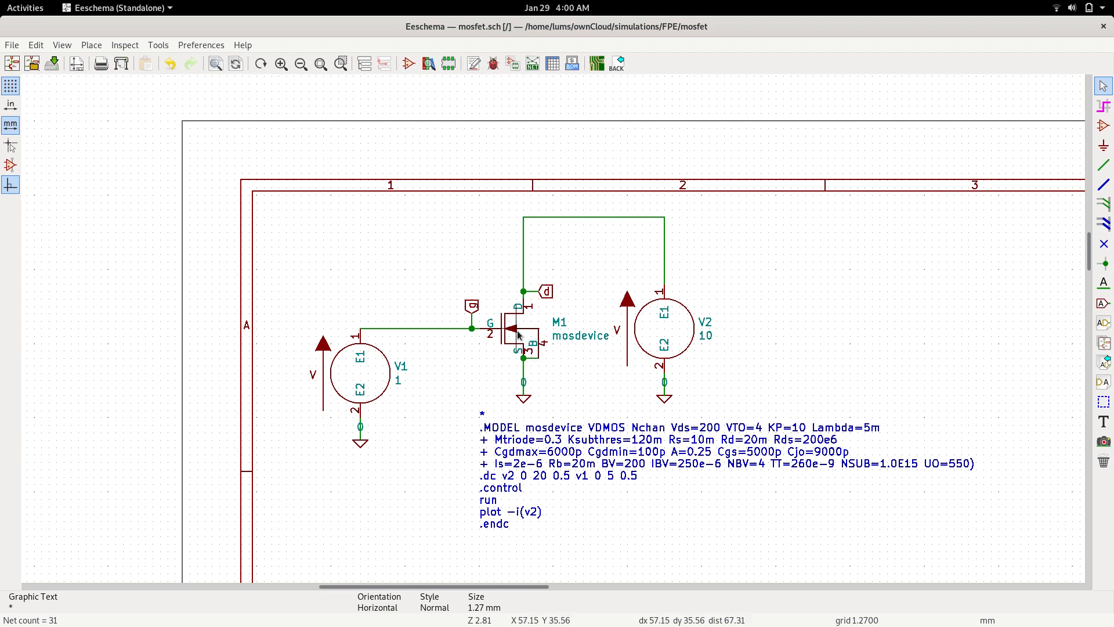
Find the Q_NMOS_DGS transistor by searching for mos and place it in the empty area beside source V2
left_click(1103, 131)
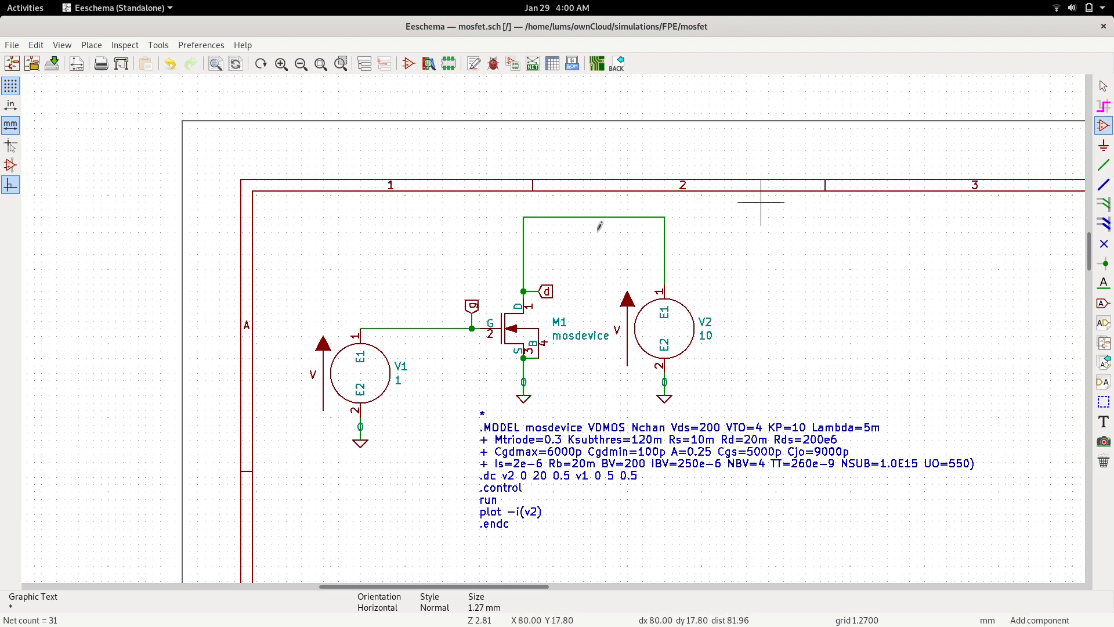
left_click(331, 269)
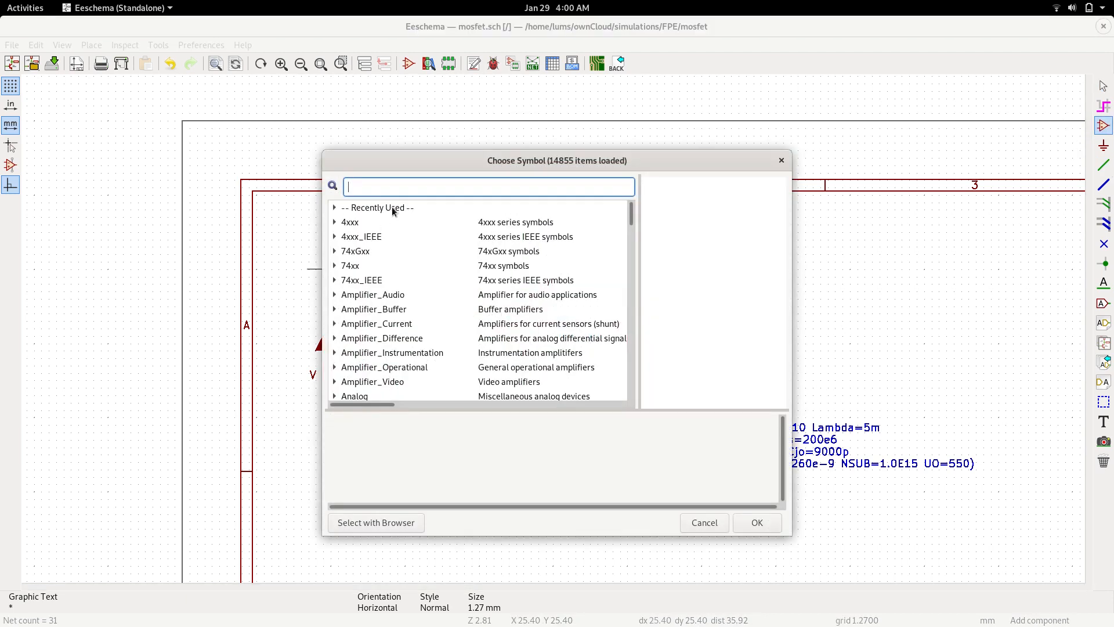
type("mos")
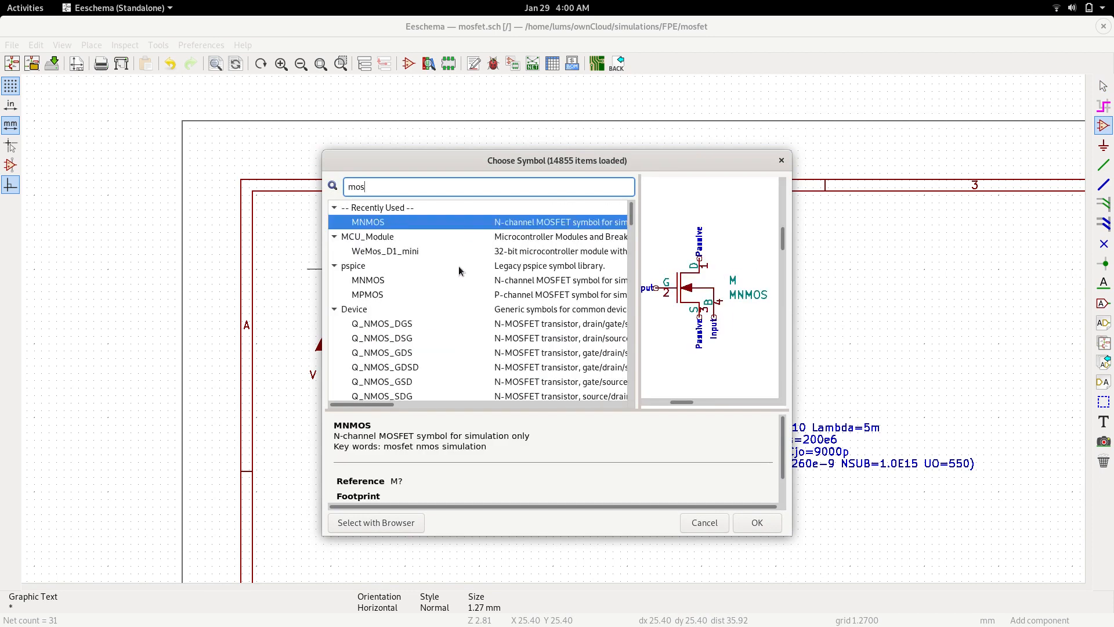
left_click(376, 326)
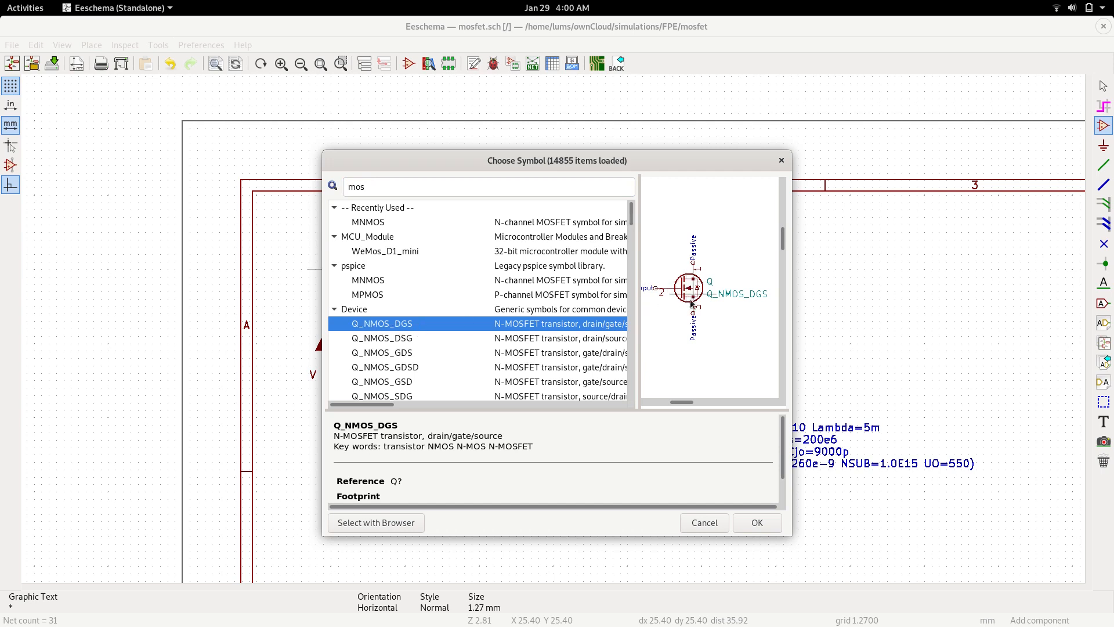
left_click(757, 523)
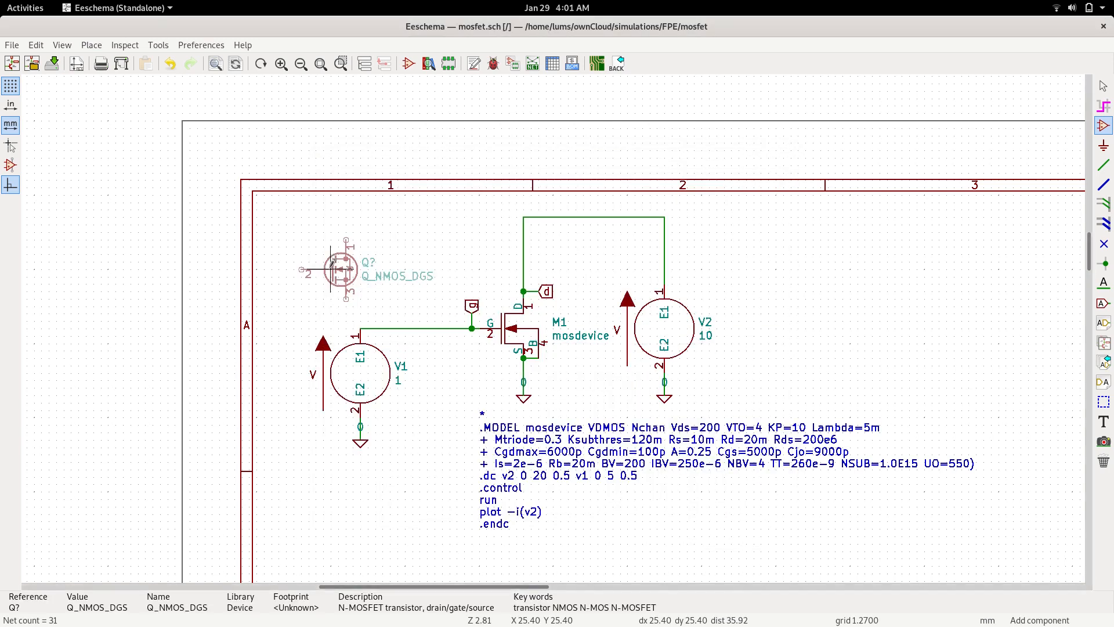
left_click(853, 272)
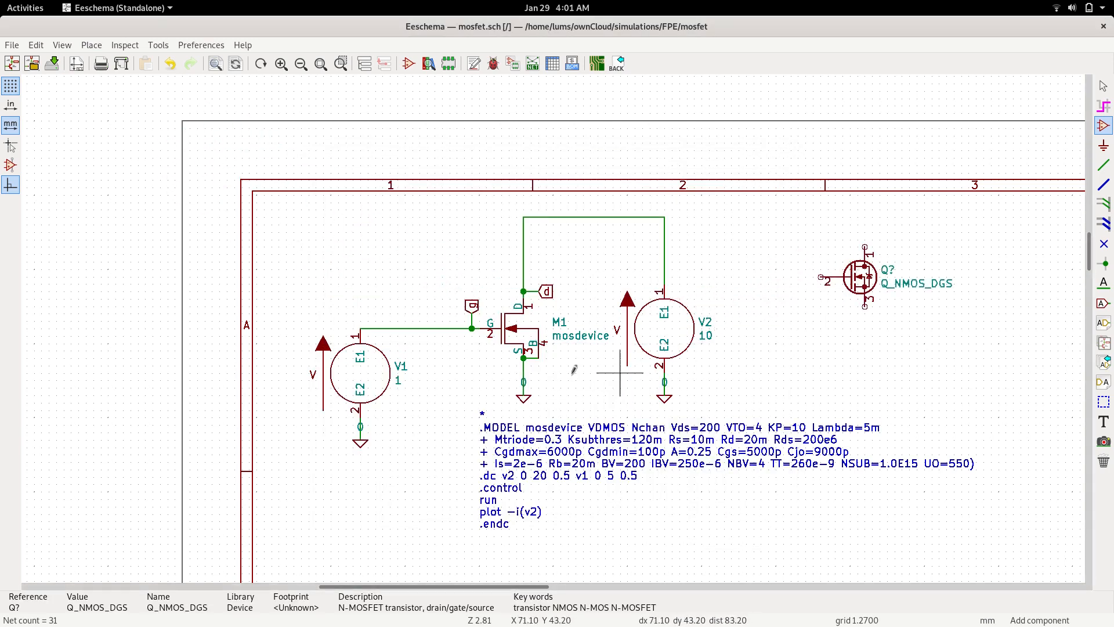
Delete the four-terminal MOSFET M1, move the Q_NMOS_DGS transistor into its place between the wires and leave symbol placement
right_click(516, 326)
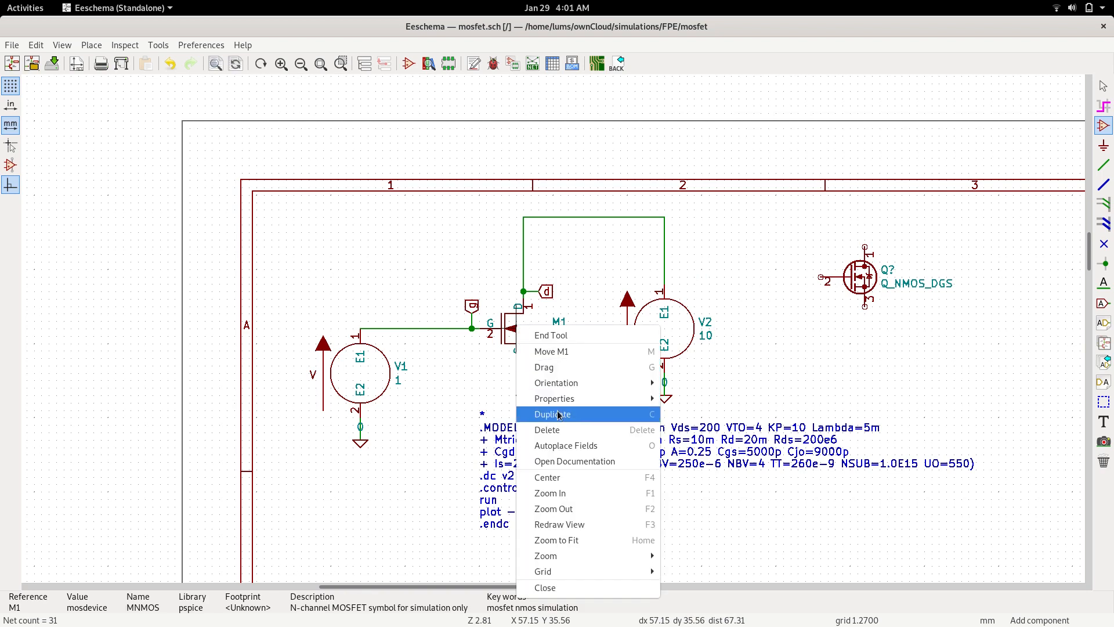
left_click(546, 429)
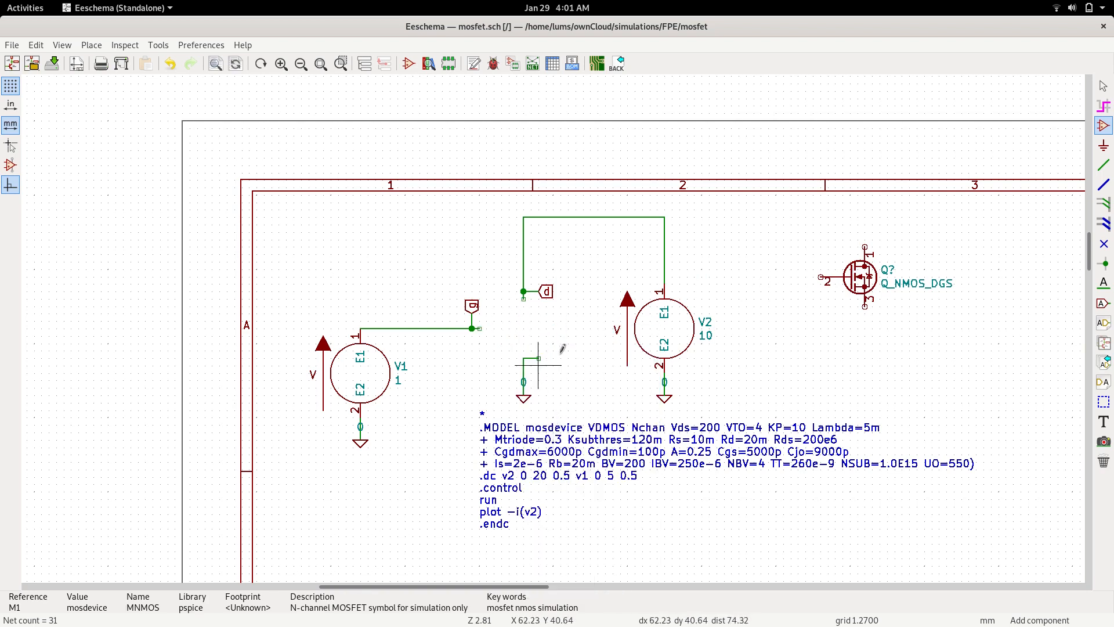
right_click(860, 266)
left_click(882, 303)
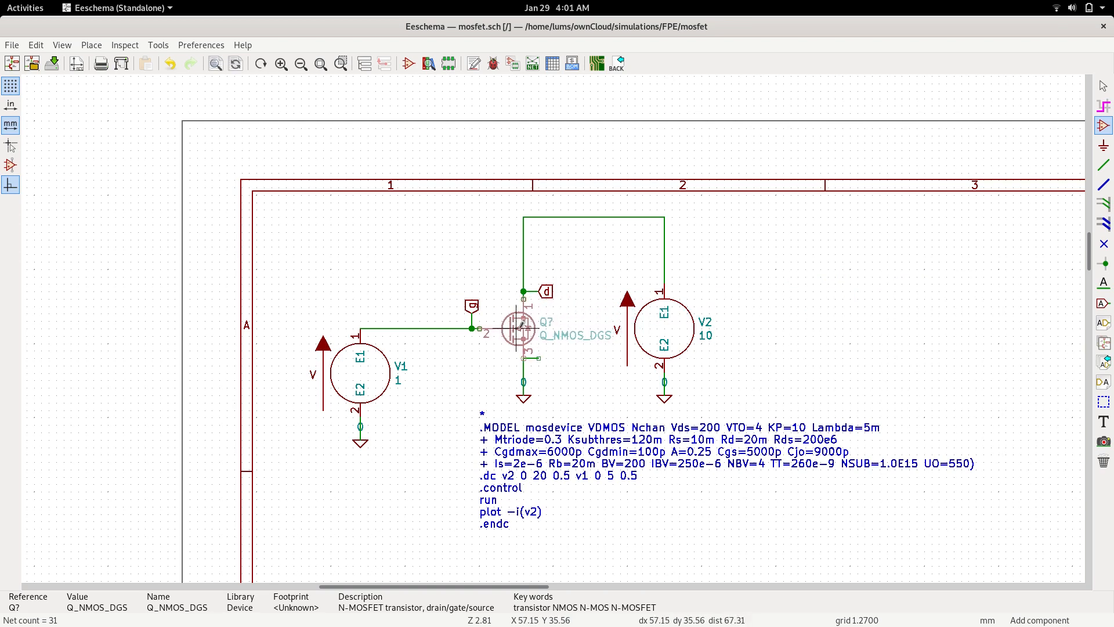
left_click(518, 328)
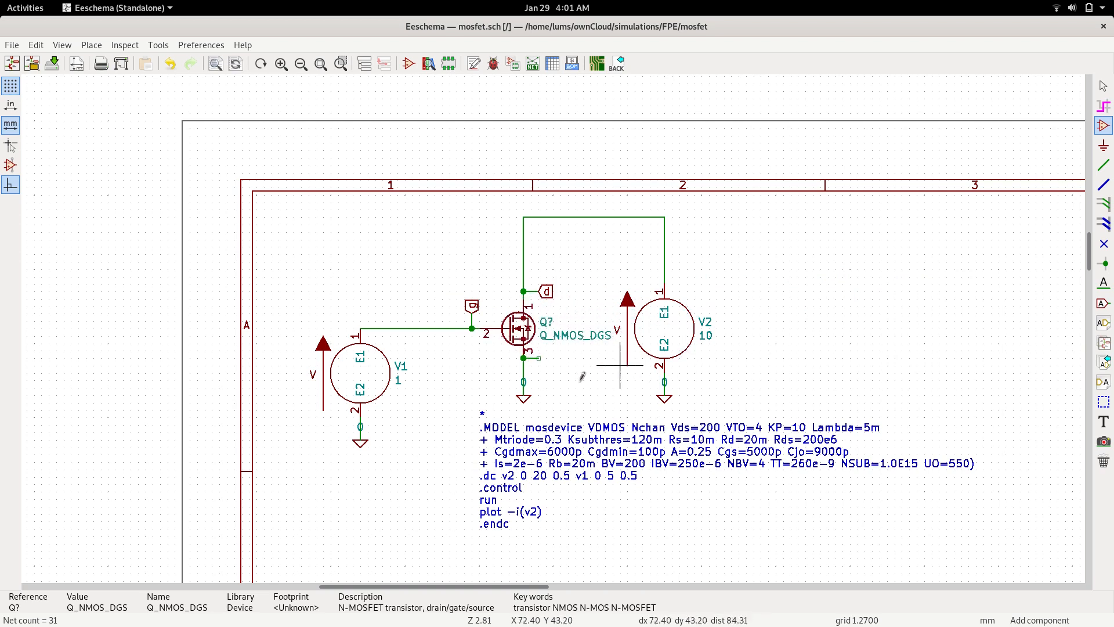
left_click(547, 318)
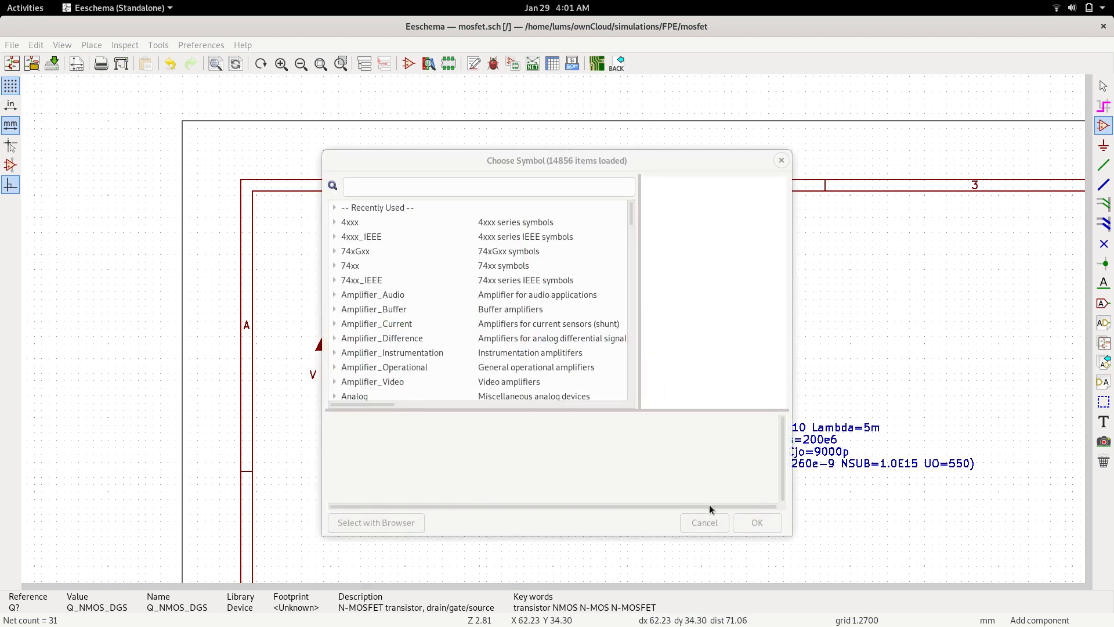
key("Escape")
left_click(1103, 86)
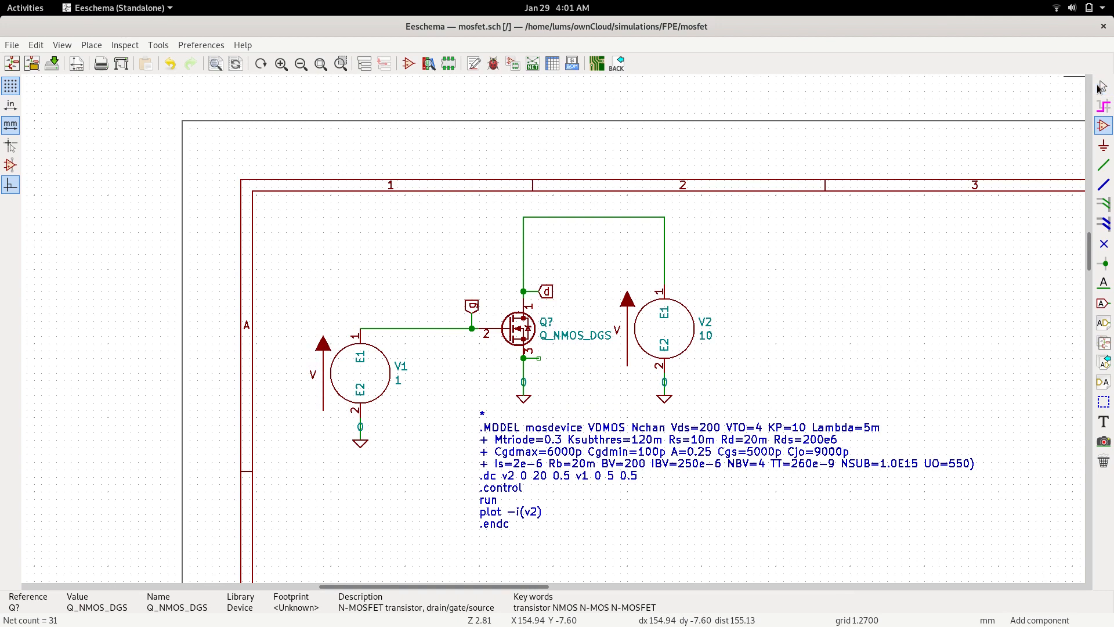
Set the new transistor's reference to M1 and its value to mosdevice
right_click(547, 322)
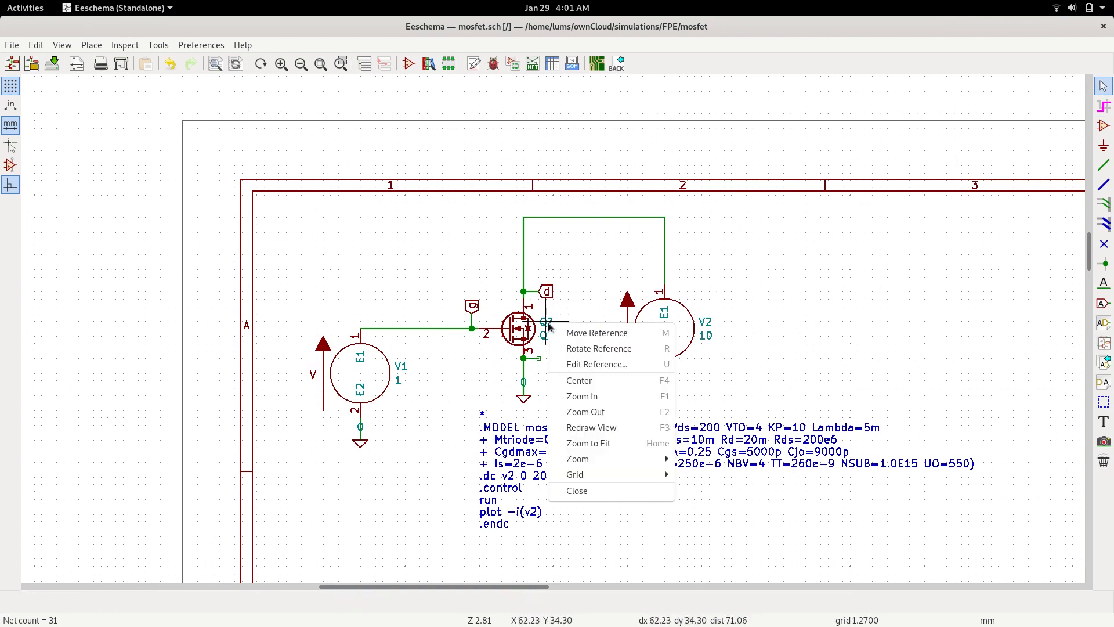
left_click(593, 364)
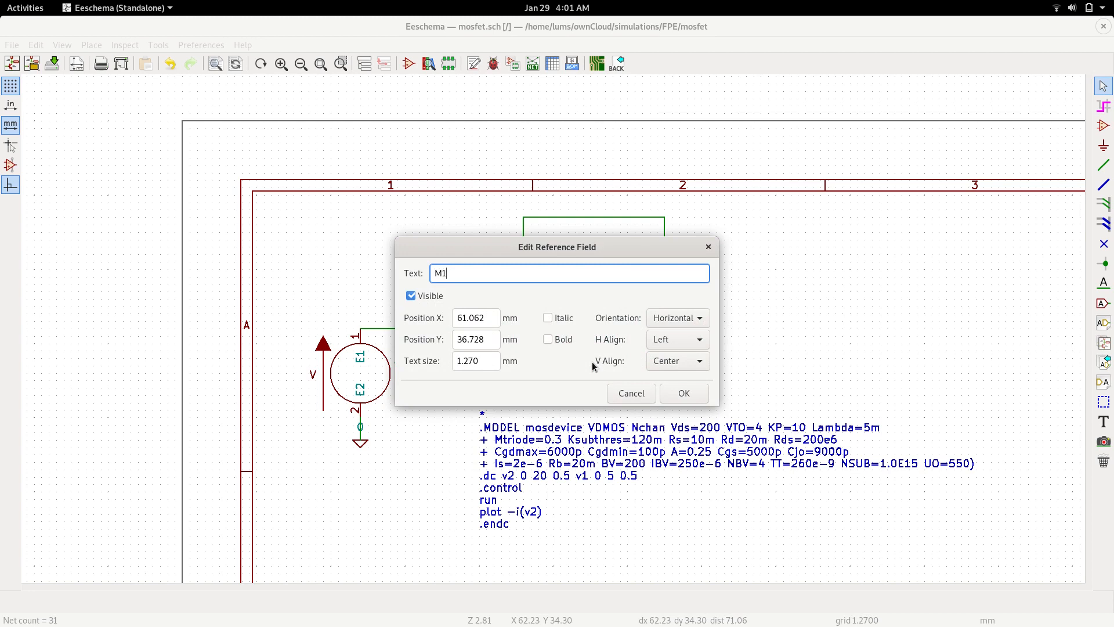
left_click(684, 393)
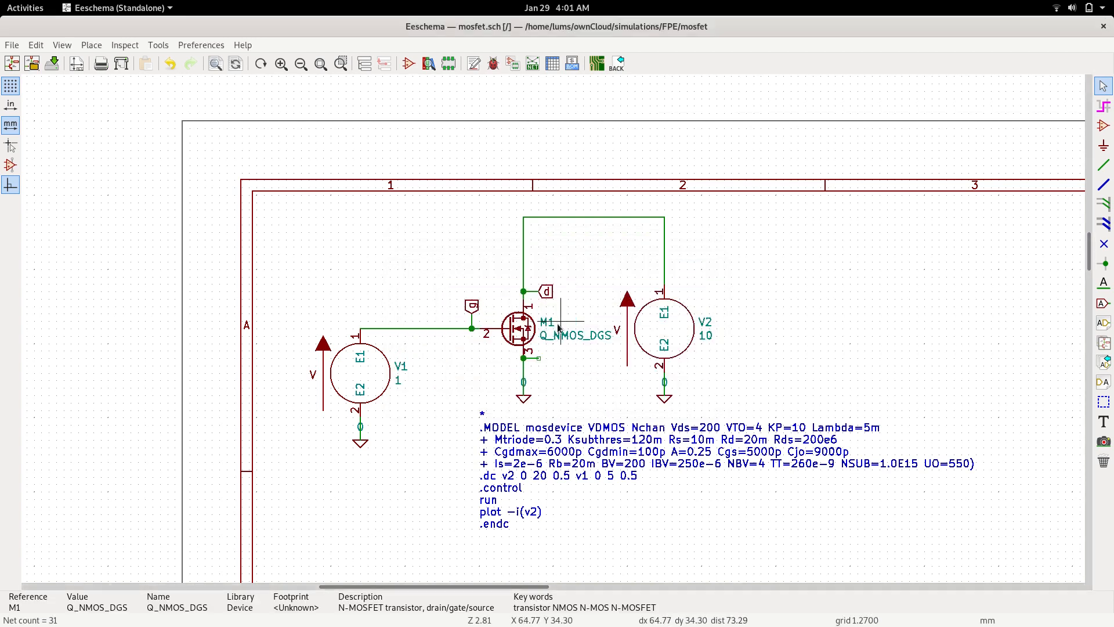
right_click(570, 342)
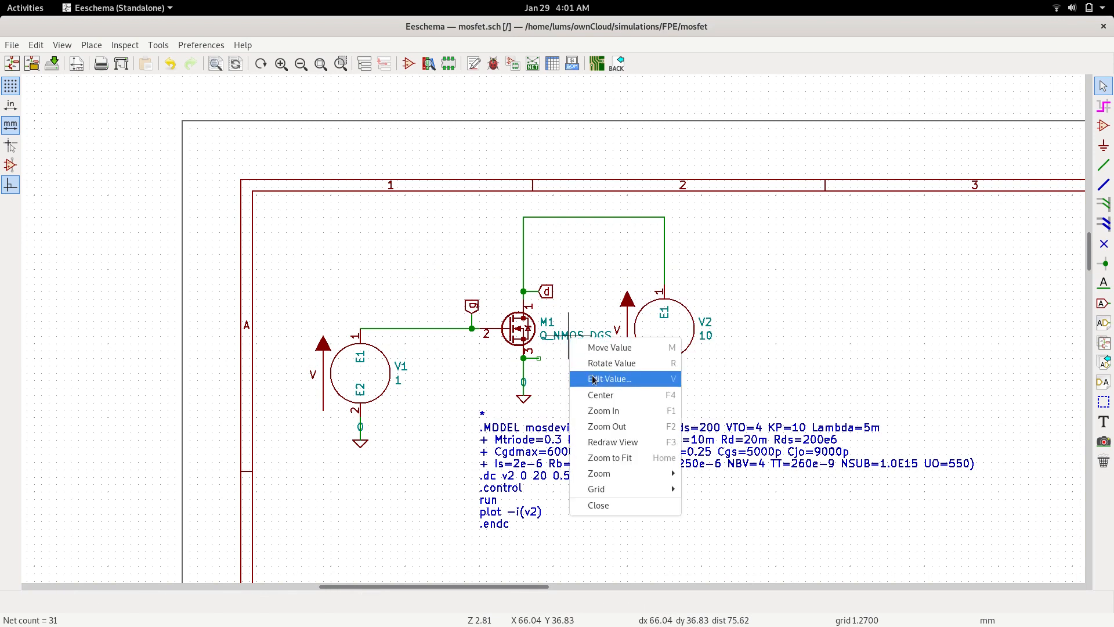
left_click(592, 378)
type("mosdevice")
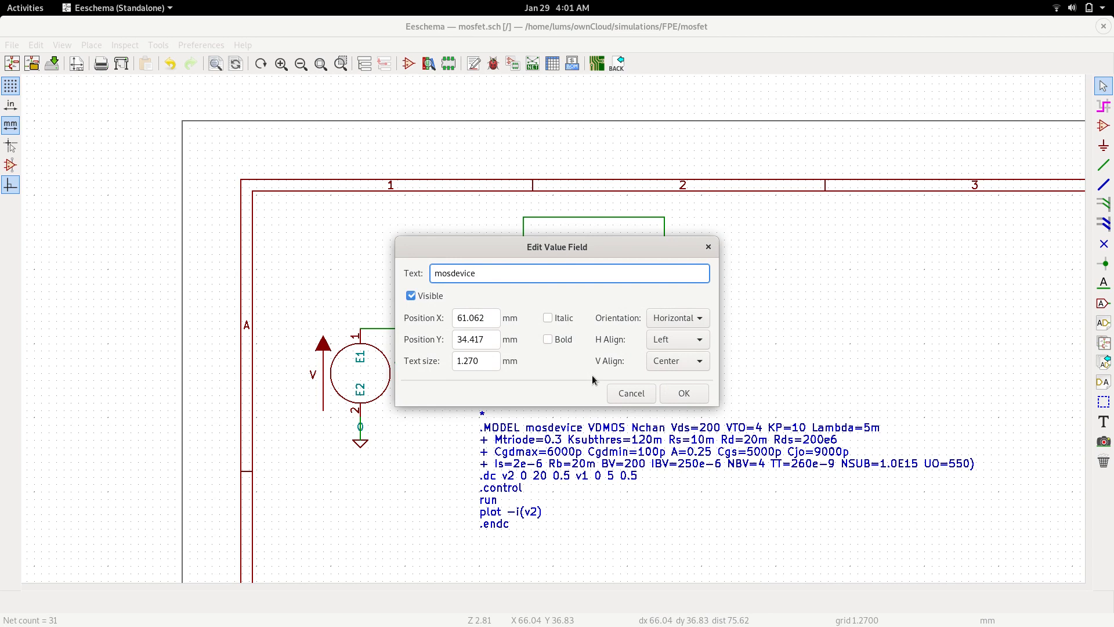
left_click(684, 393)
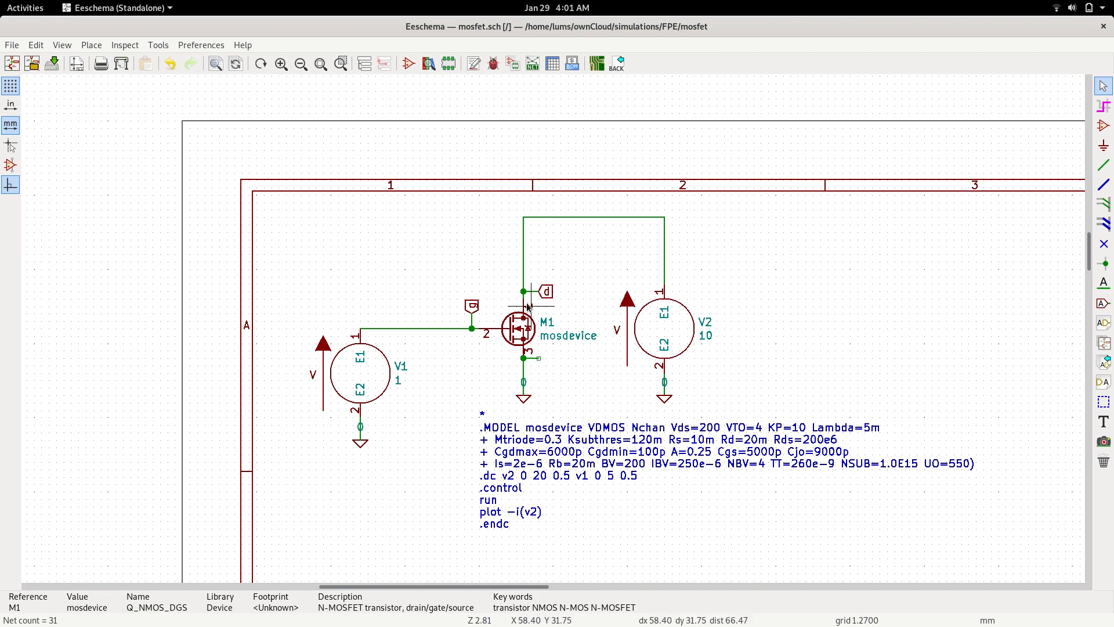
Delete the leftover horizontal wire stub at M1's source and save the schematic
left_click(532, 361)
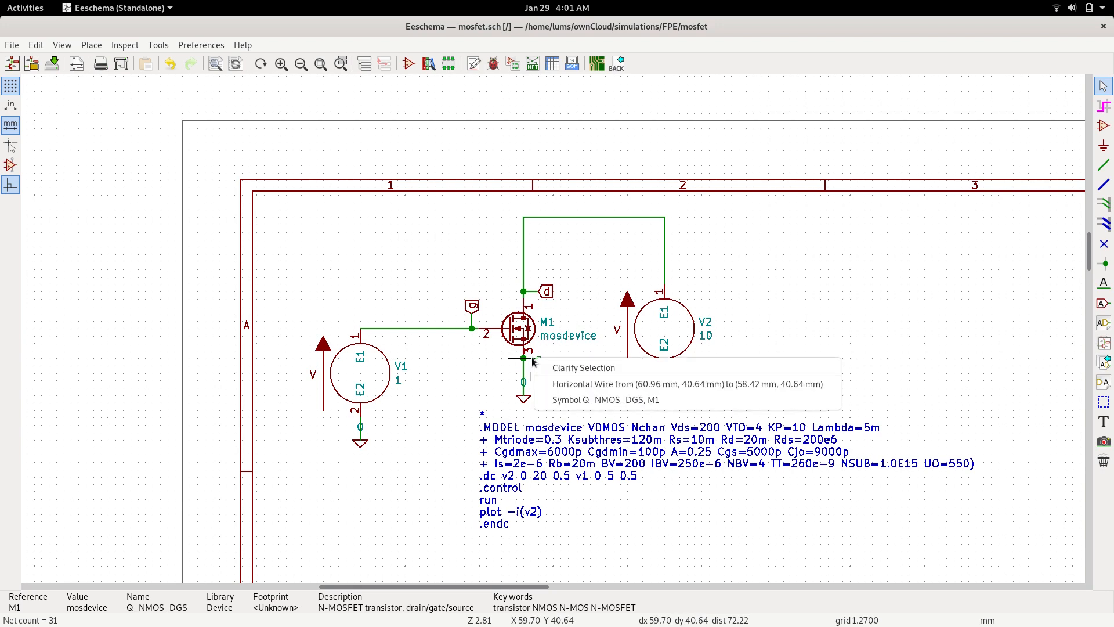
left_click(579, 384)
left_click(558, 384)
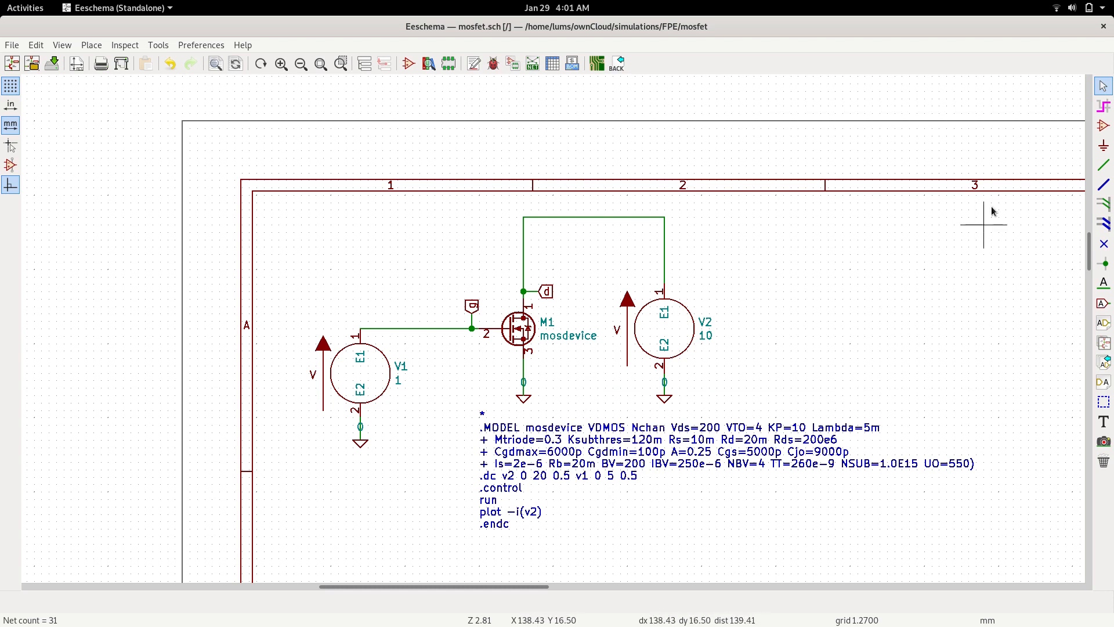
left_click(12, 44)
left_click(35, 107)
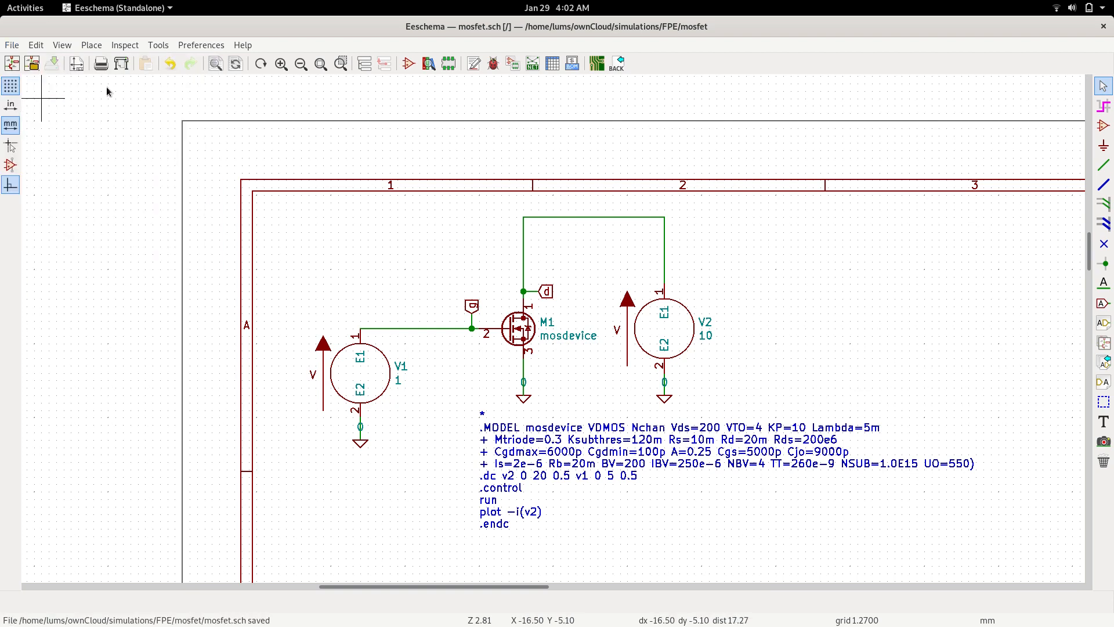
Generate the Spice-format netlist of the schematic and save it as mosfet.cir in the mosfet folder
left_click(161, 47)
left_click(192, 188)
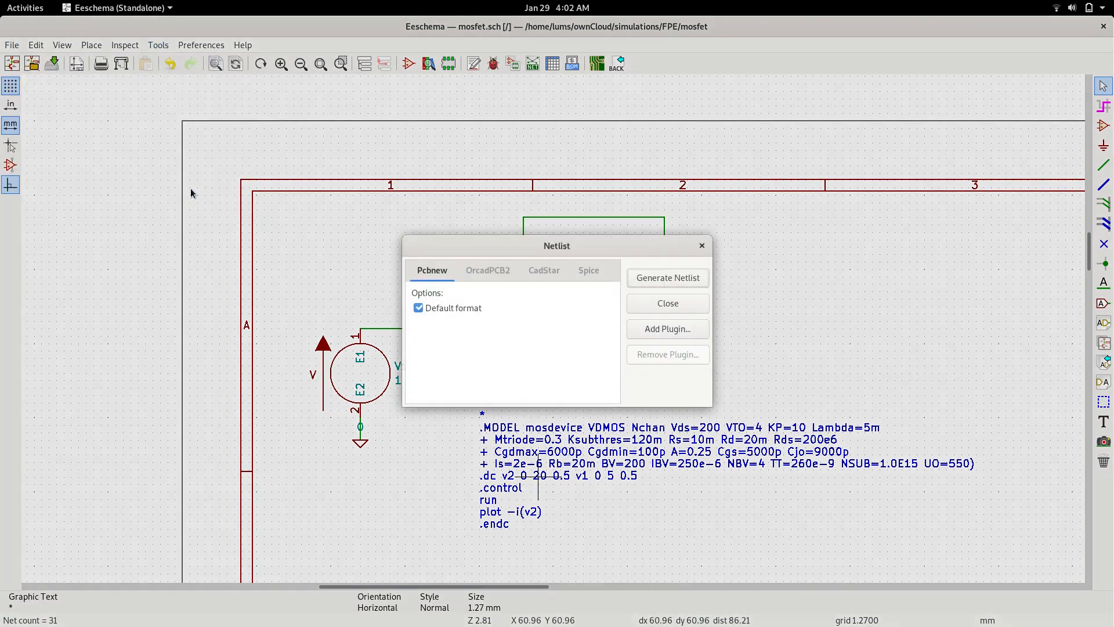
left_click(589, 271)
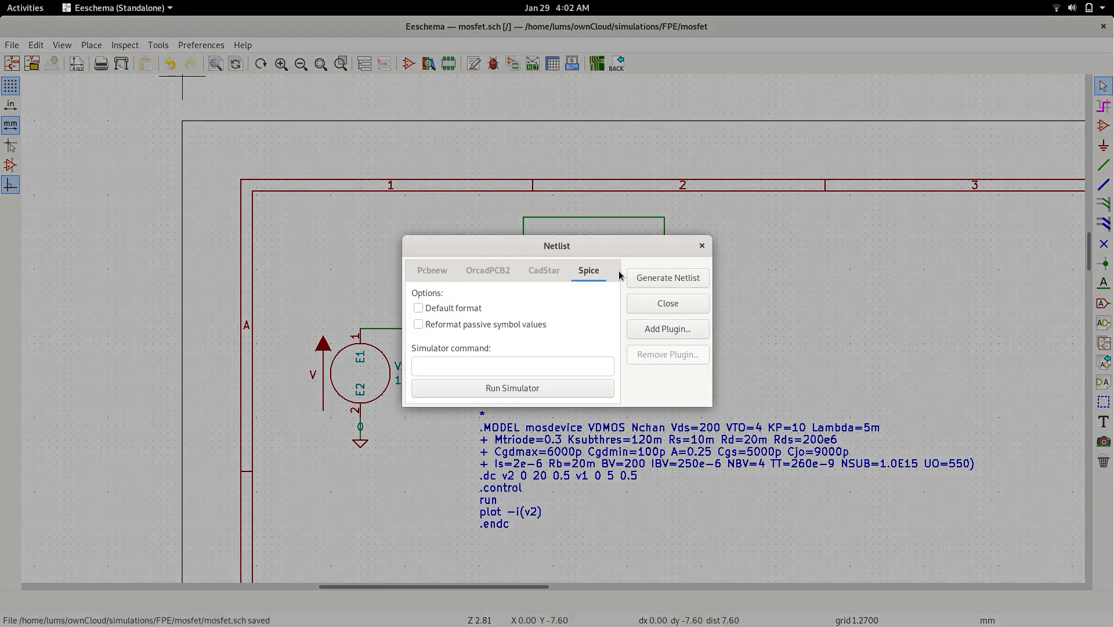
left_click(658, 278)
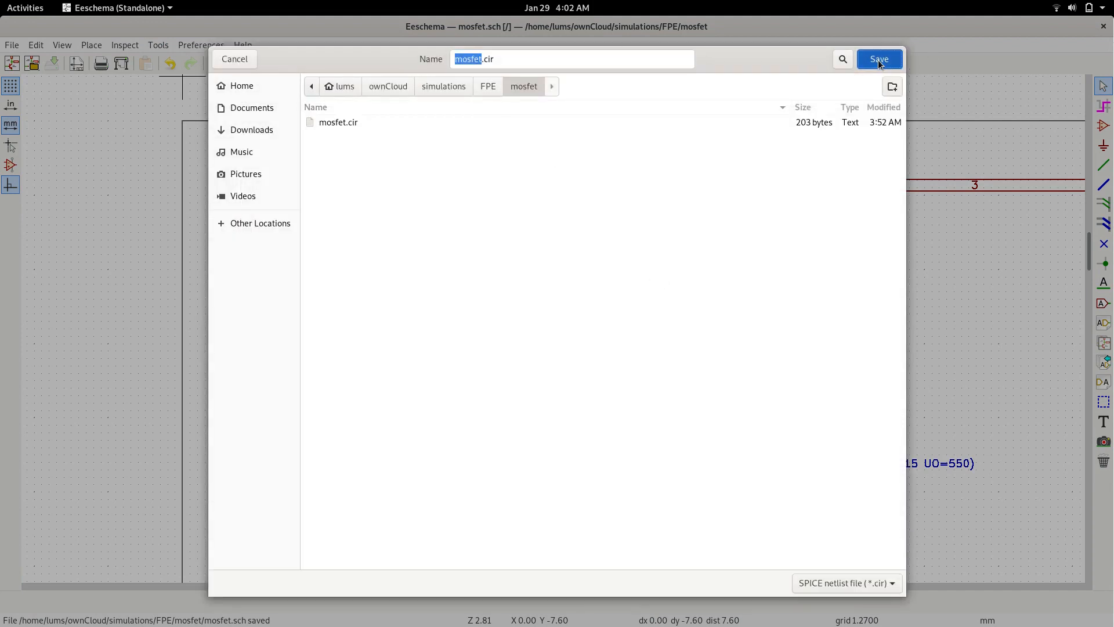
left_click(878, 61)
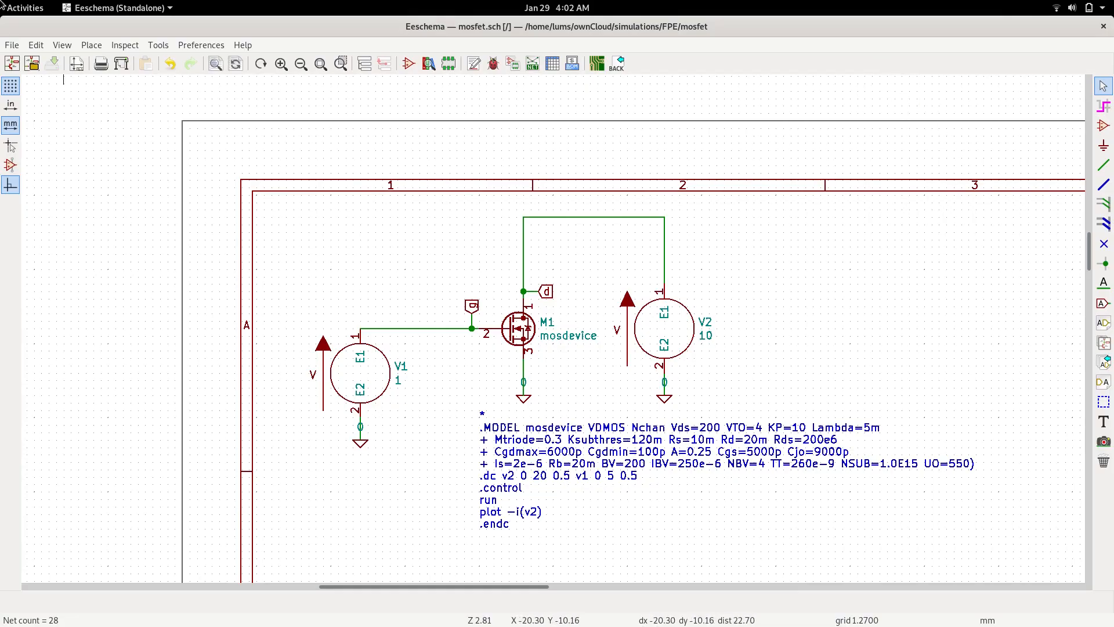
Open mosfet.cir from the mosfet folder in the text editor and review the M1 line and the VDMOS model parameters, including VTO
mouse_move(1, 1)
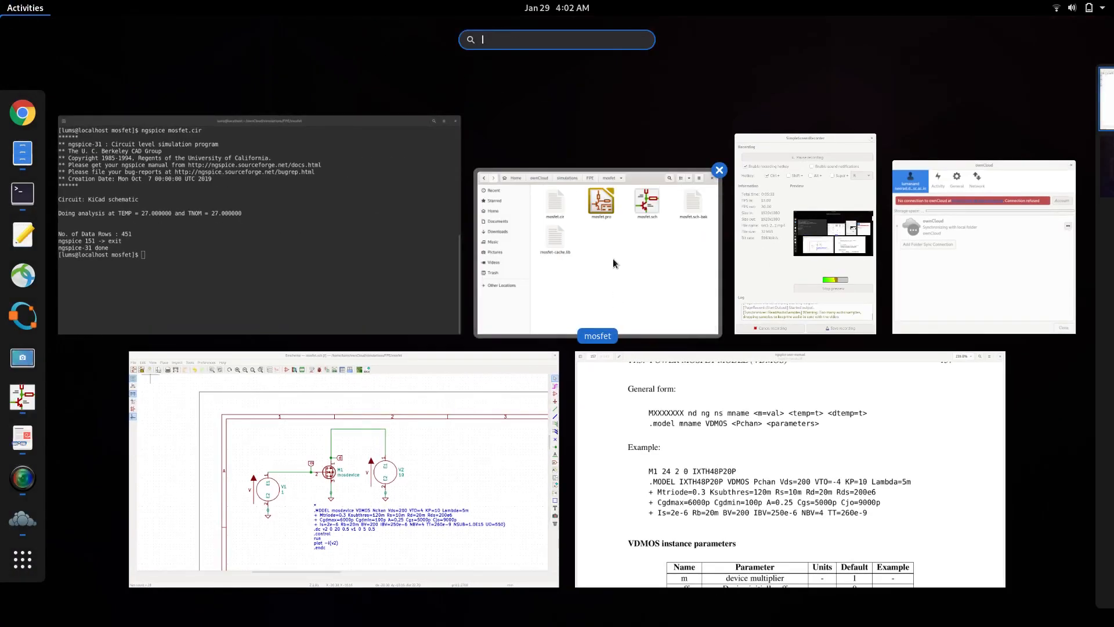
left_click(613, 259)
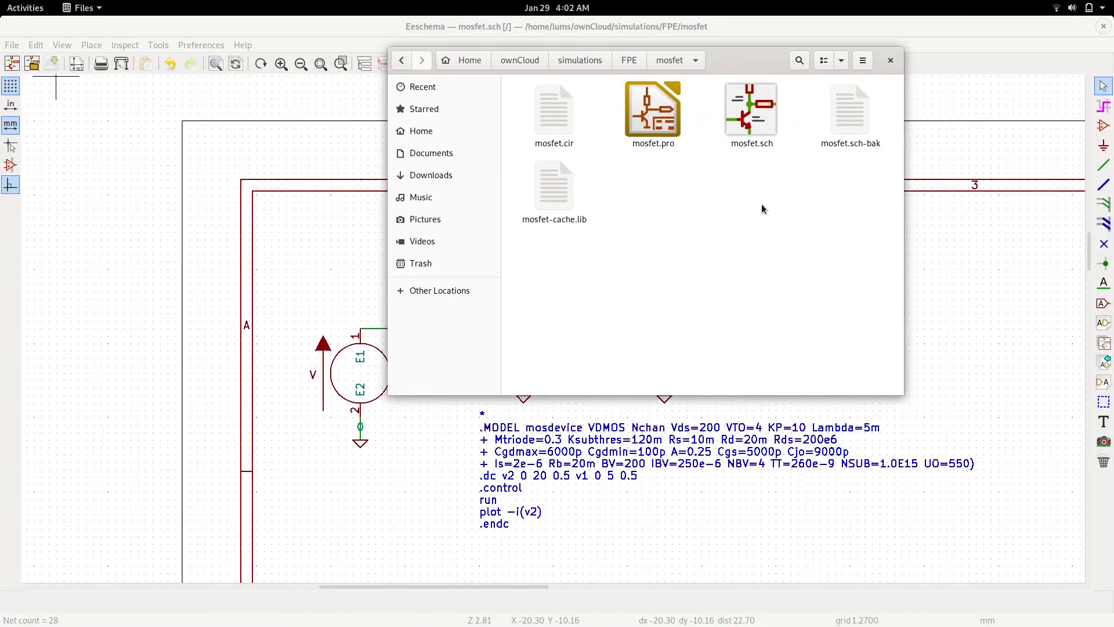
double_click(557, 124)
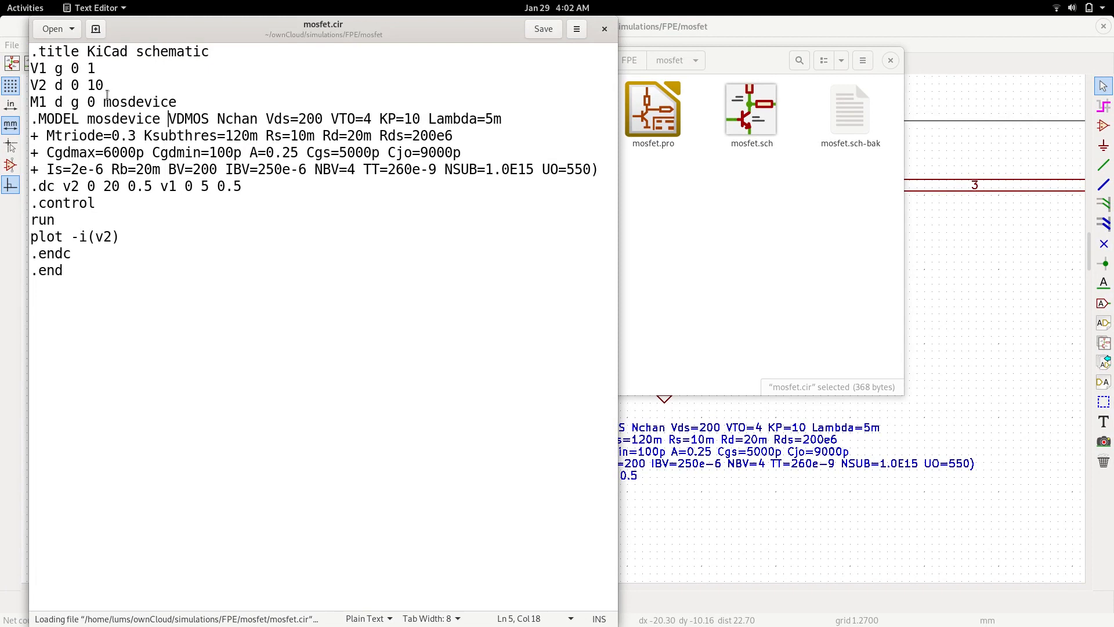
left_click_drag(32, 102, 175, 103)
left_click(86, 119)
left_click_drag(87, 119, 160, 119)
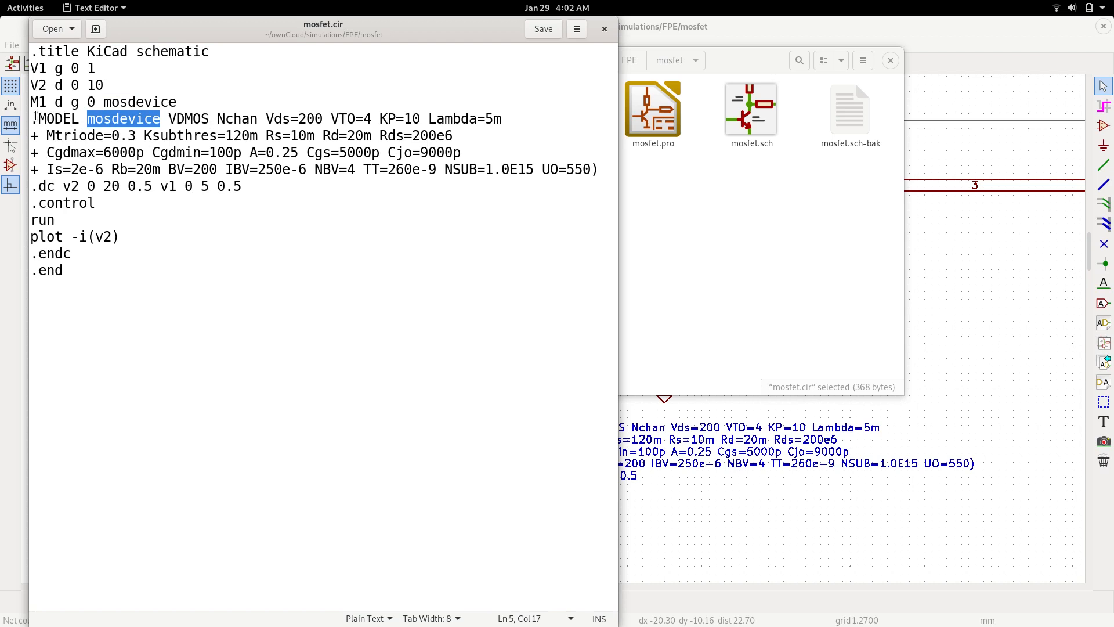
left_click_drag(33, 120, 591, 170)
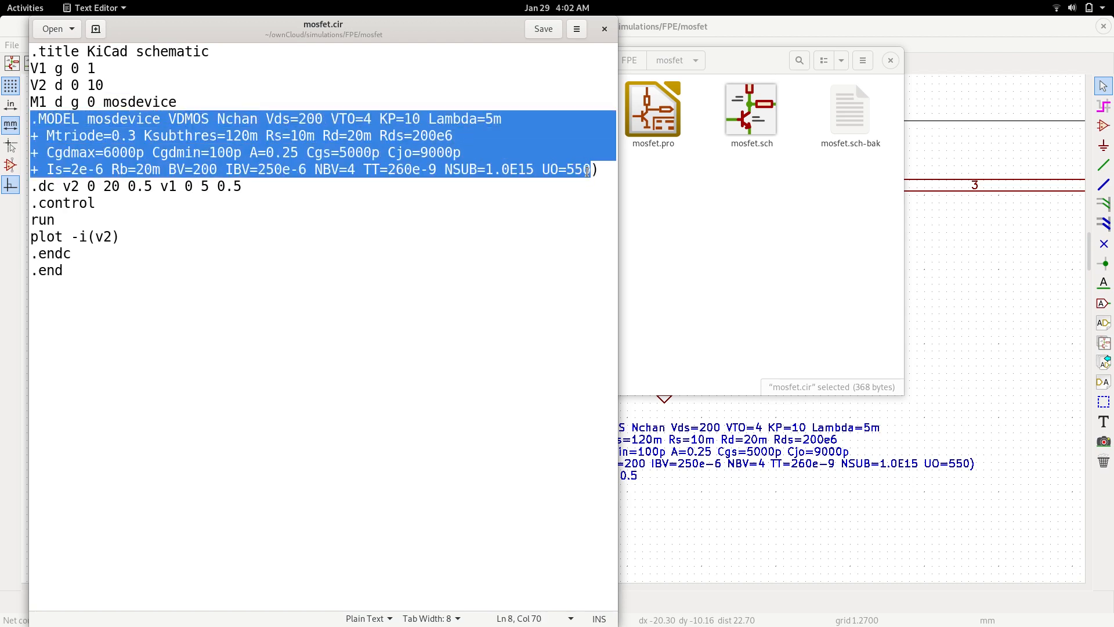
left_click(314, 152)
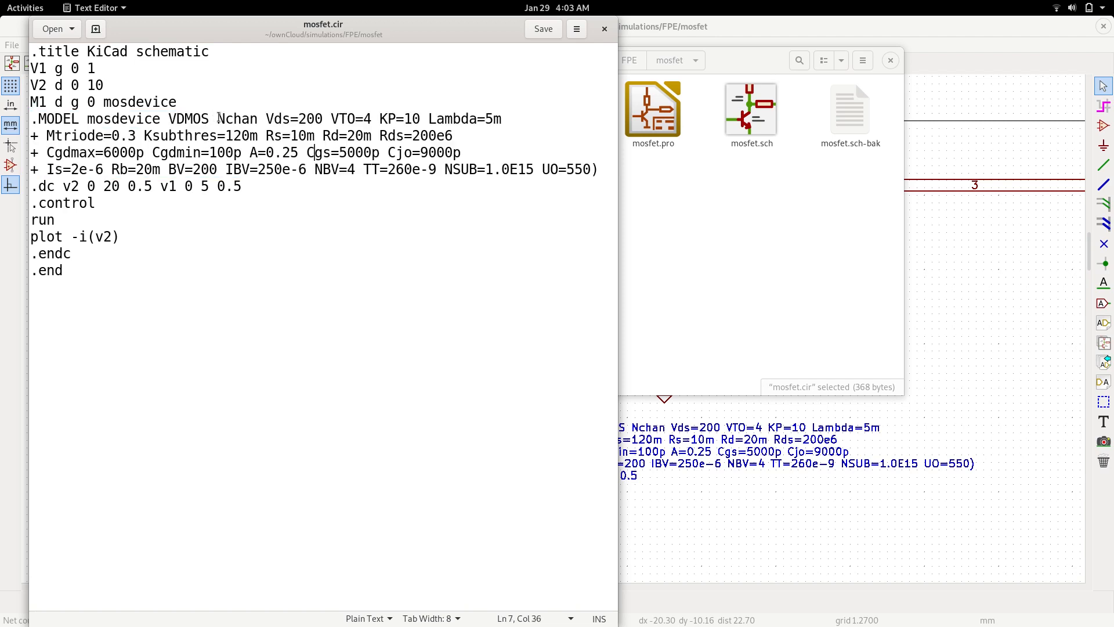
left_click_drag(218, 118, 372, 119)
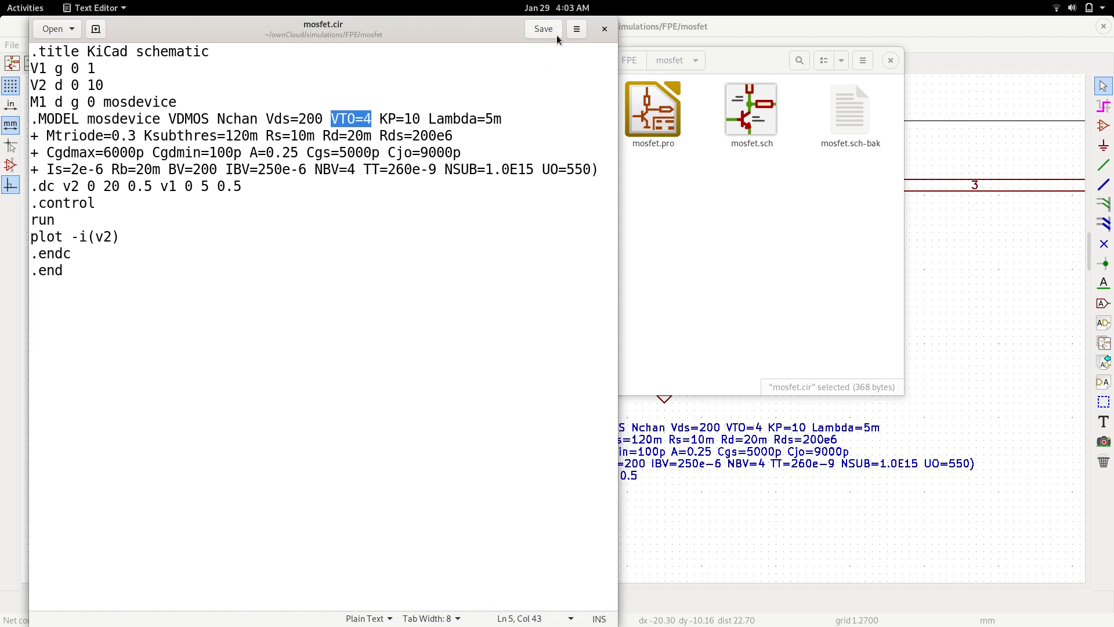
Switch to the terminal, run ngspice on mosfet.cir, and view the -i(v2) plot at full size before closing it
key("super")
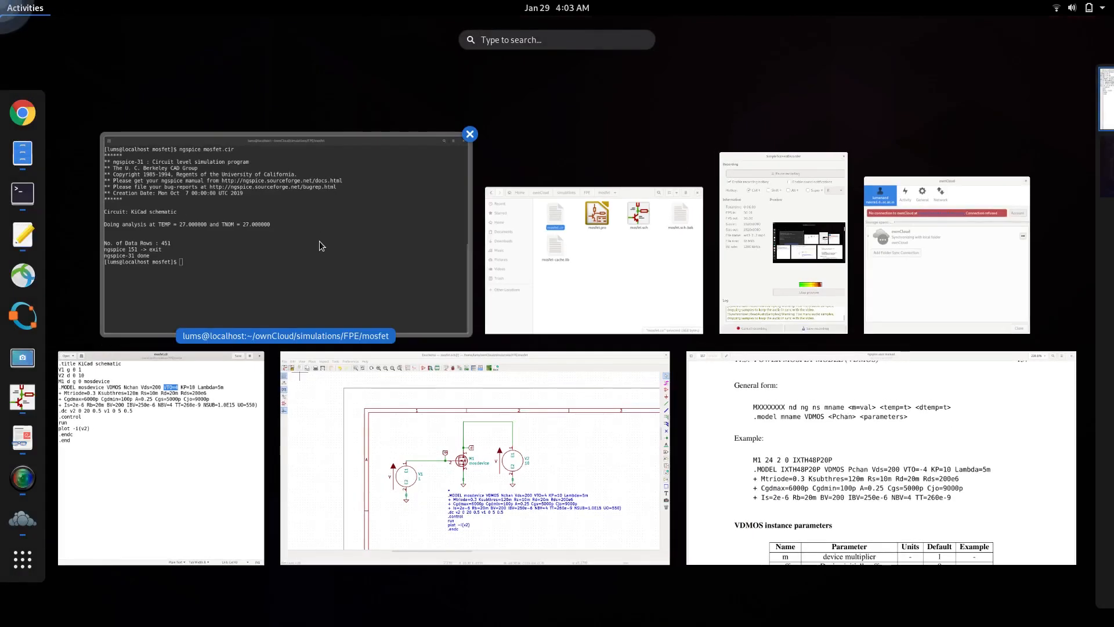
left_click(319, 241)
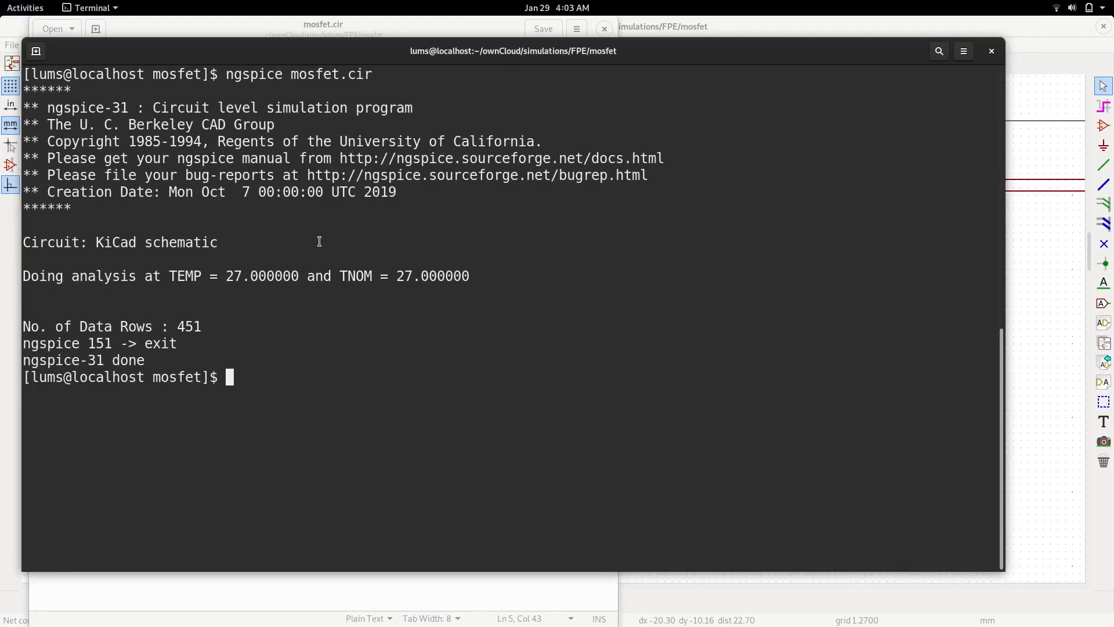
key("ctrl+l")
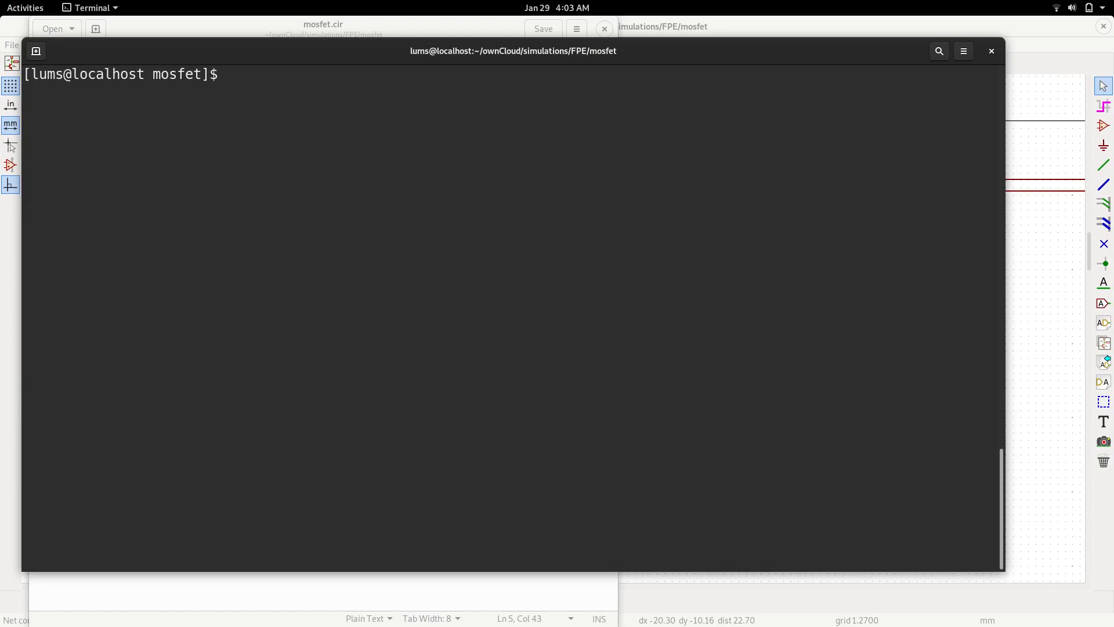
type("ngspice mosfet.ci")
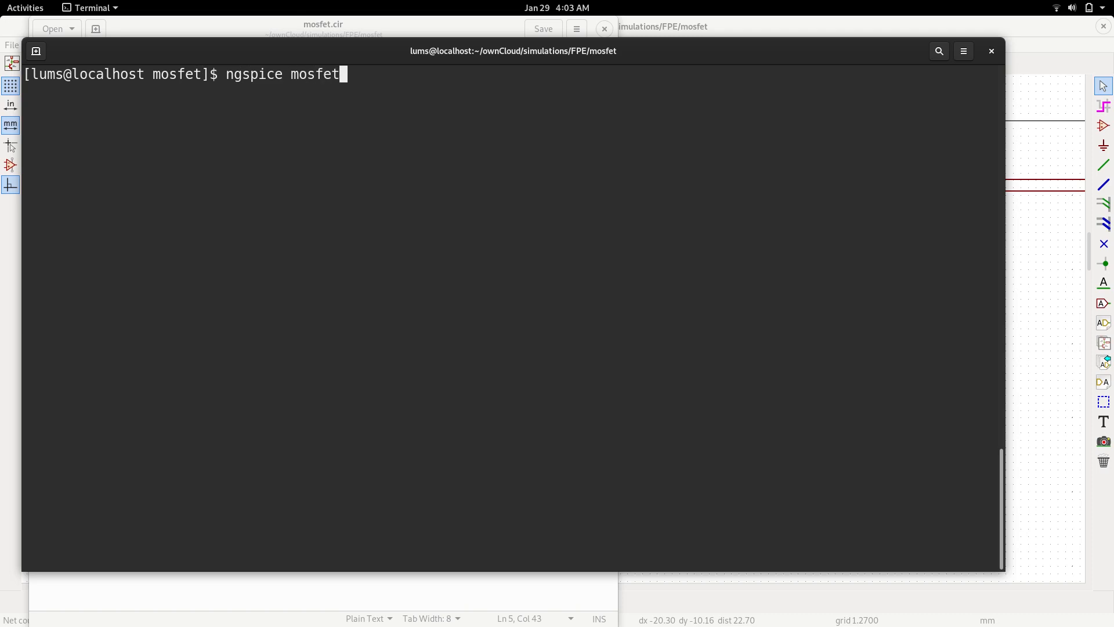
key("BackSpace")
key("BackSpace")
type(".cir")
key("Return")
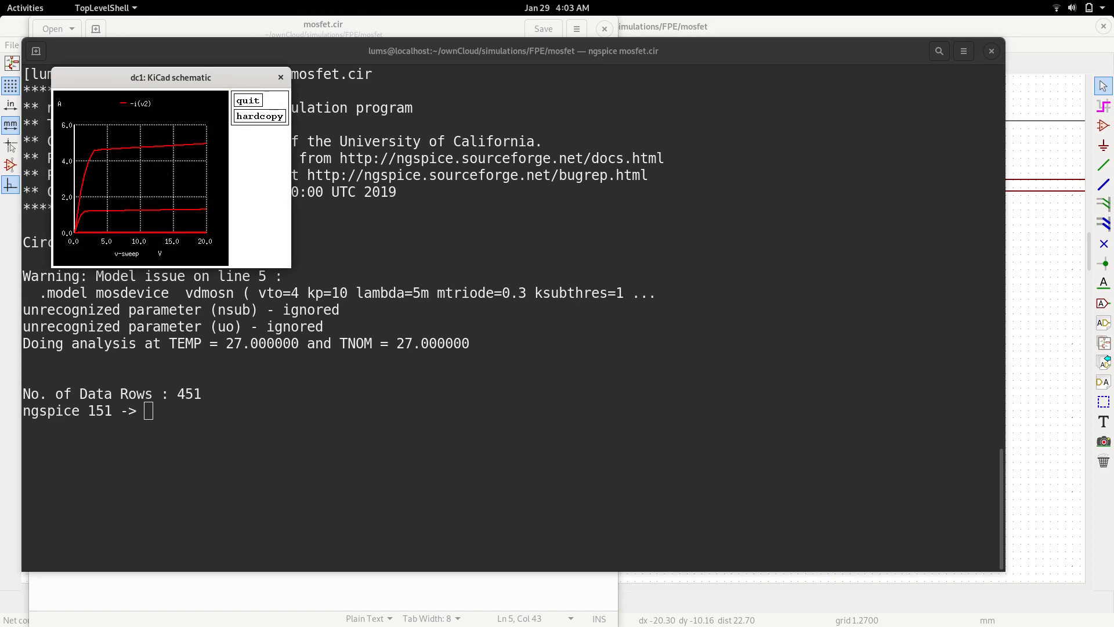
double_click(220, 77)
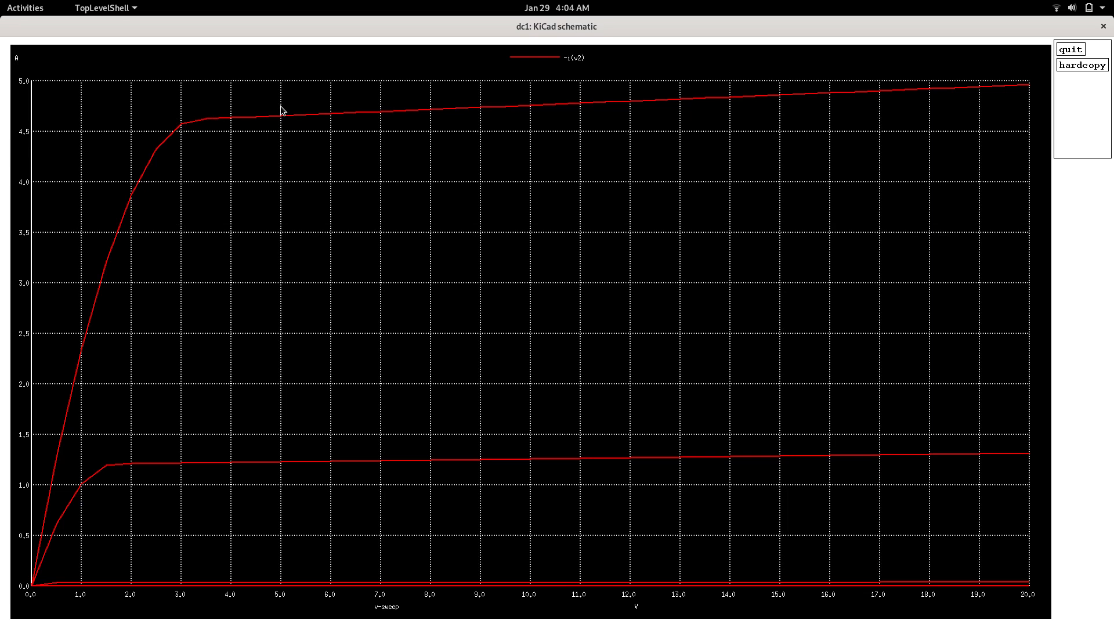
left_click(1077, 50)
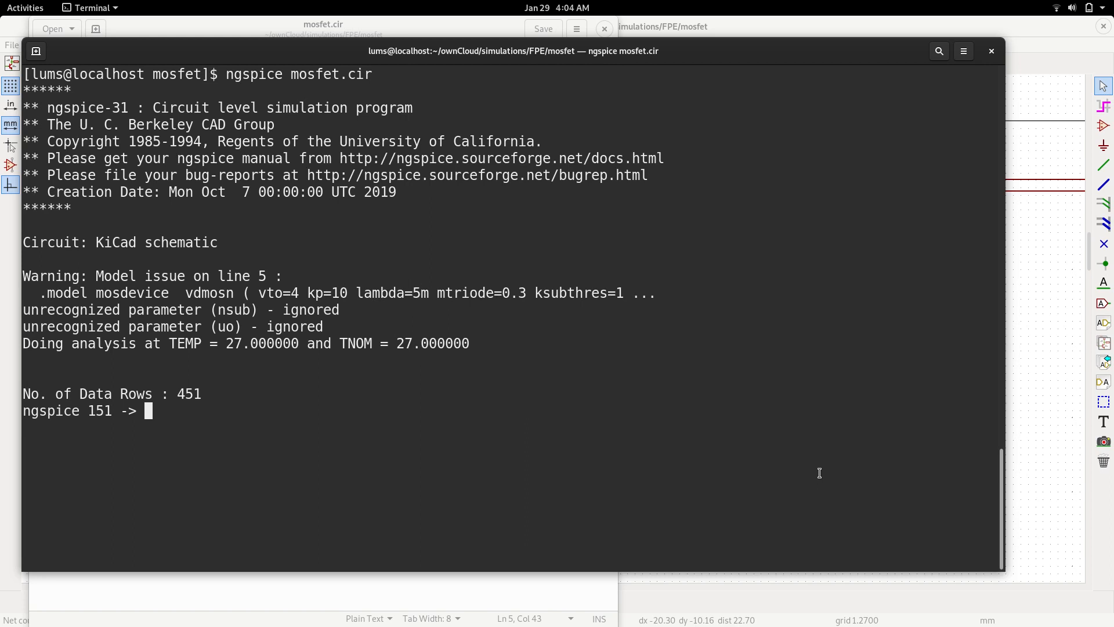
Clear the ngspice console and show the circuit listing
key("ctrl+l")
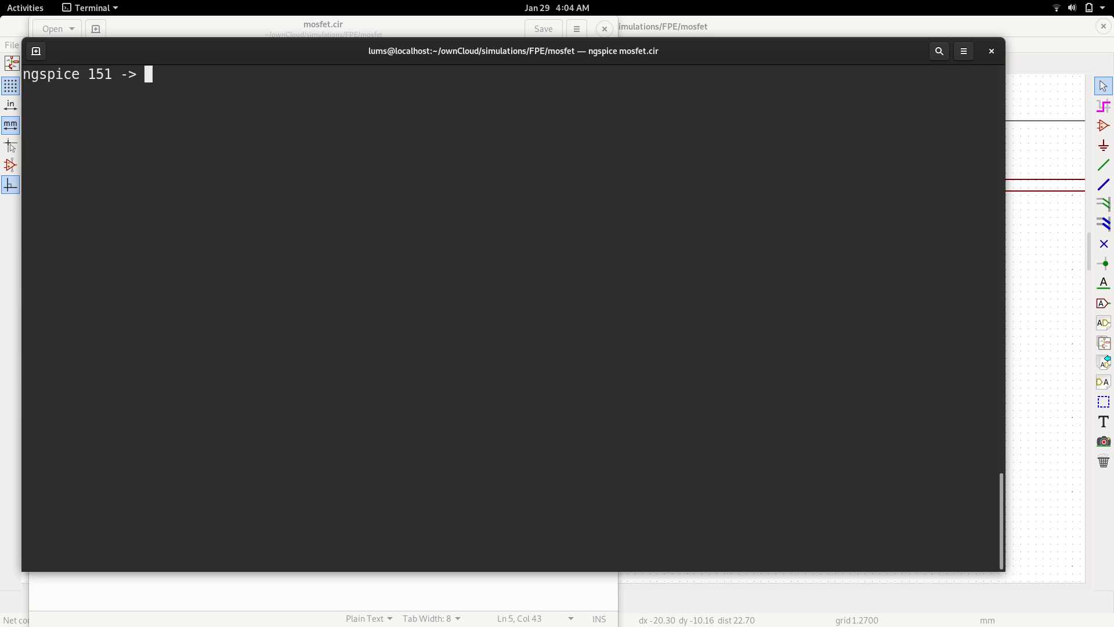
type("listing")
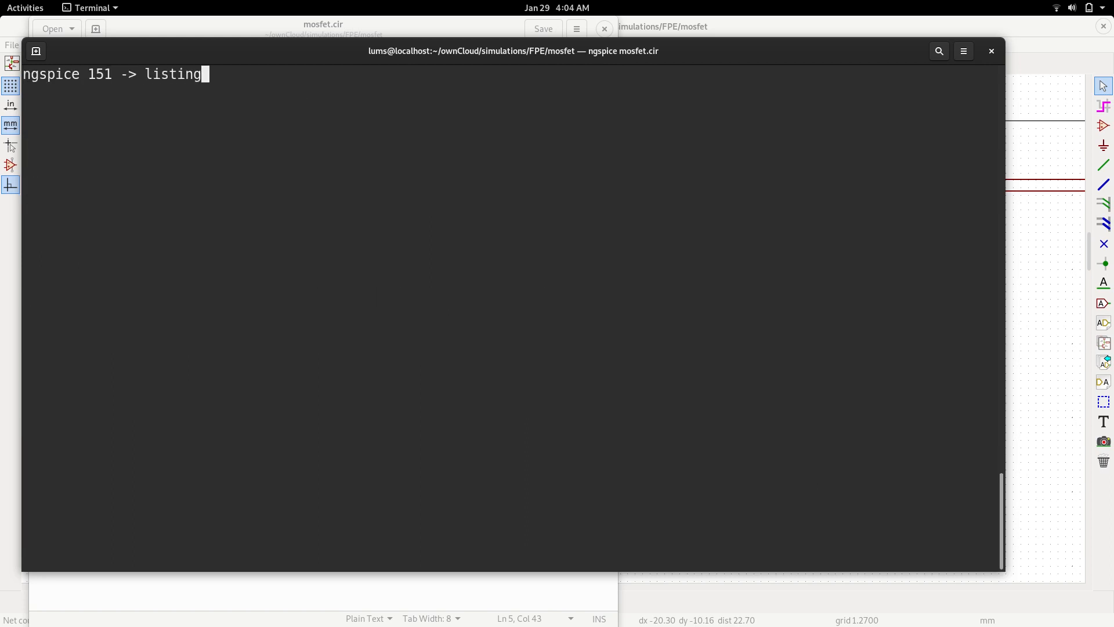
key("Return")
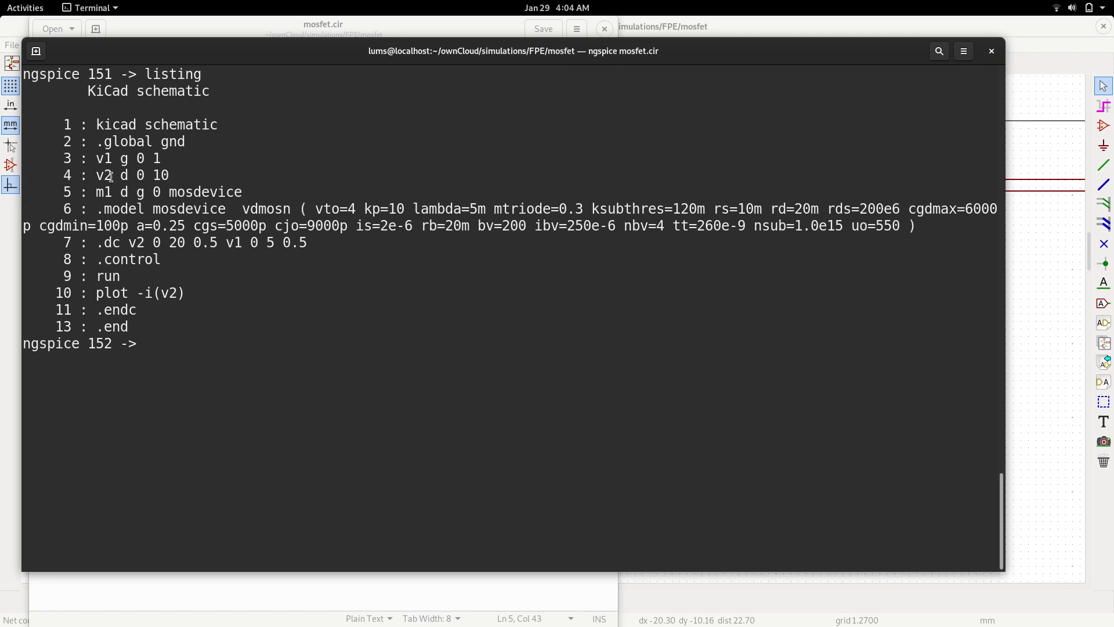
Check V2's value in the listing and run a DC sweep of v1 from 0 to 10 in steps of 0.5
double_click(160, 176)
type("dc v1 0 10 0.5")
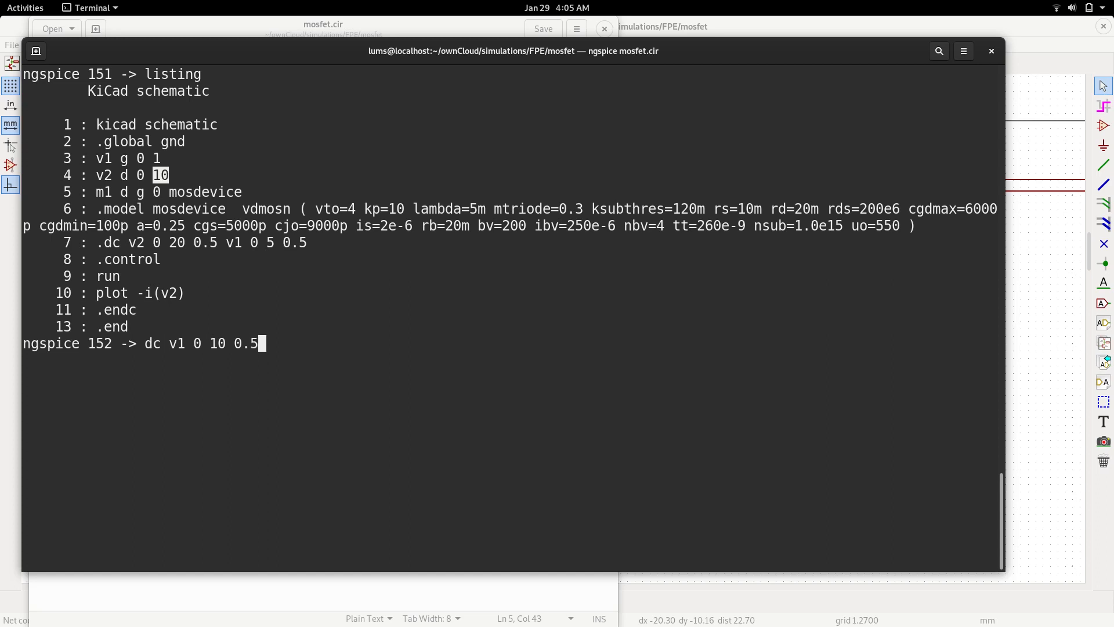
key("Return")
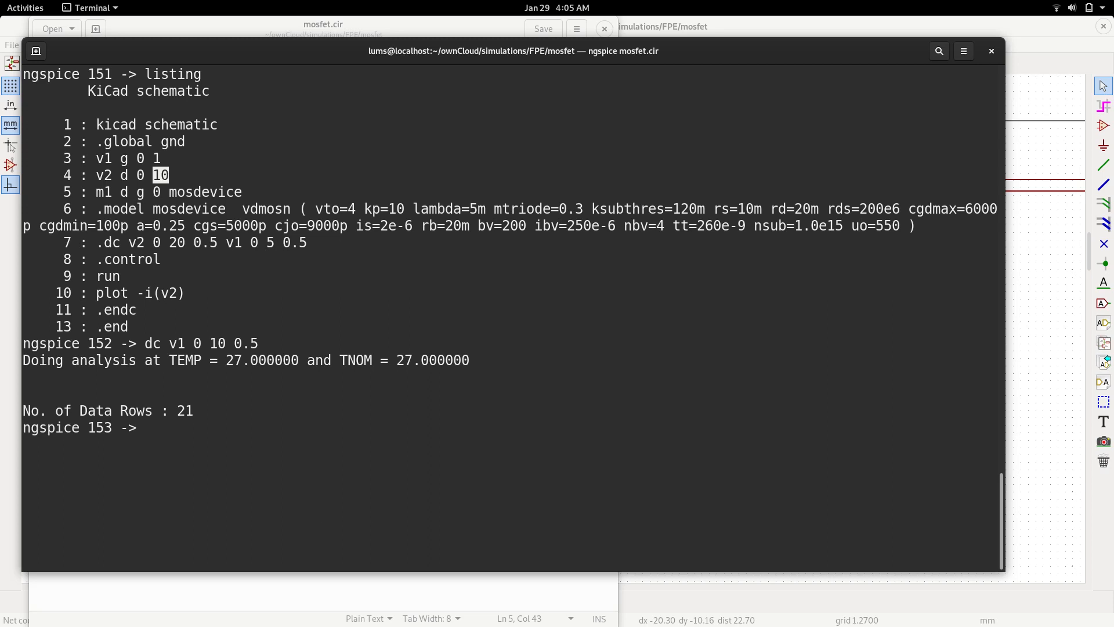
Plot -i(v2) for the v1 sweep, view the curve at full size and close the plot
type("plot -i(v2")
key("Return")
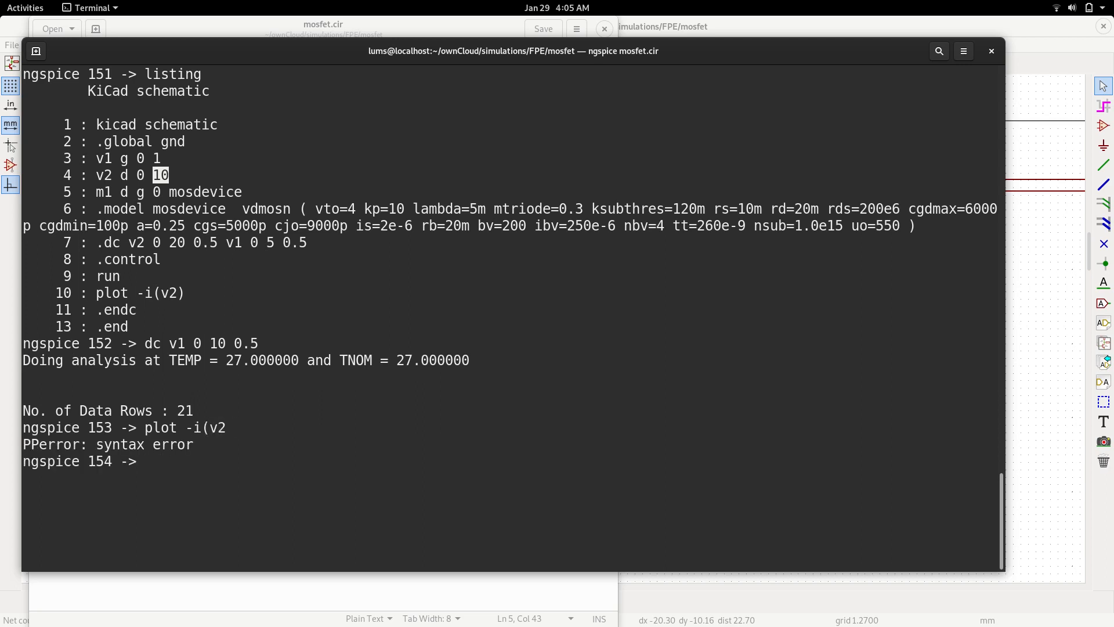
type("plot -i(v2)")
key("Return")
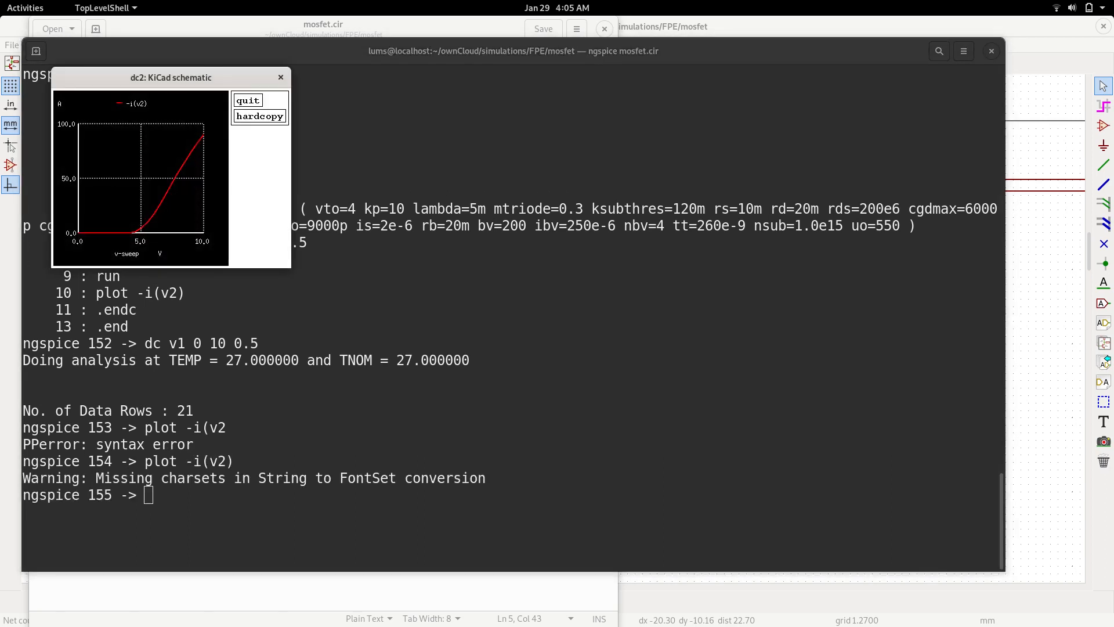
double_click(215, 75)
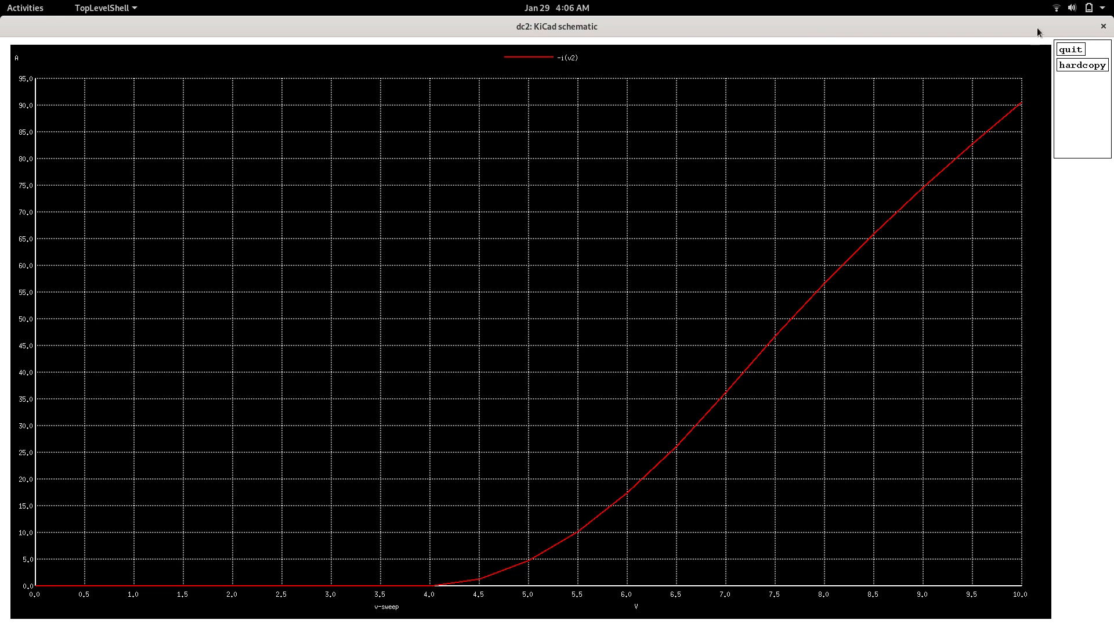
left_click(1071, 49)
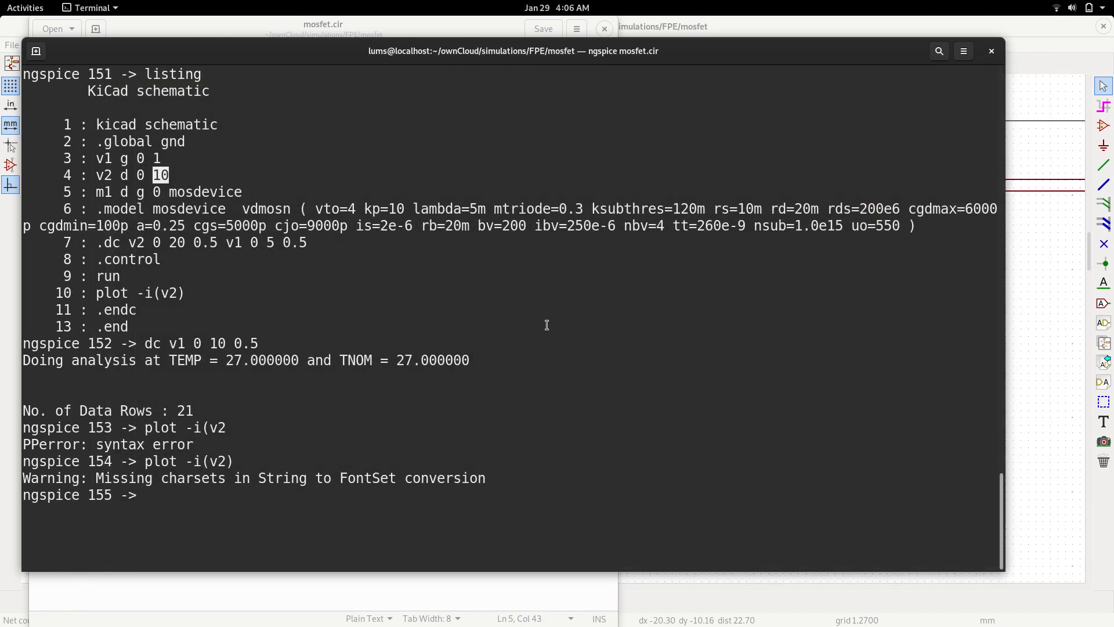